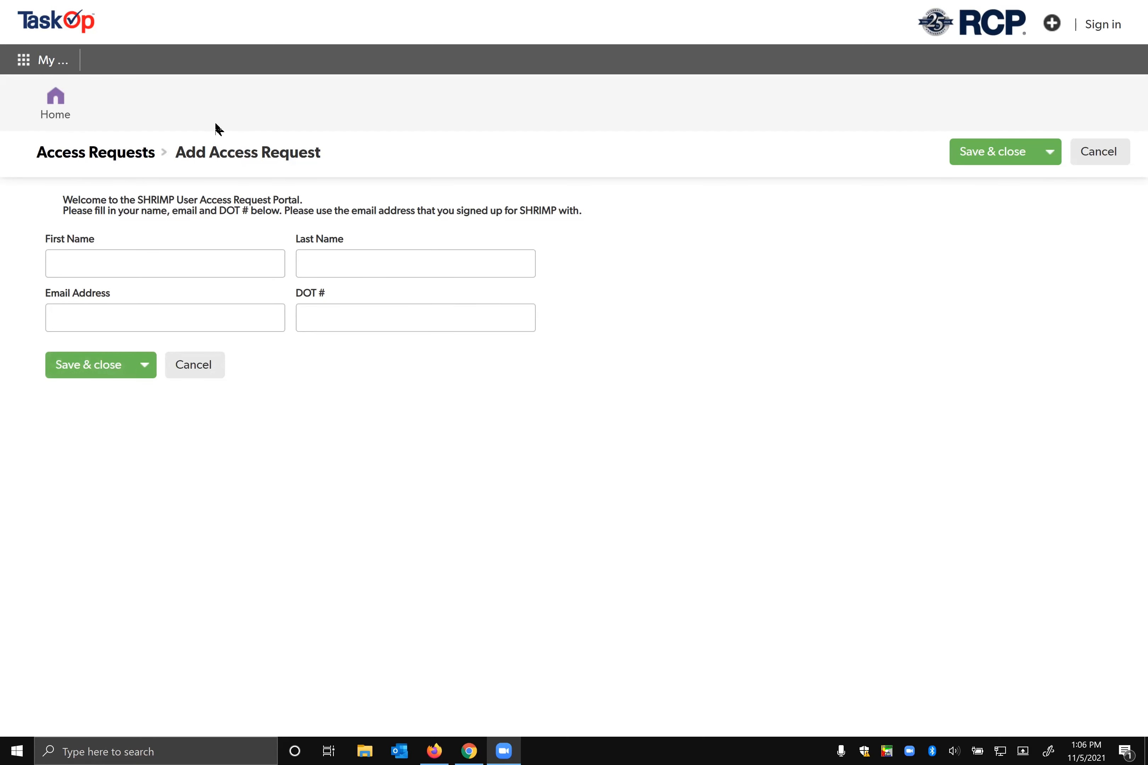
# Step: Switch to the SHRIMP home page, review its guidance, and open the TEST system for editing
pyautogui.hotkey('alt', 'Tab')
pyautogui.hotkey('alt', 'Tab')
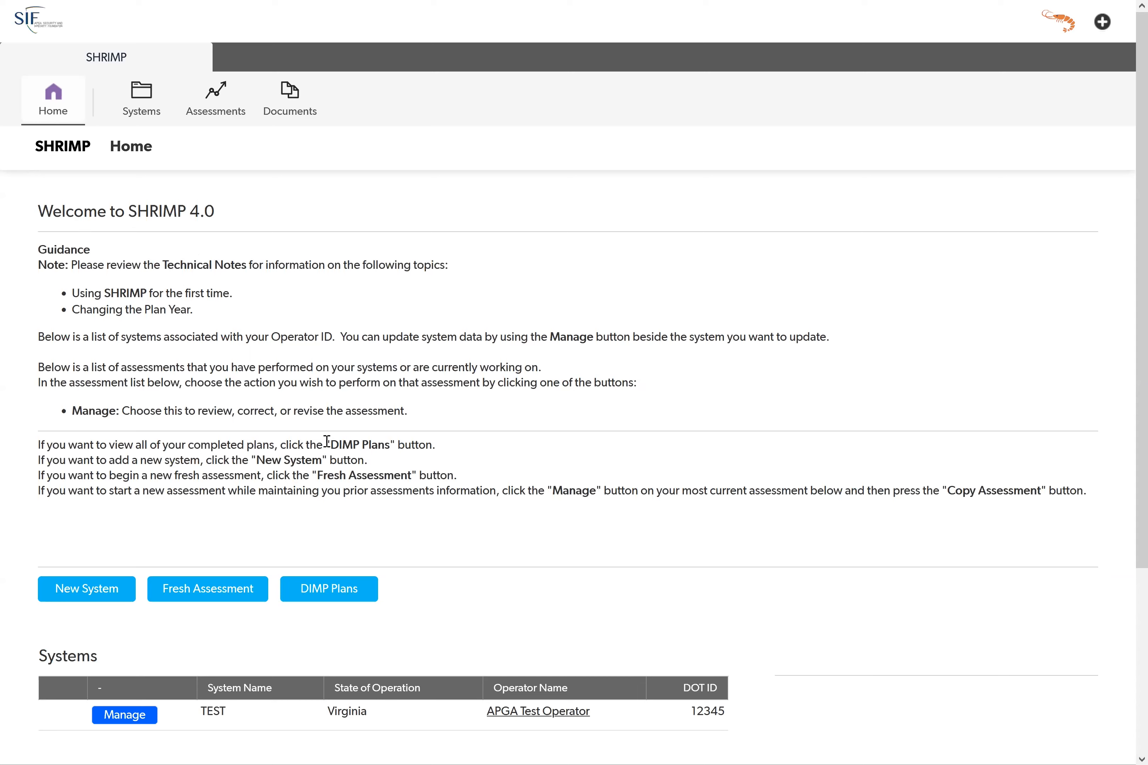
pyautogui.moveTo(45, 447); pyautogui.dragTo(370, 448)
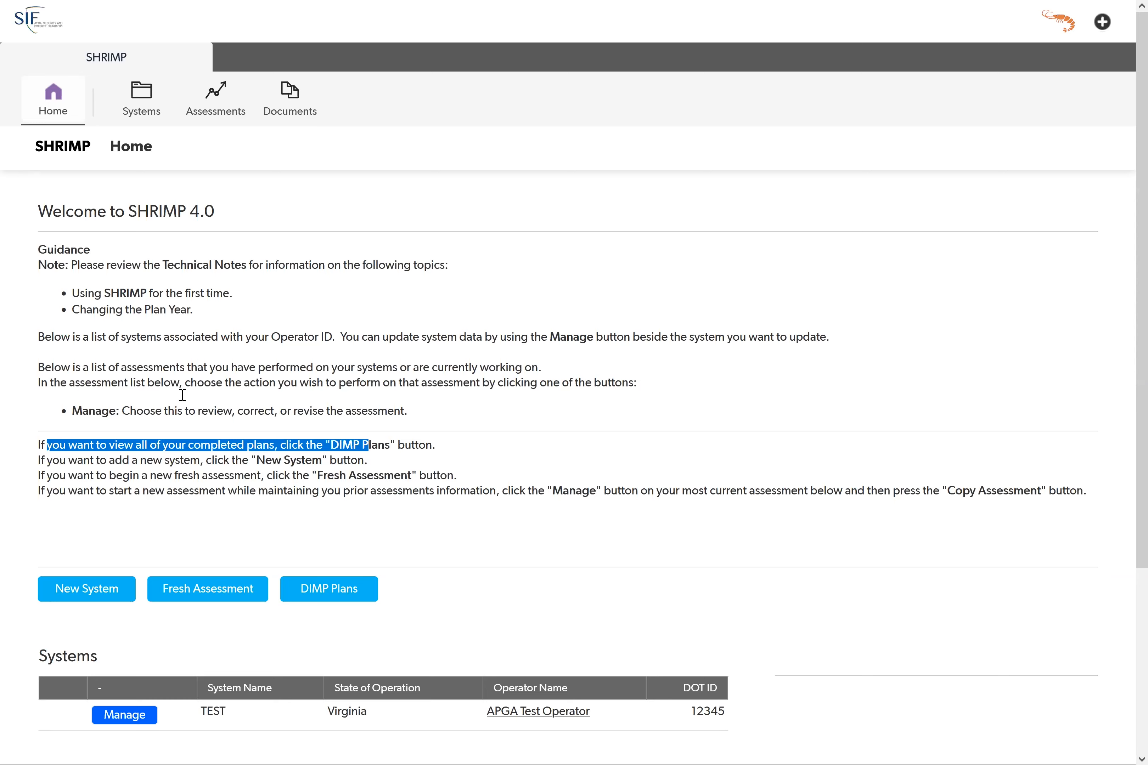
pyautogui.scroll(-2, 184, 382)
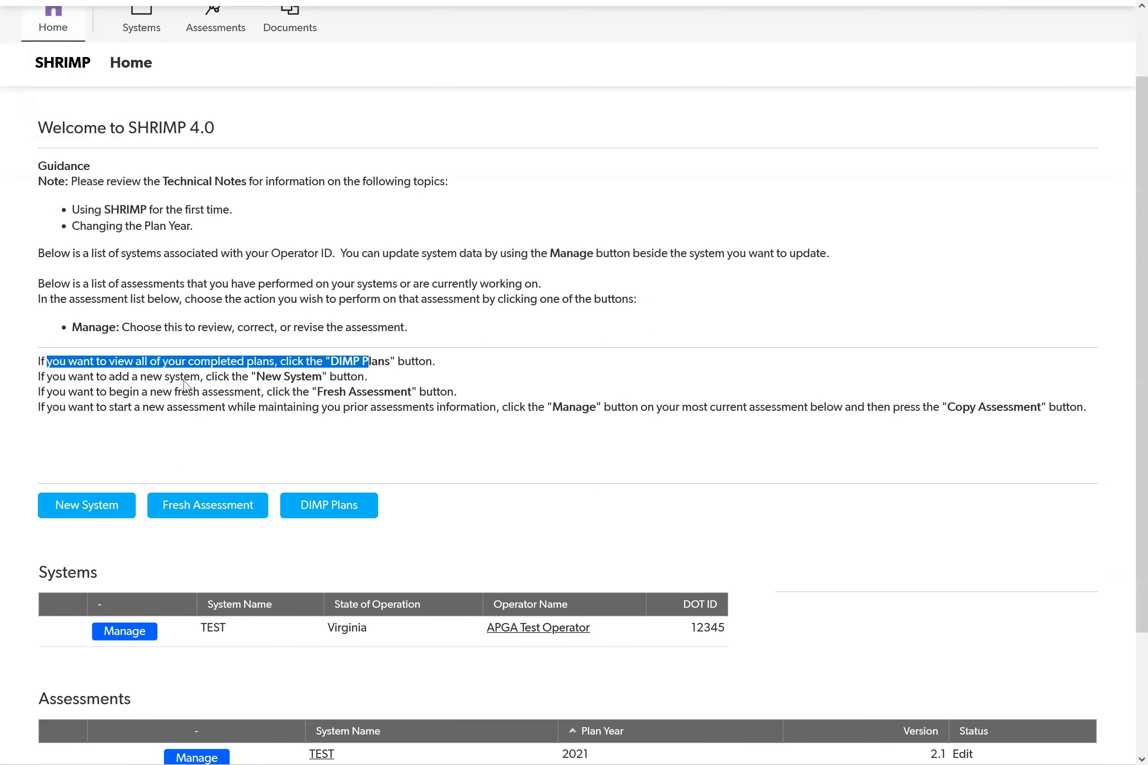
pyautogui.scroll(-2, 185, 386)
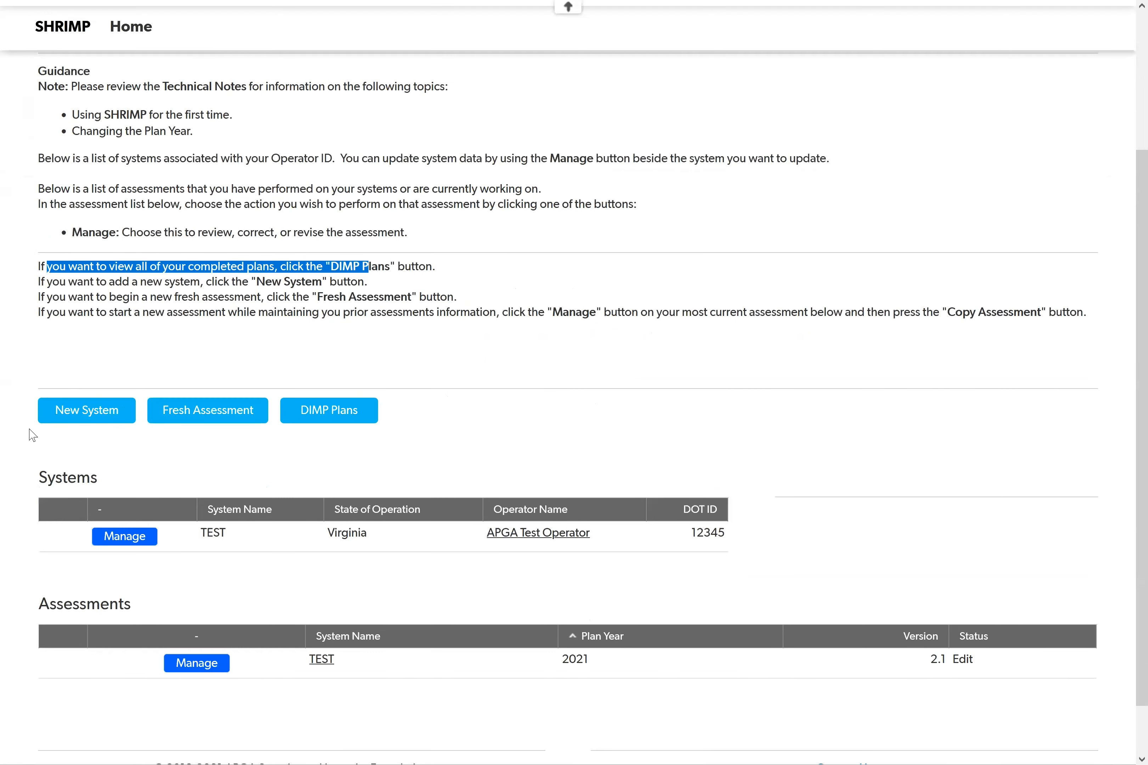
pyautogui.click(100, 360)
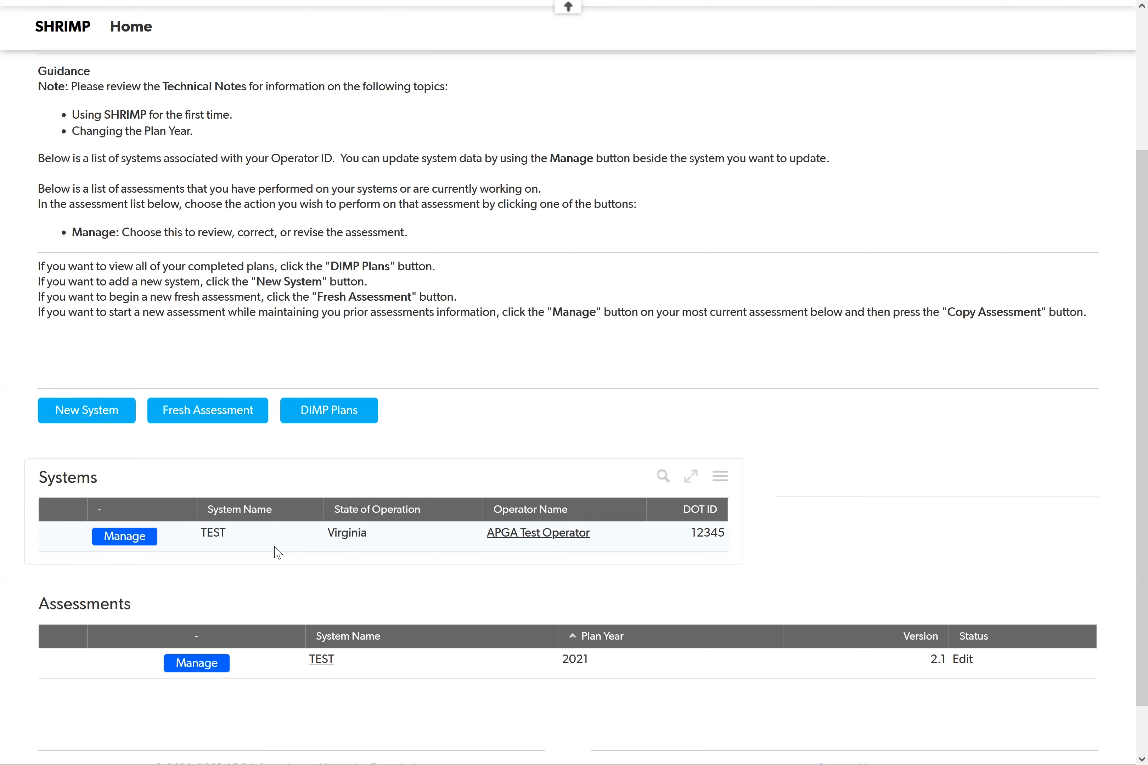
pyautogui.click(112, 538)
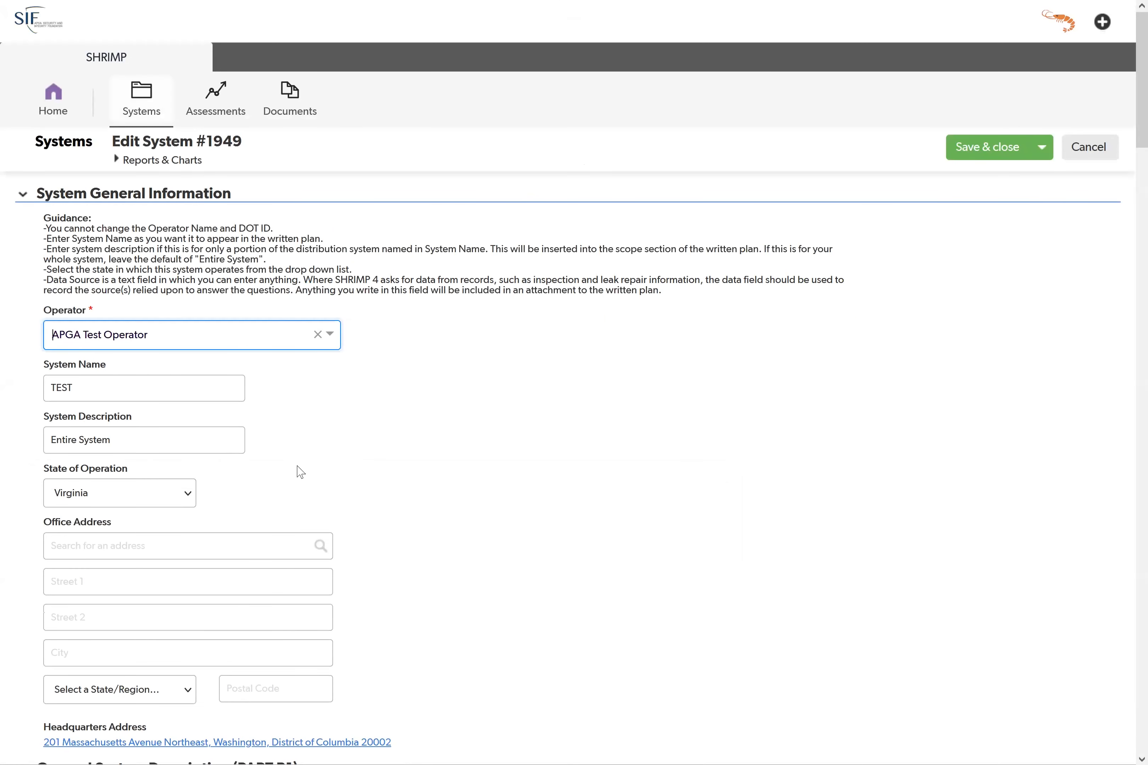
# Step: Examine the System General Information section of the TEST system, including its operator, description, state and address fields
pyautogui.scroll(-2, 377, 497)
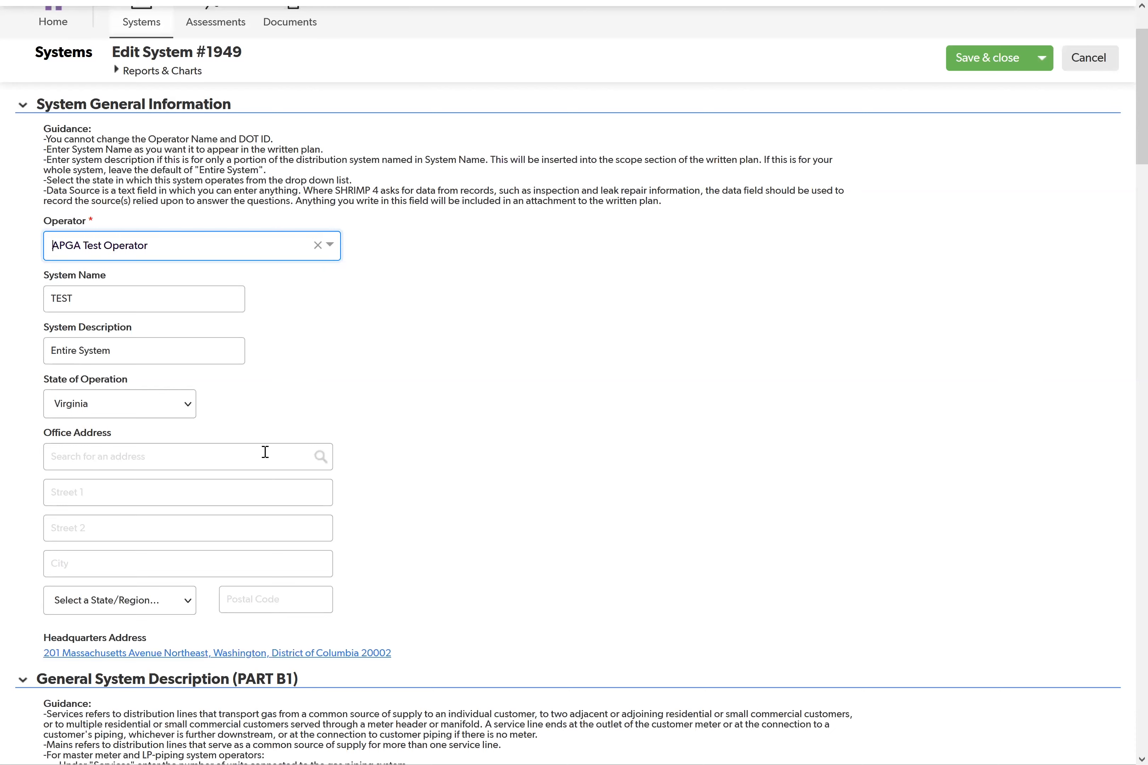
pyautogui.scroll(-1, 353, 549)
pyautogui.scroll(-2, 357, 555)
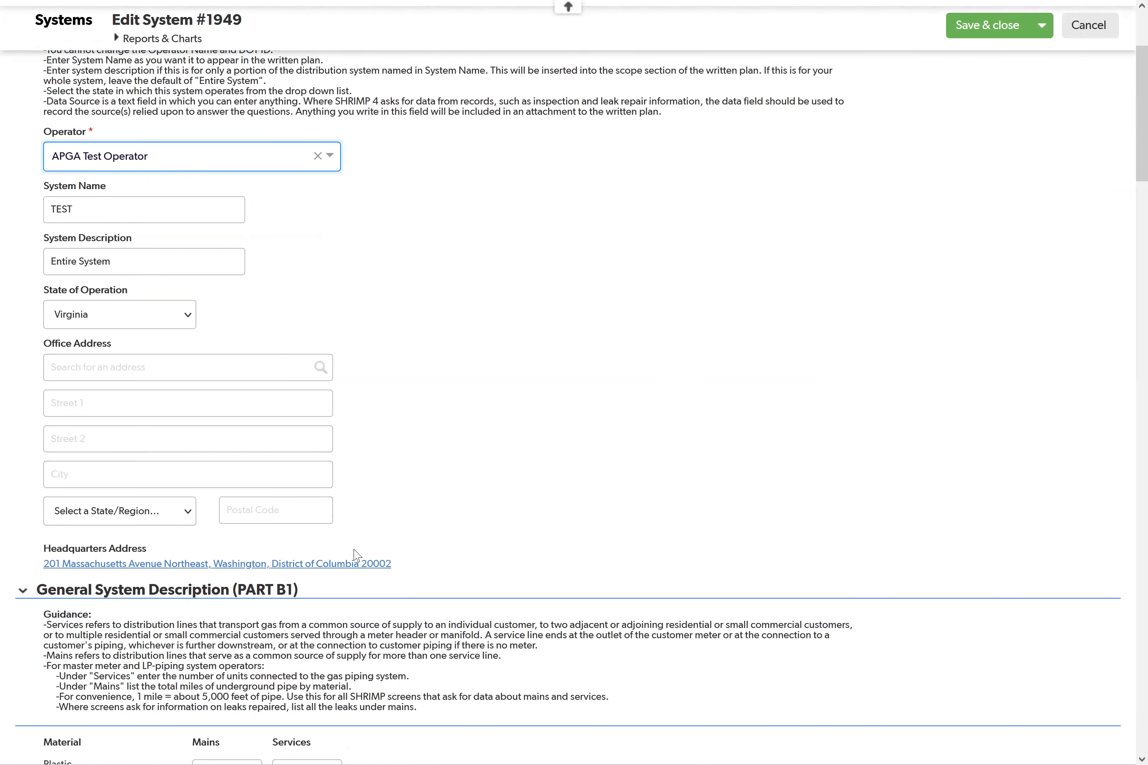
pyautogui.scroll(2, 354, 552)
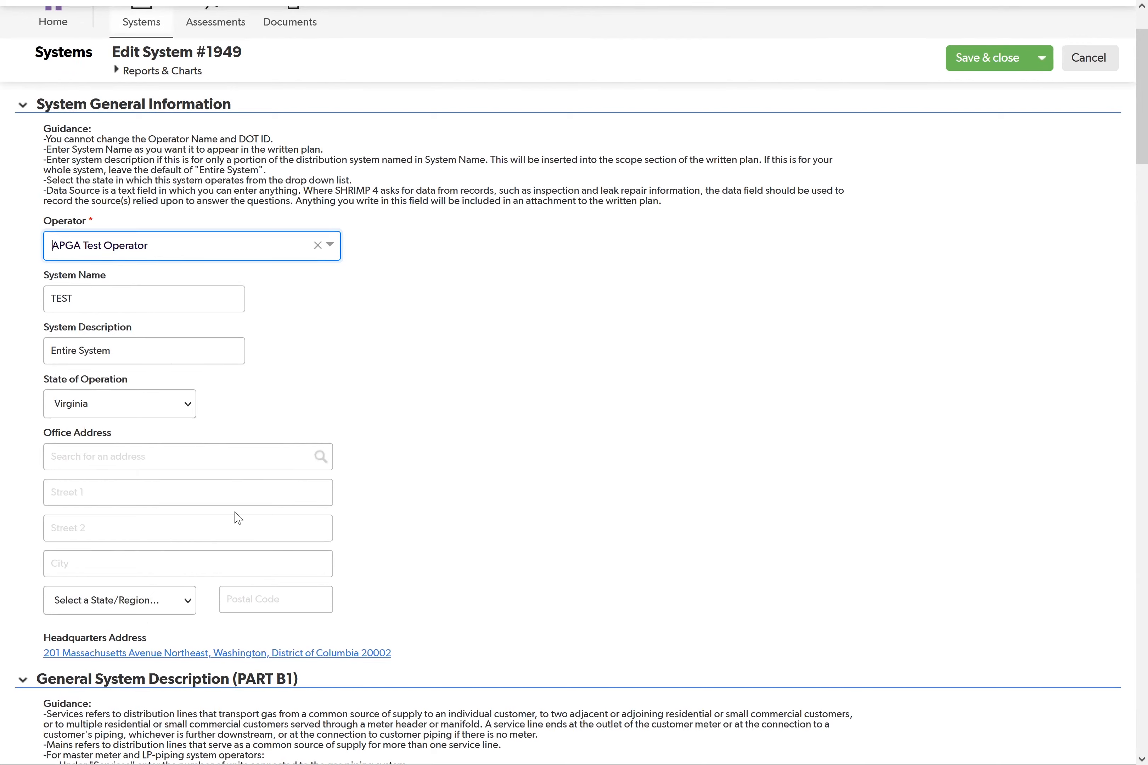
pyautogui.scroll(-2, 228, 551)
pyautogui.scroll(-2, 227, 553)
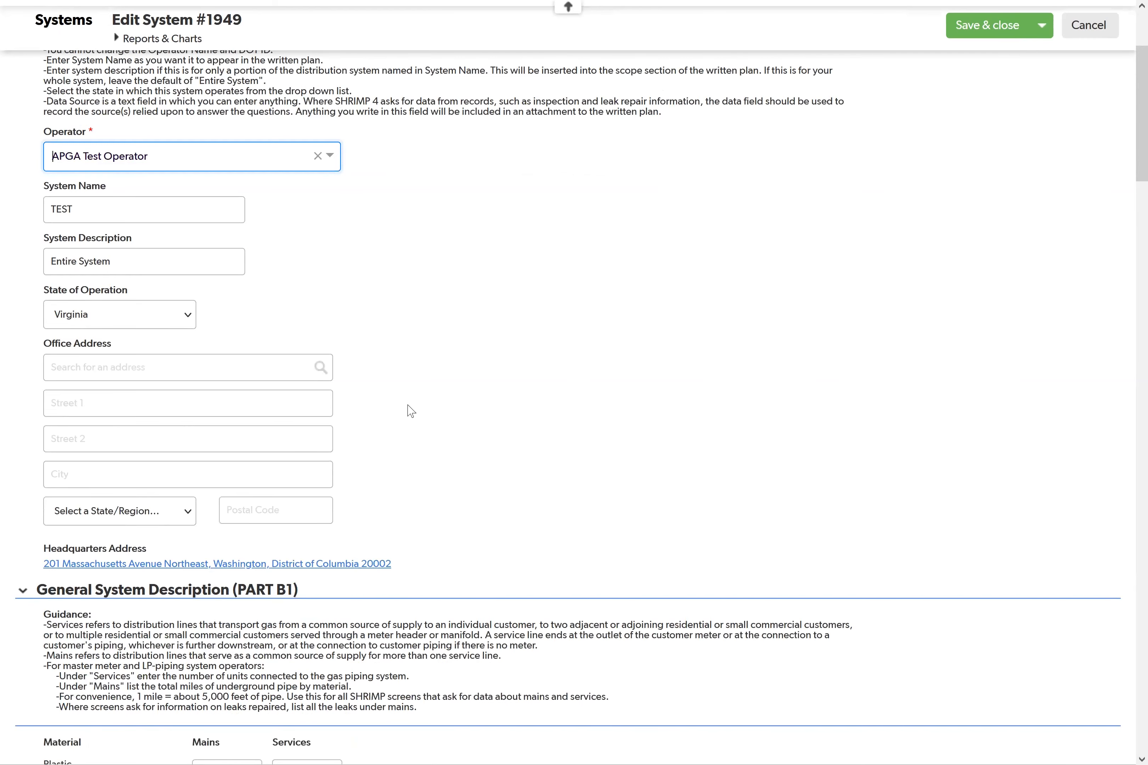
pyautogui.scroll(-2, 395, 407)
pyautogui.scroll(-8, 300, 397)
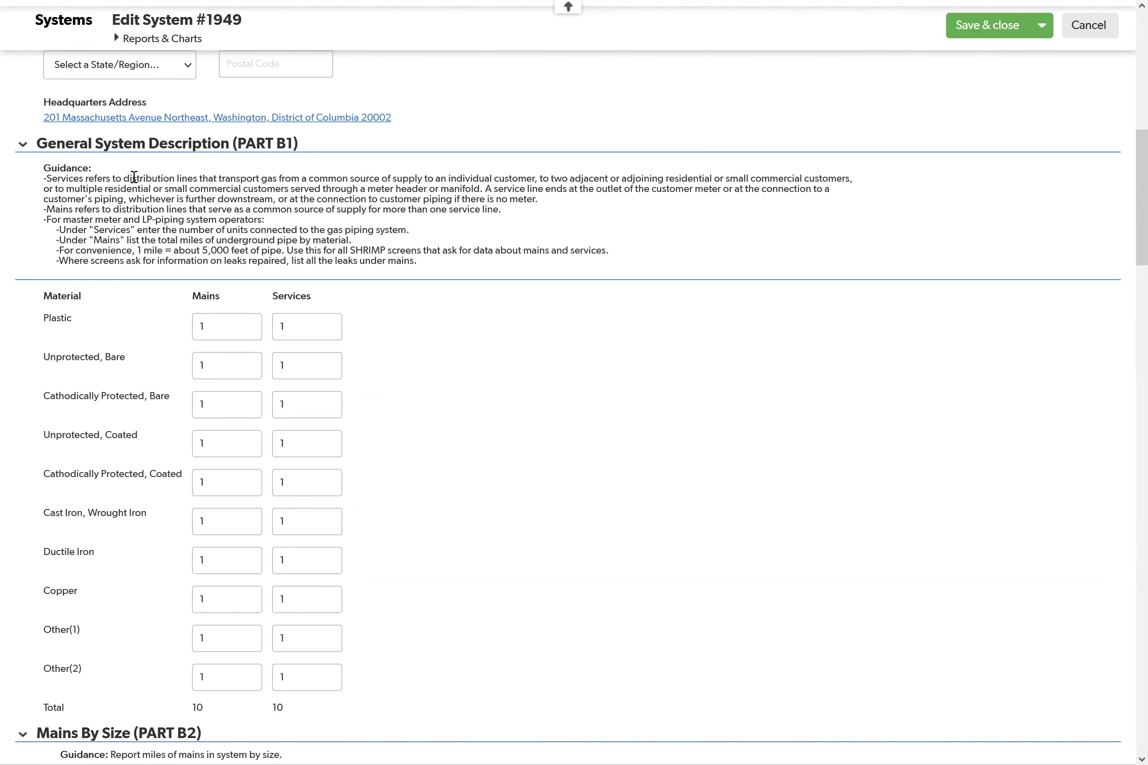
# Step: Examine the mains and services data by material, size and decade in service, plus the plastic fittings question
pyautogui.scroll(-2, 353, 456)
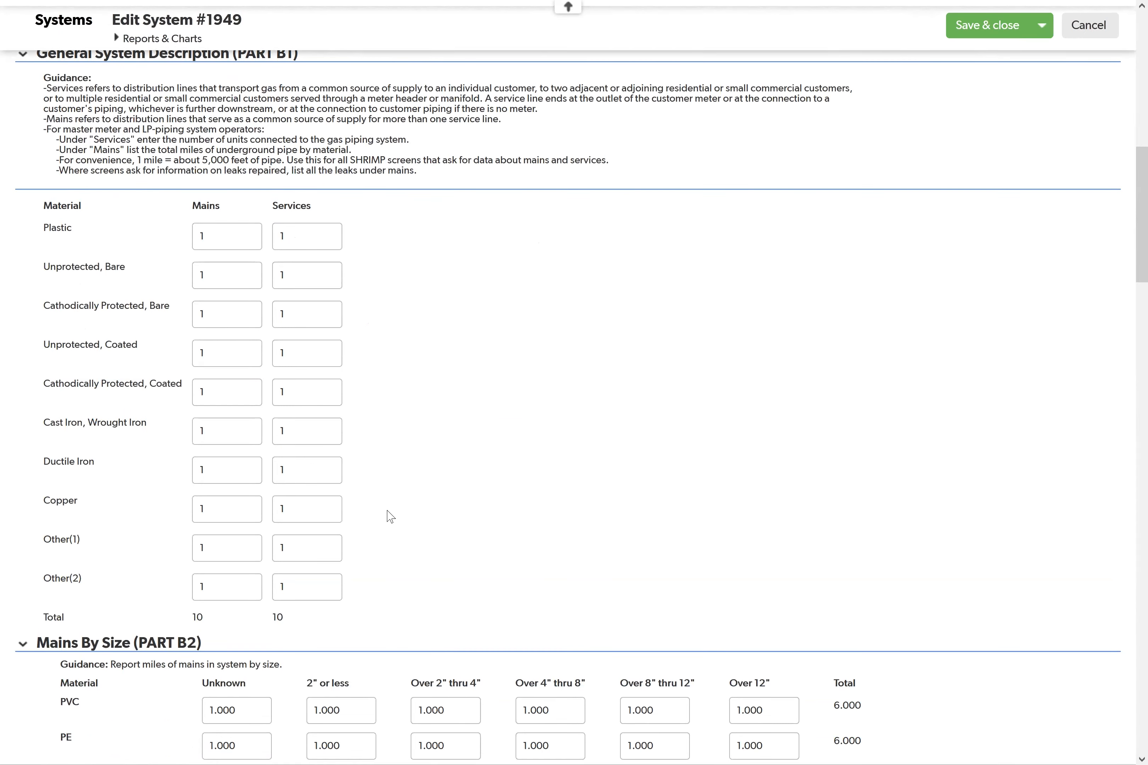
pyautogui.scroll(-4, 387, 515)
pyautogui.scroll(-4, 229, 395)
pyautogui.scroll(-4, 266, 398)
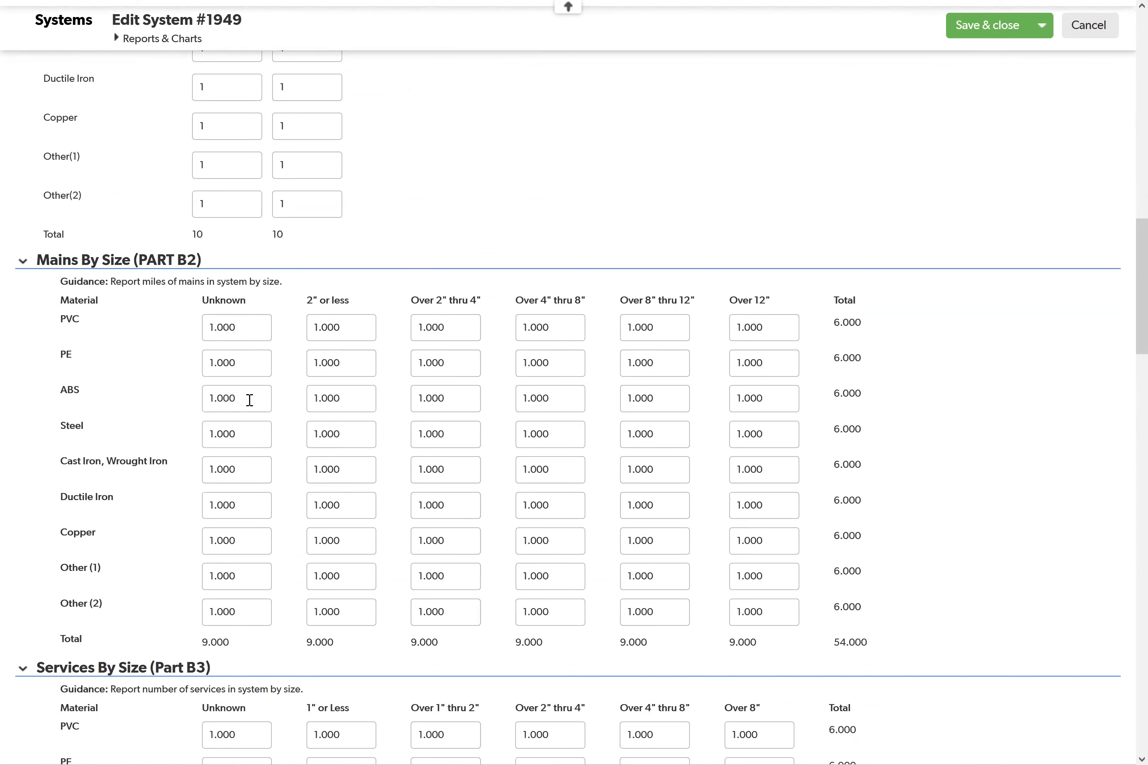
pyautogui.scroll(-8, 198, 381)
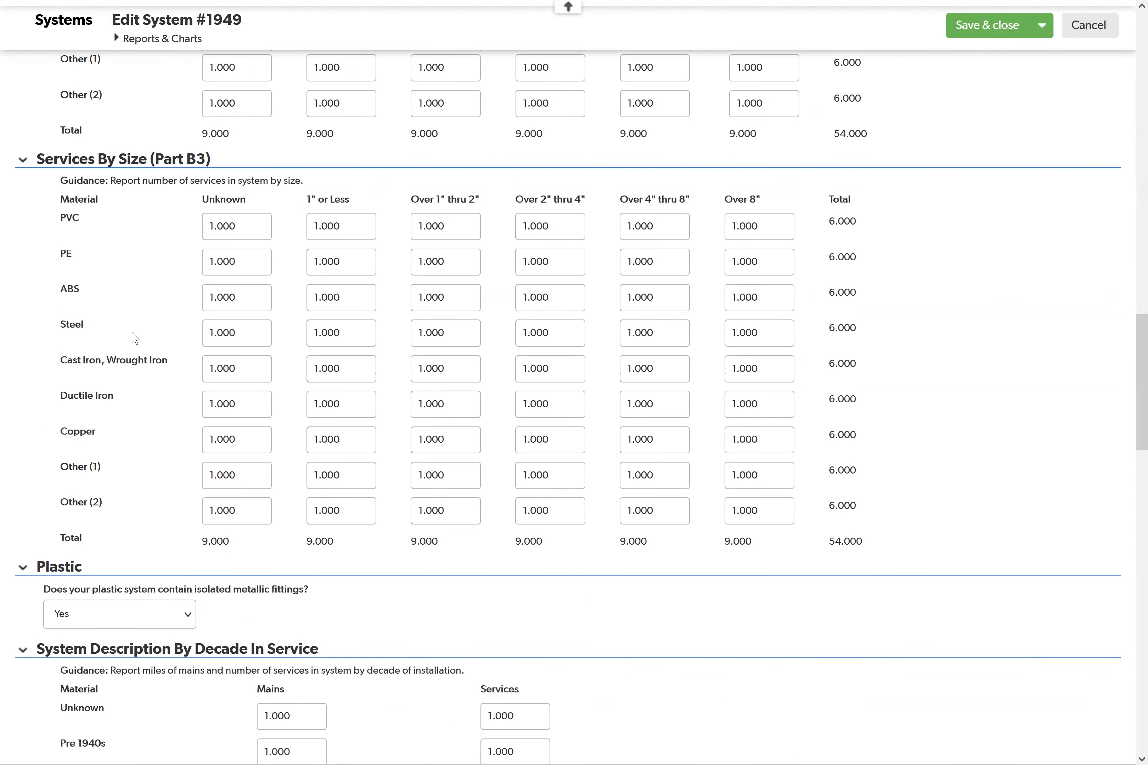
pyautogui.scroll(-1, 135, 341)
pyautogui.scroll(-7, 135, 341)
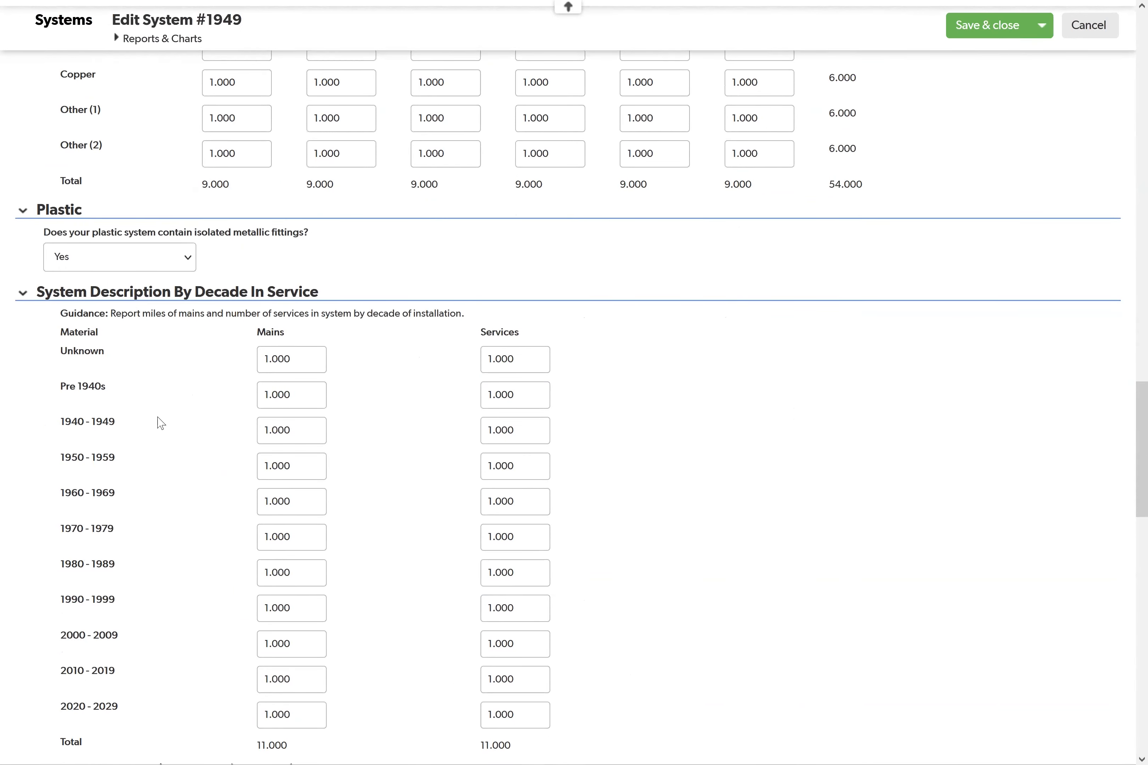
pyautogui.scroll(-2, 158, 425)
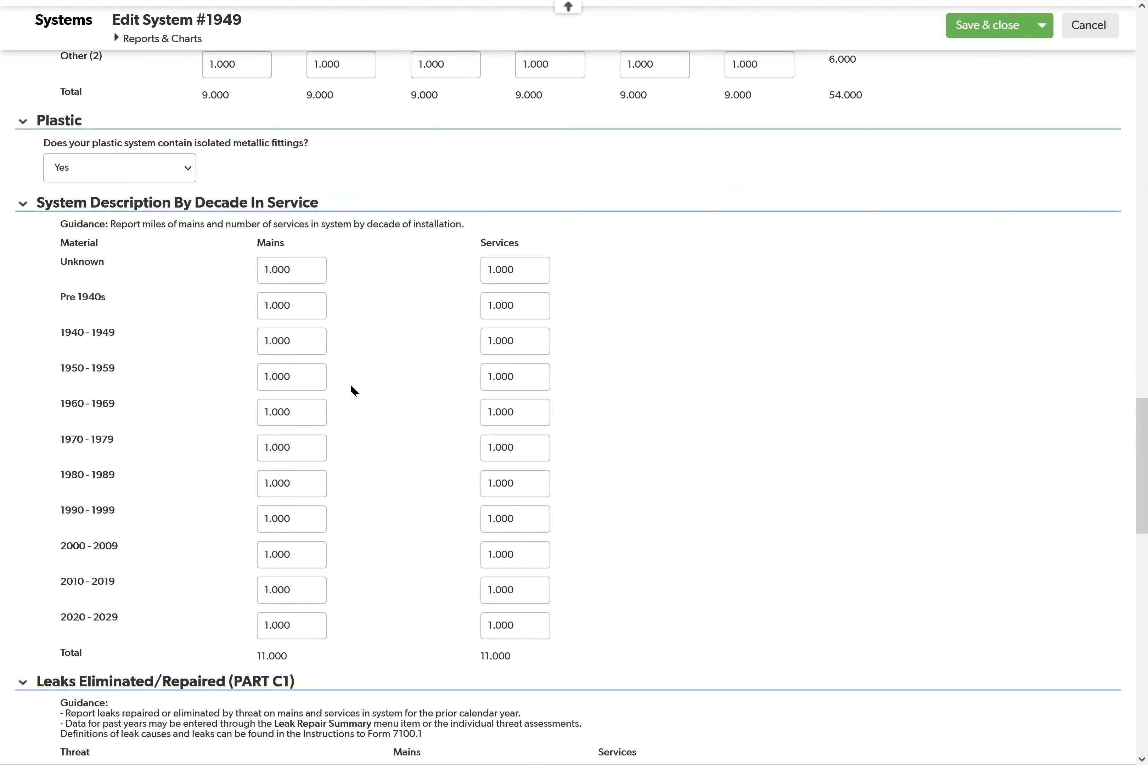
# Step: Set the Corrosion leaks on mains to 2 in Leaks Eliminated/Repaired (PART C1)
pyautogui.scroll(-5, 354, 391)
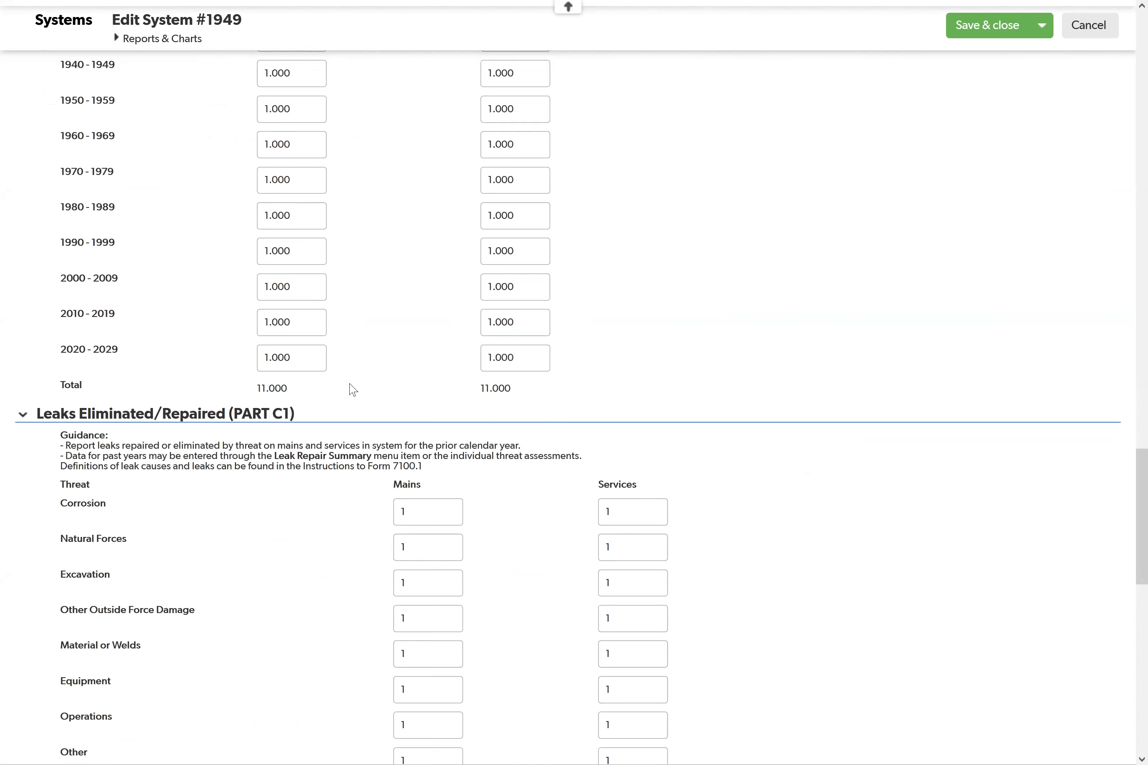
pyautogui.scroll(-2, 353, 389)
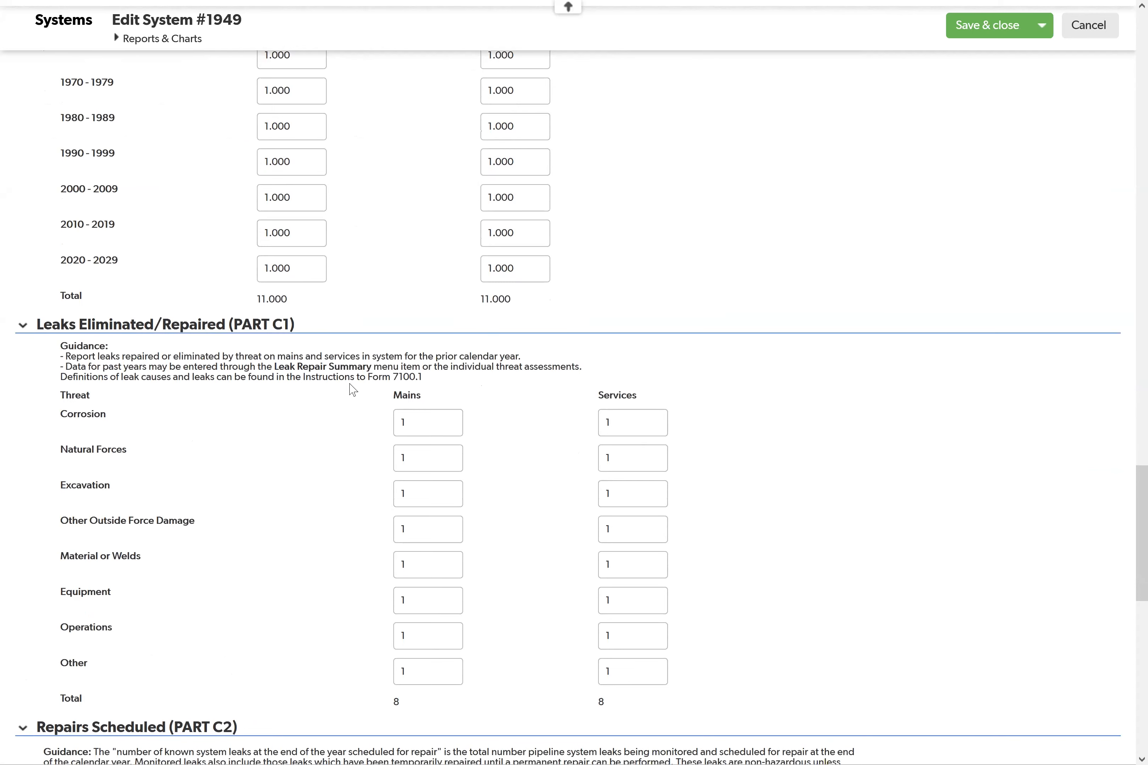
pyautogui.scroll(-2, 353, 390)
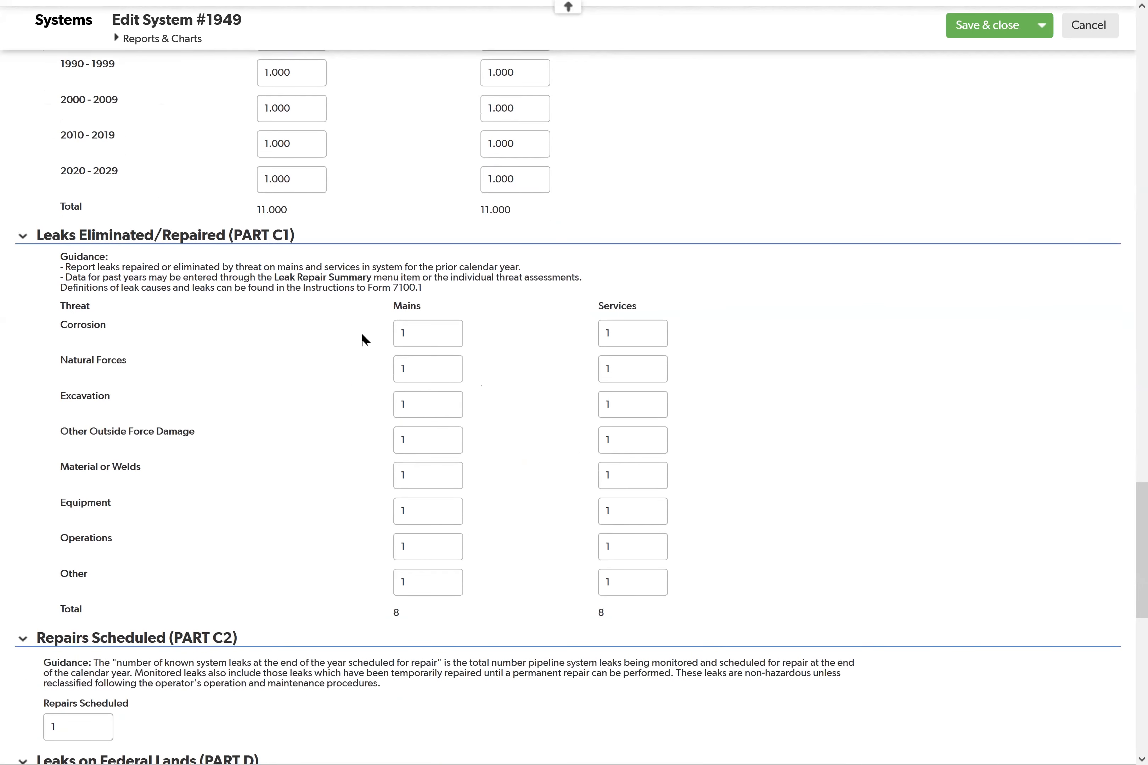
pyautogui.click(435, 323)
pyautogui.write('2')
pyautogui.click(481, 332)
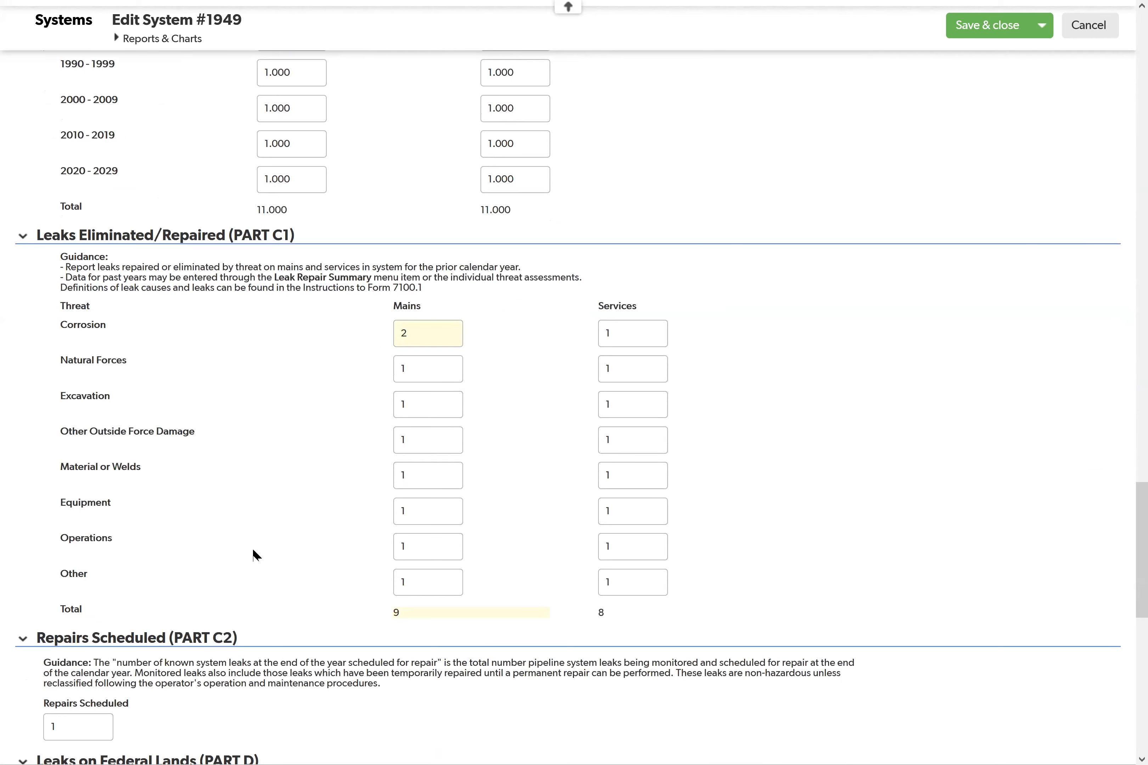
# Step: Review the remaining parts of the system form, from Repairs Scheduled to Data Source, and save and close the record
pyautogui.scroll(-4, 253, 552)
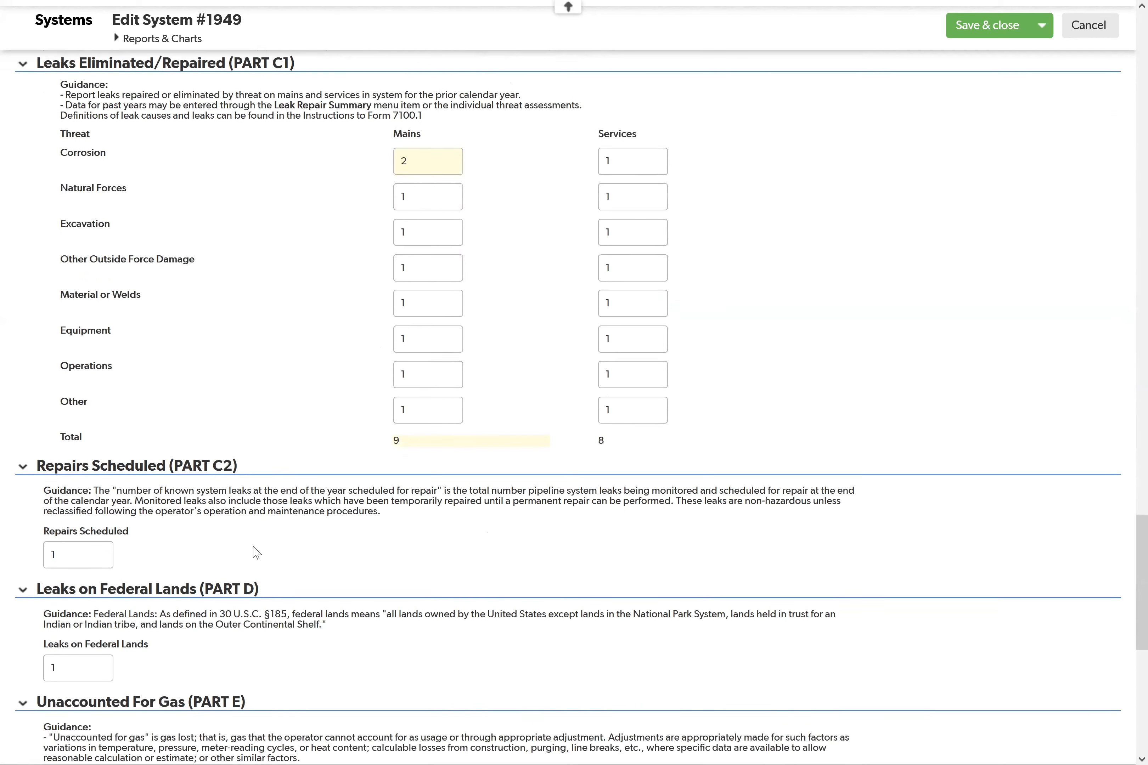
pyautogui.scroll(-4, 257, 553)
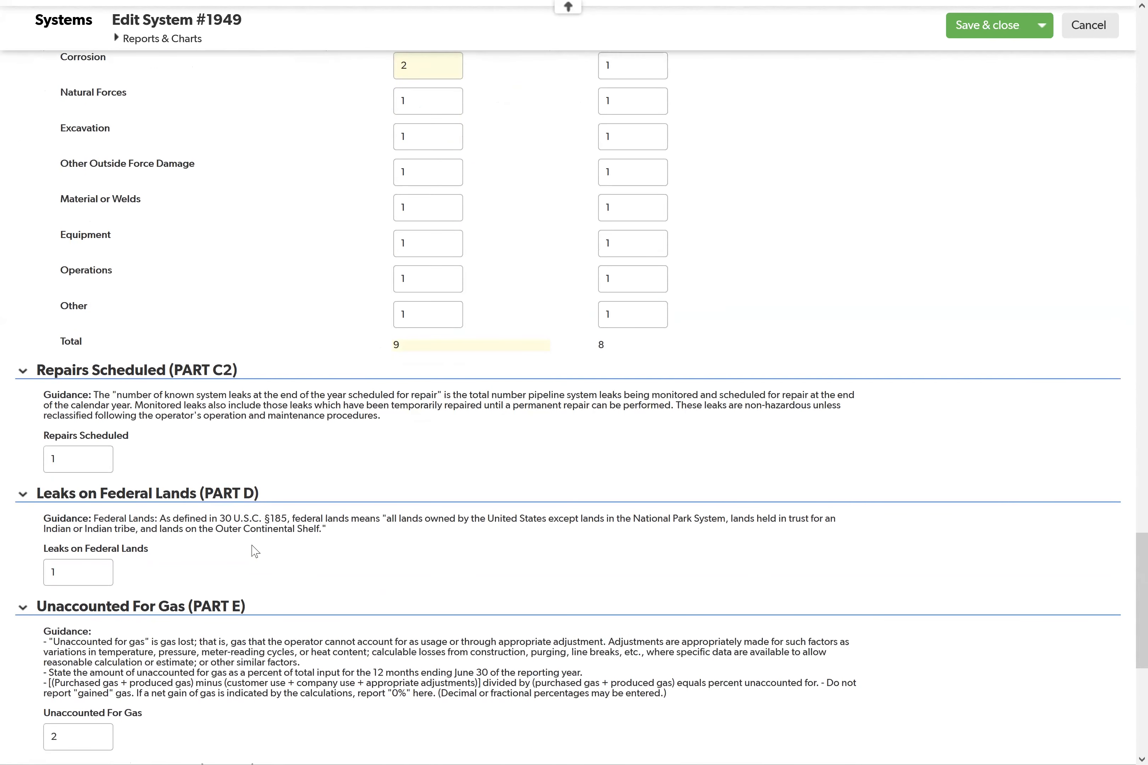
pyautogui.scroll(-7, 249, 547)
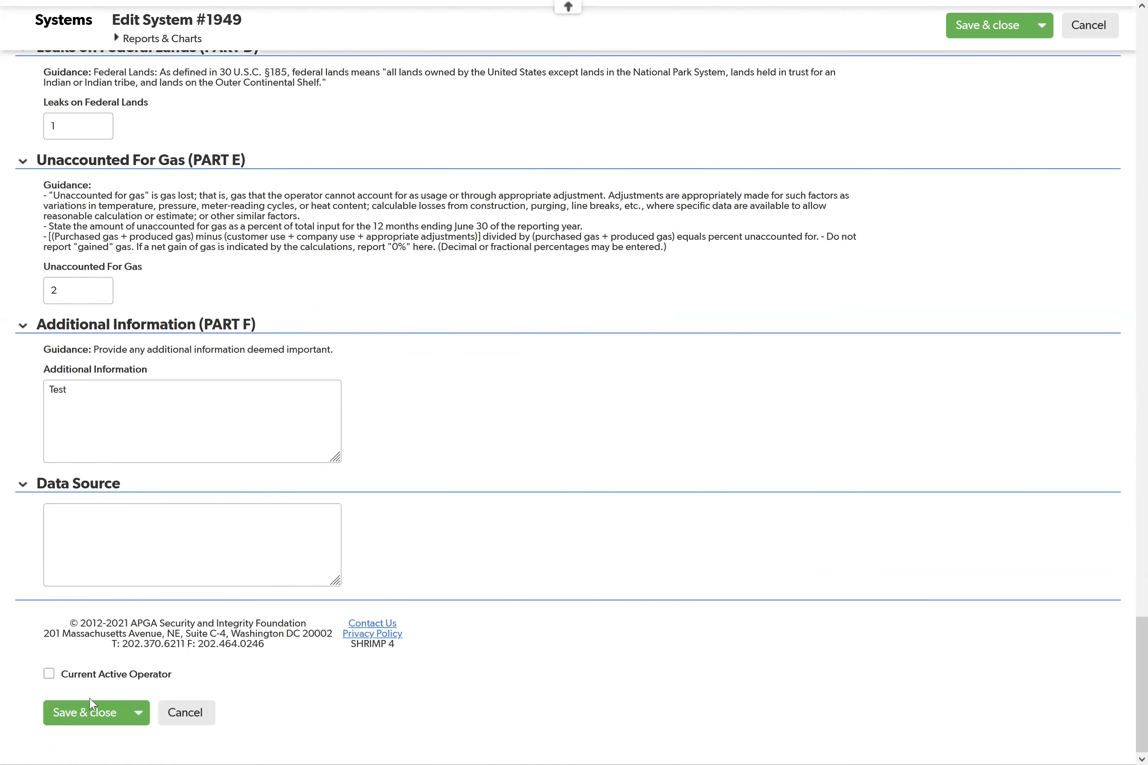
pyautogui.click(88, 714)
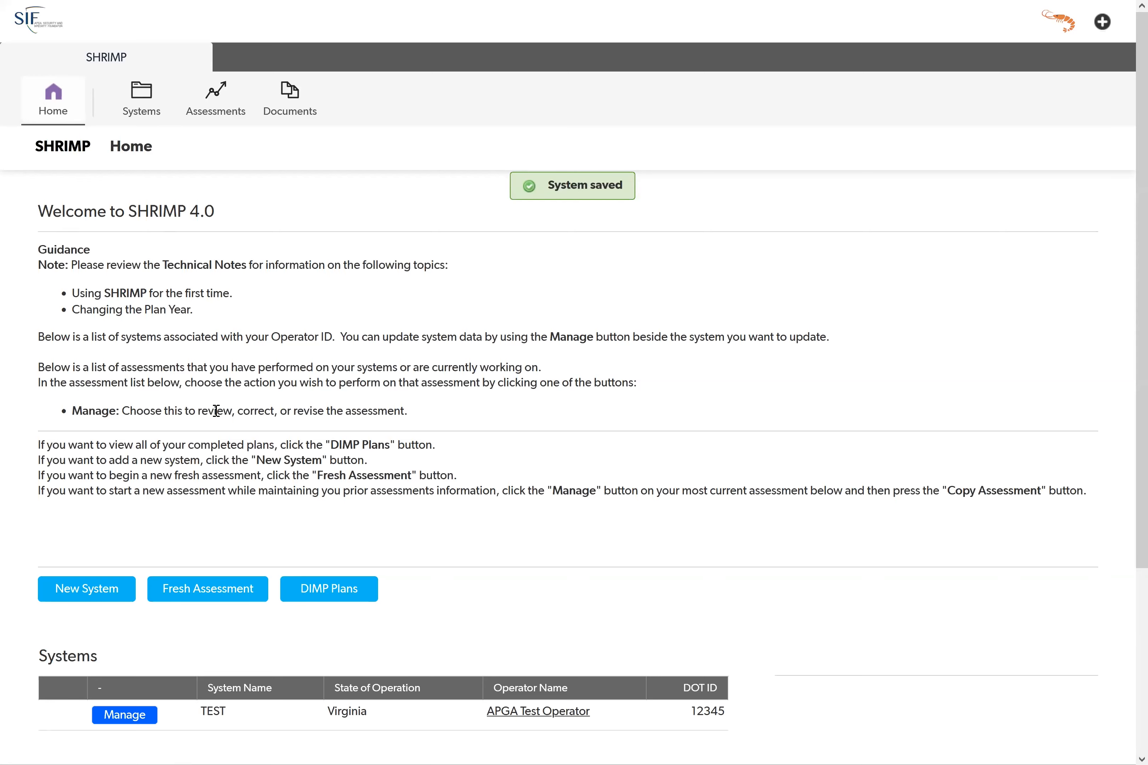
pyautogui.scroll(-5, 216, 411)
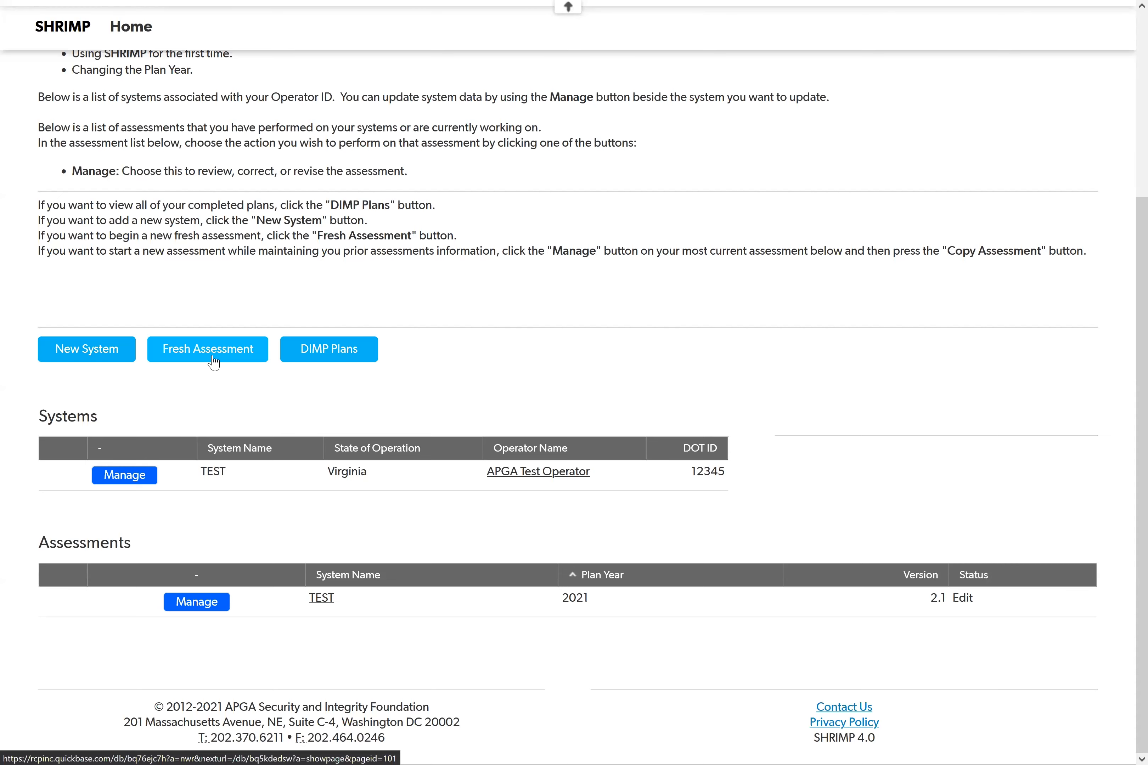
pyautogui.click(213, 363)
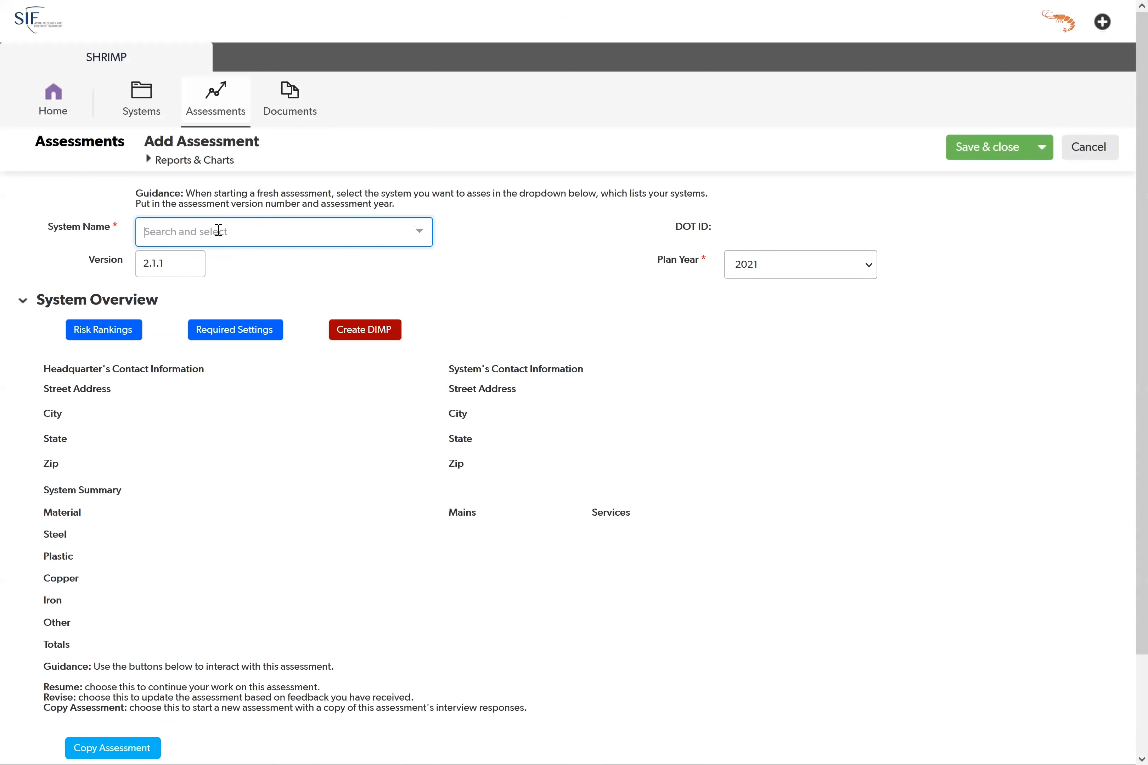
pyautogui.click(221, 229)
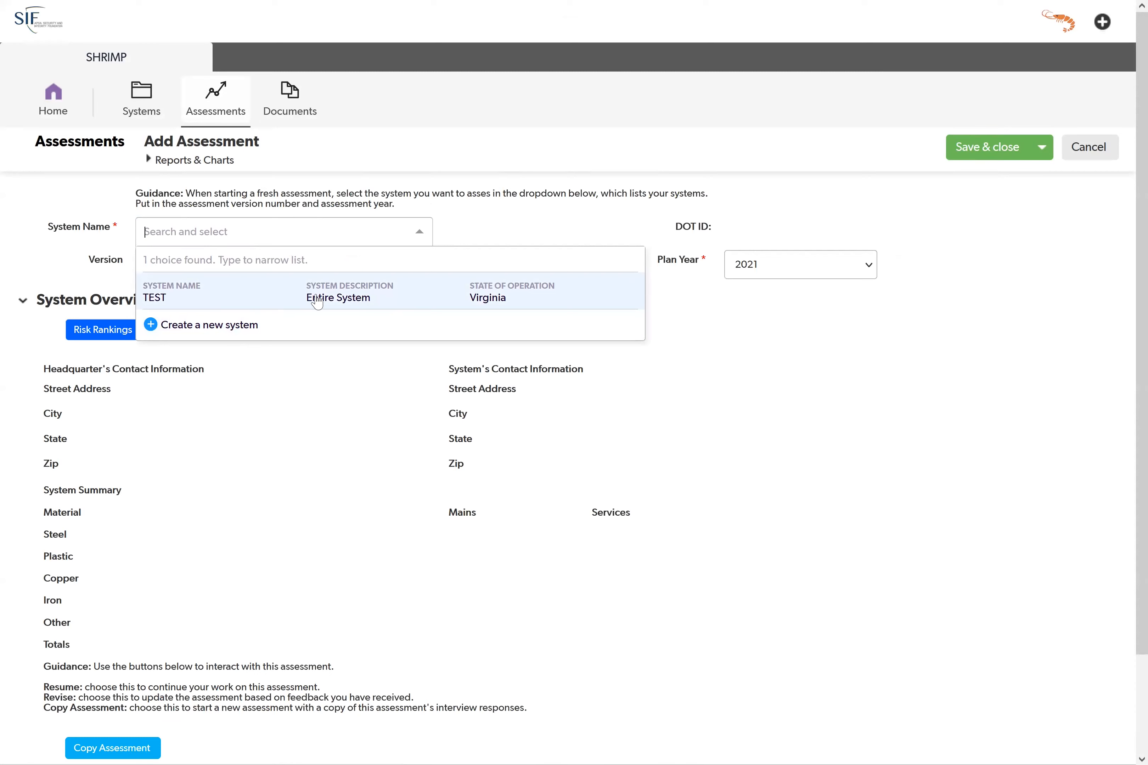
pyautogui.click(288, 299)
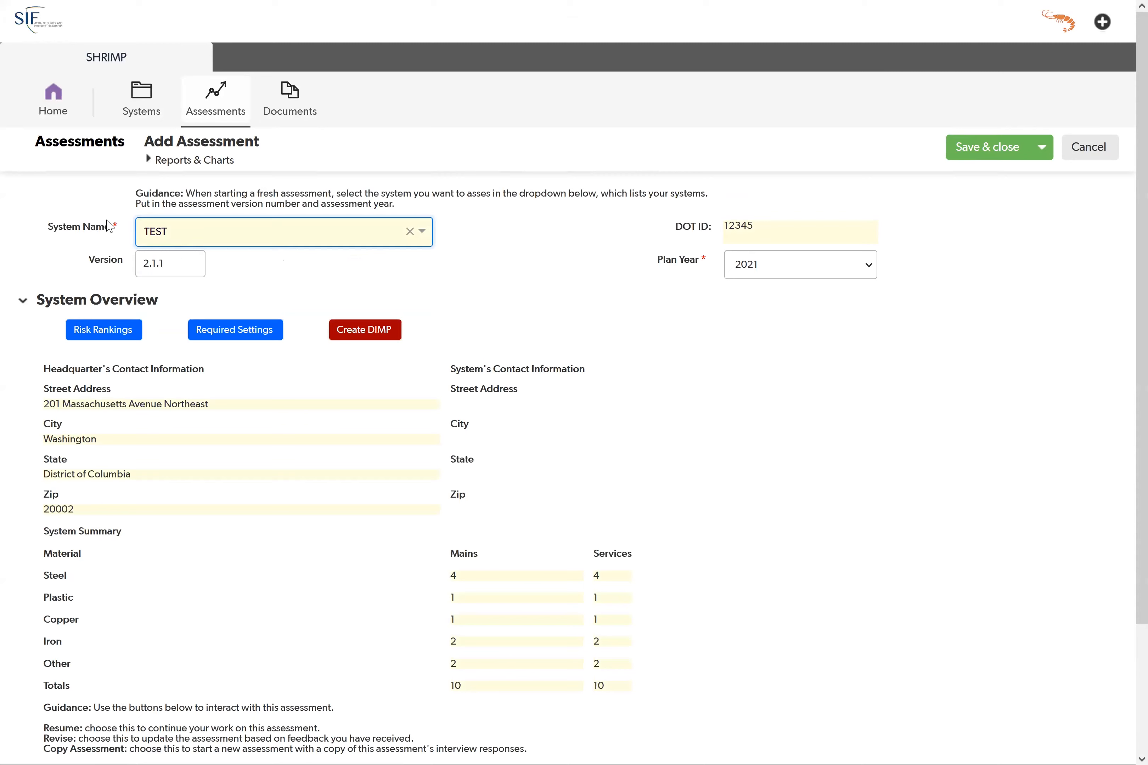
pyautogui.click(53, 99)
pyautogui.click(611, 414)
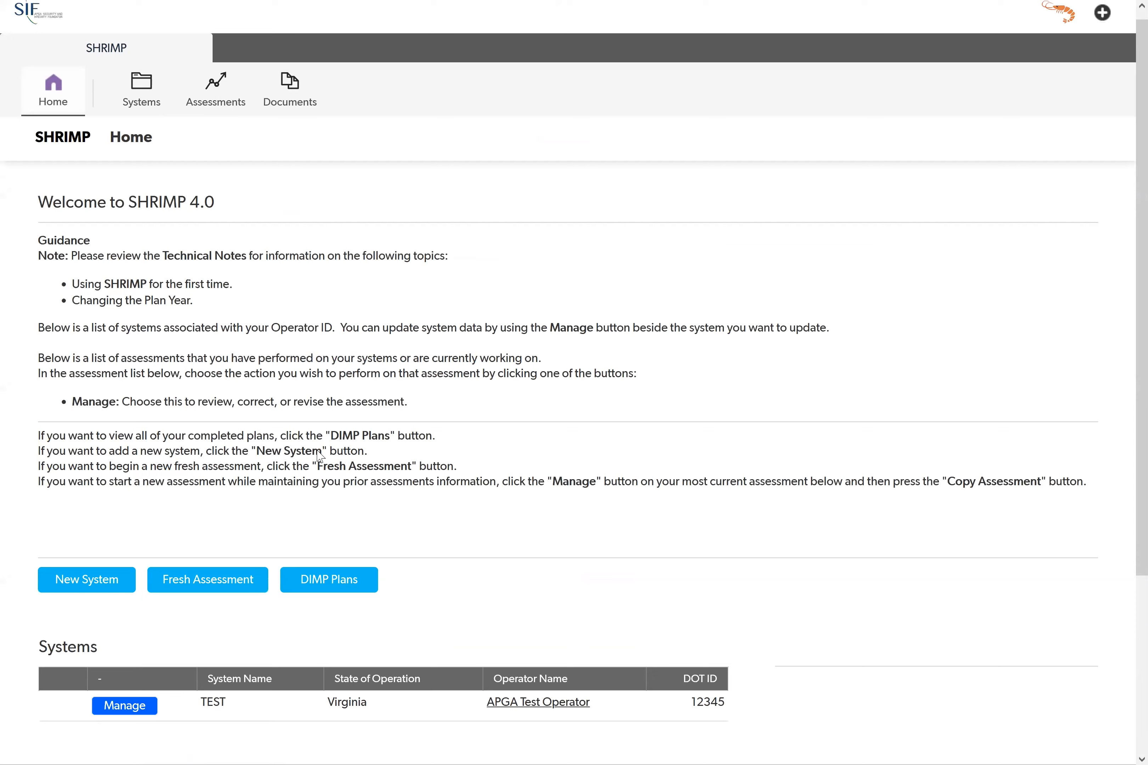
# Step: Open the existing 2021 assessment of the TEST system from the Assessments list
pyautogui.scroll(-3, 340, 405)
pyautogui.scroll(-2, 346, 425)
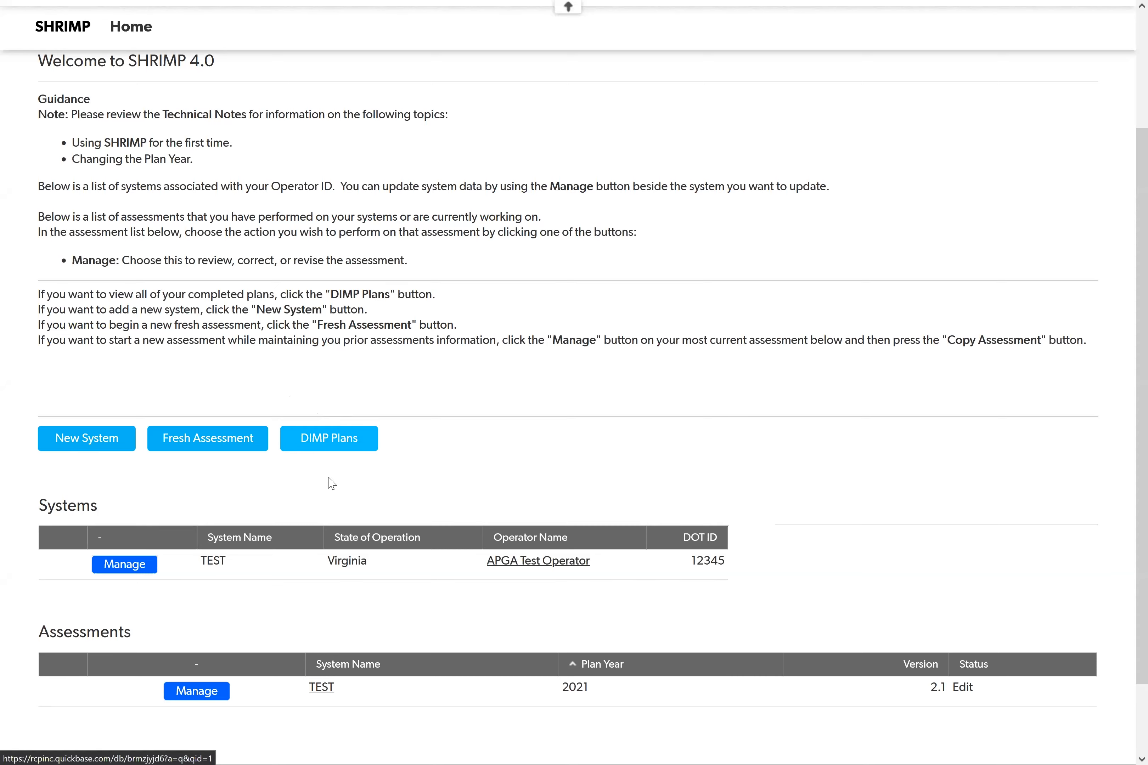
pyautogui.scroll(-3, 309, 474)
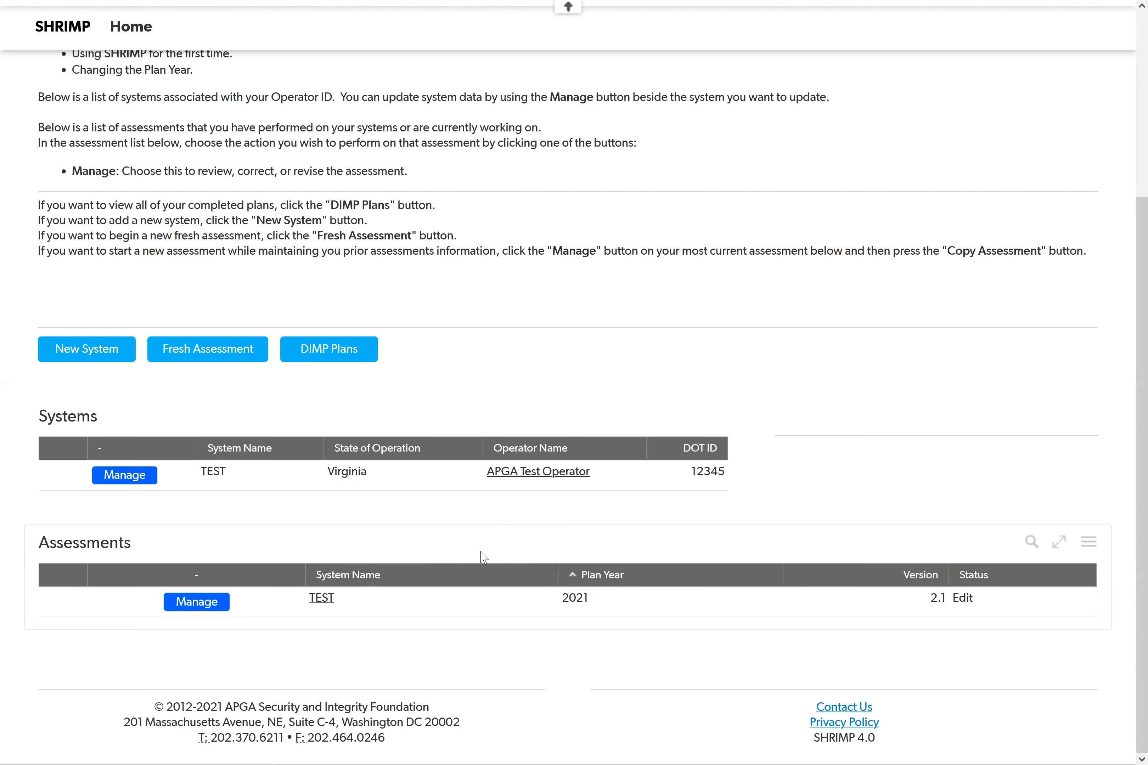
pyautogui.click(197, 601)
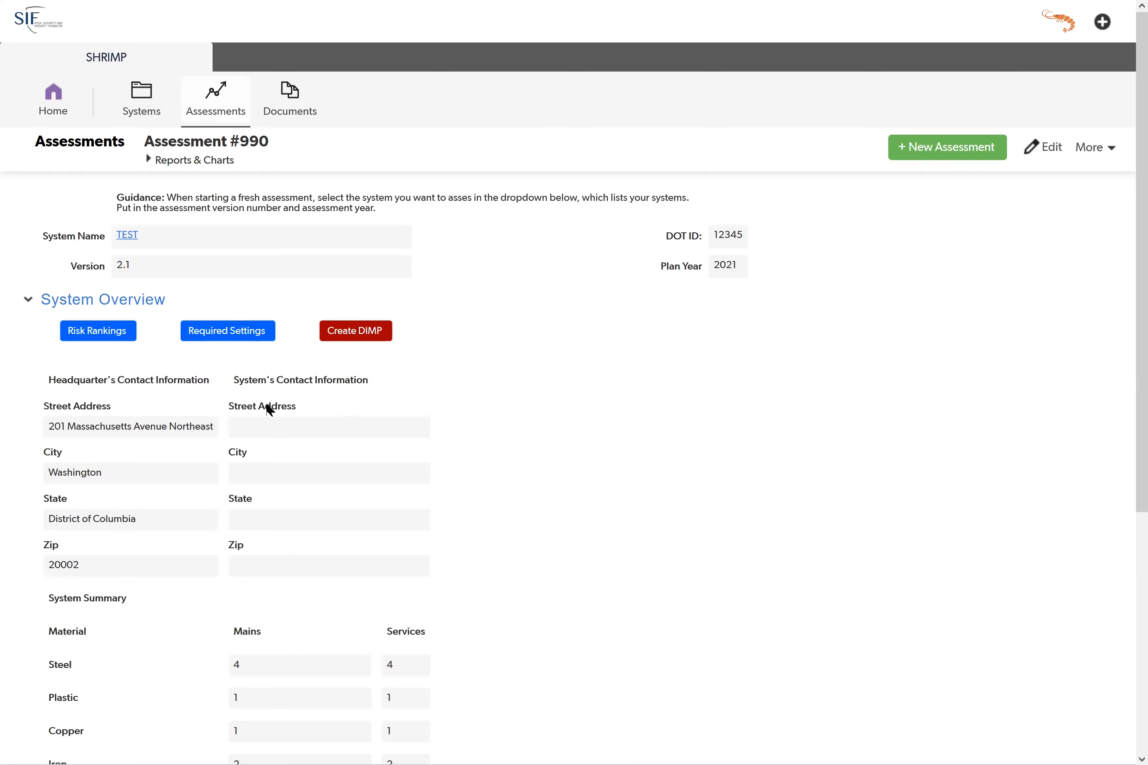
# Step: Review the assessment's system overview and summary, and resume the assessment to reach its threat interviews
pyautogui.scroll(-2, 171, 403)
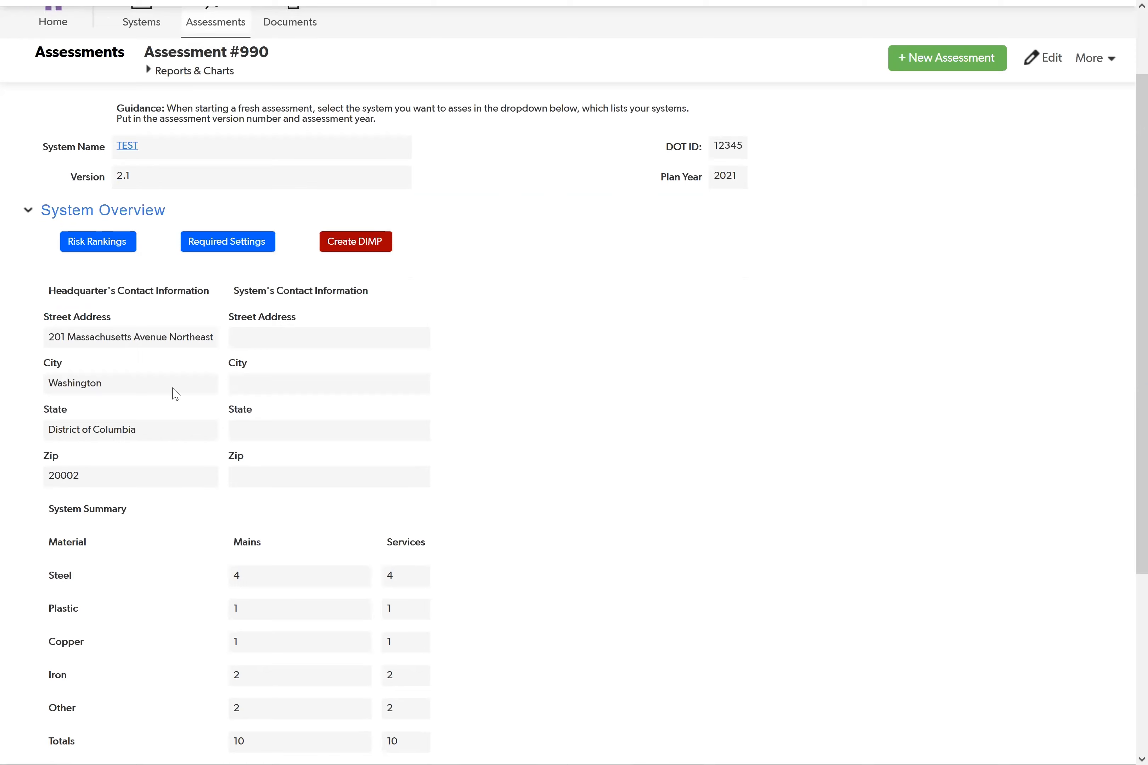
pyautogui.scroll(-2, 175, 394)
pyautogui.scroll(-2, 176, 394)
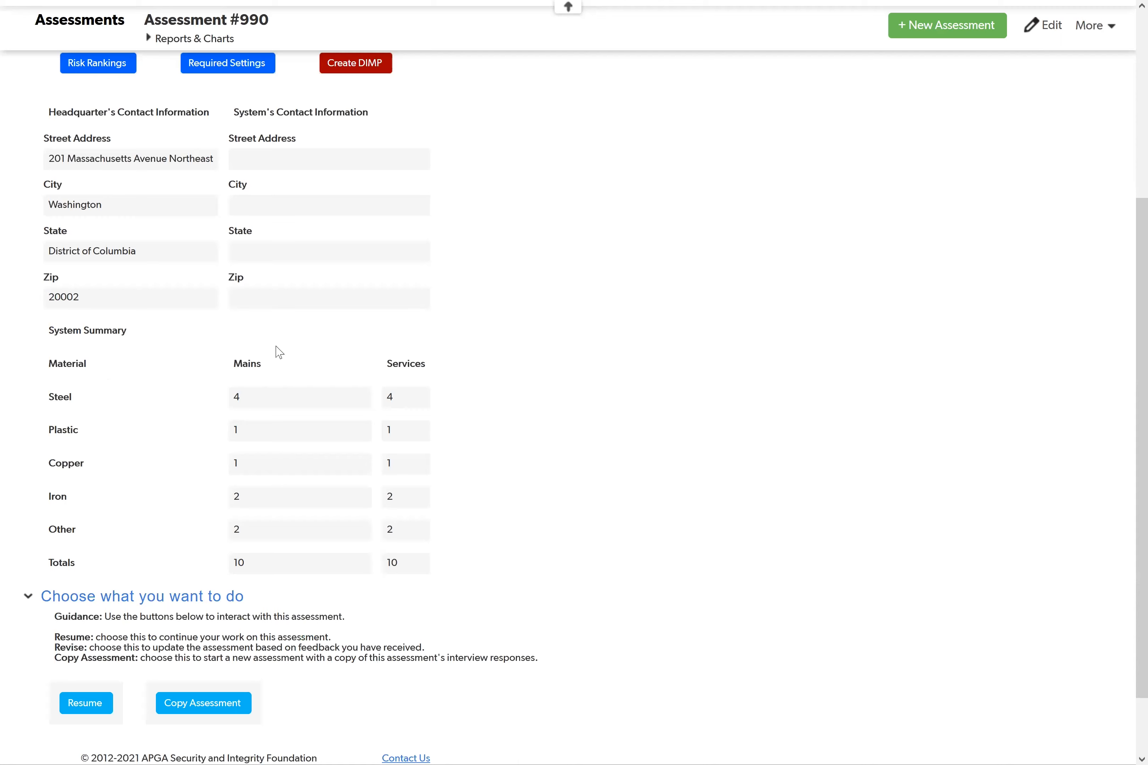
pyautogui.scroll(-2, 231, 522)
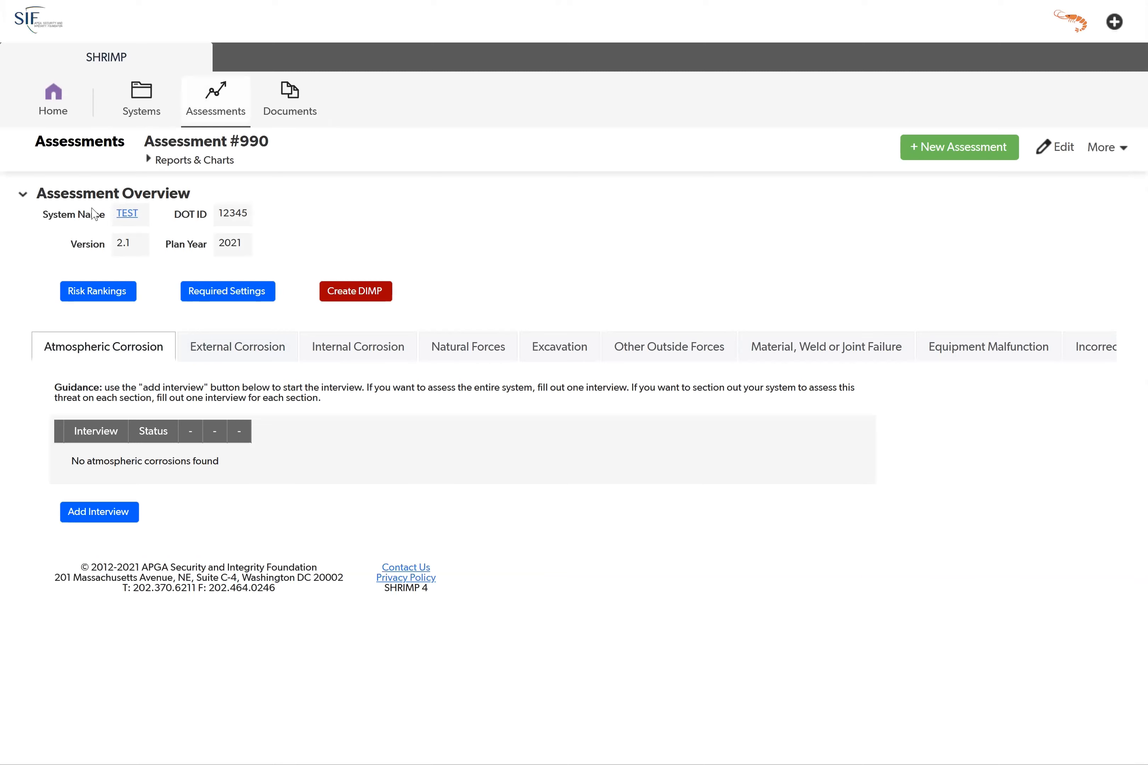
pyautogui.moveTo(60, 194); pyautogui.dragTo(239, 179)
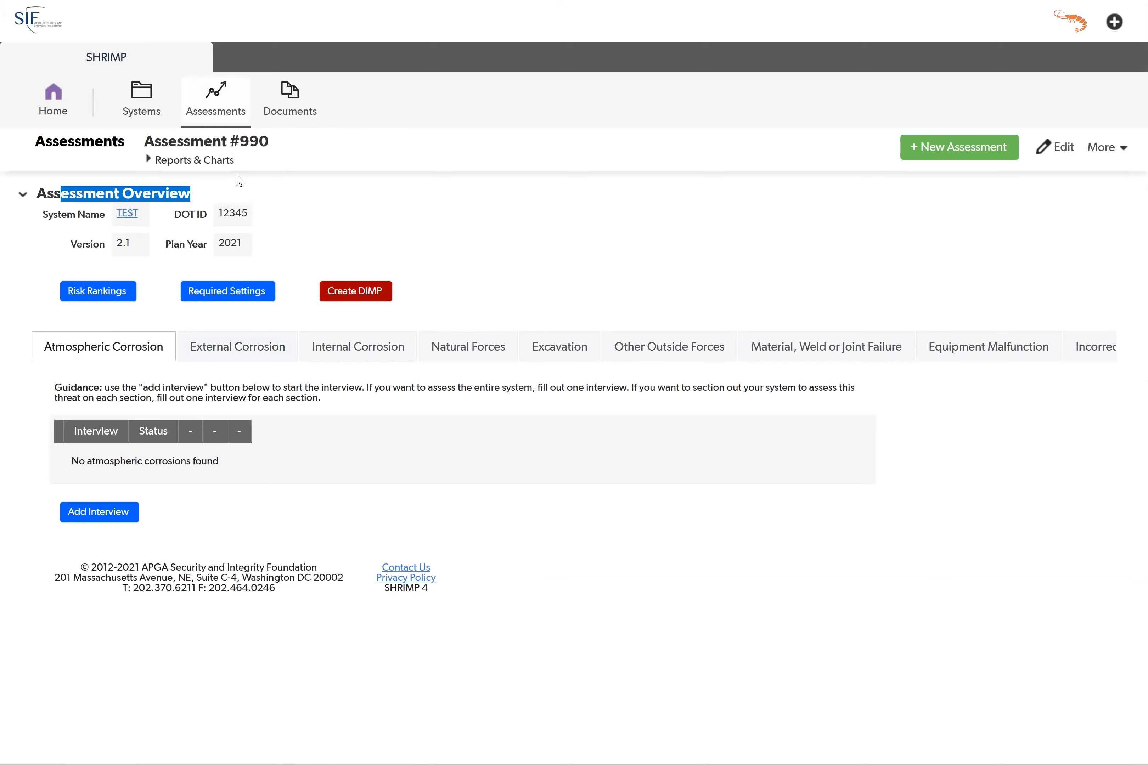
# Step: Look through the assessment's threat interviews, from External Corrosion to Material, Weld or Joint Failure
pyautogui.click(293, 203)
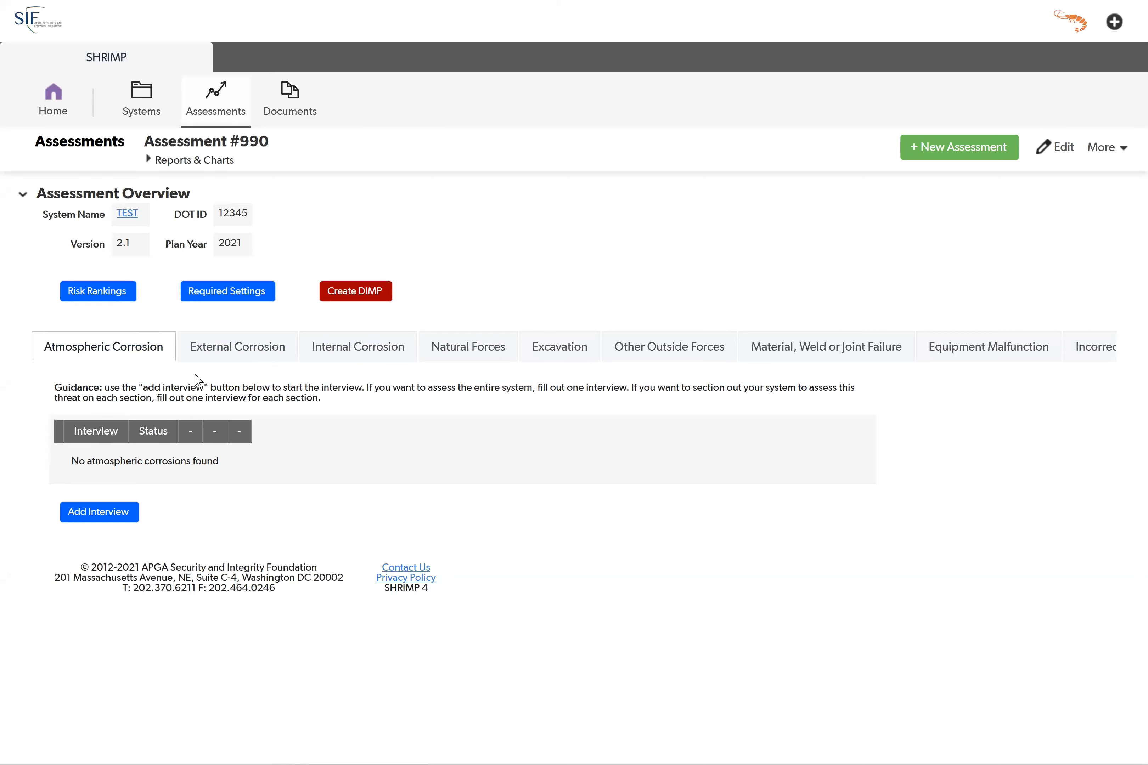
pyautogui.click(219, 356)
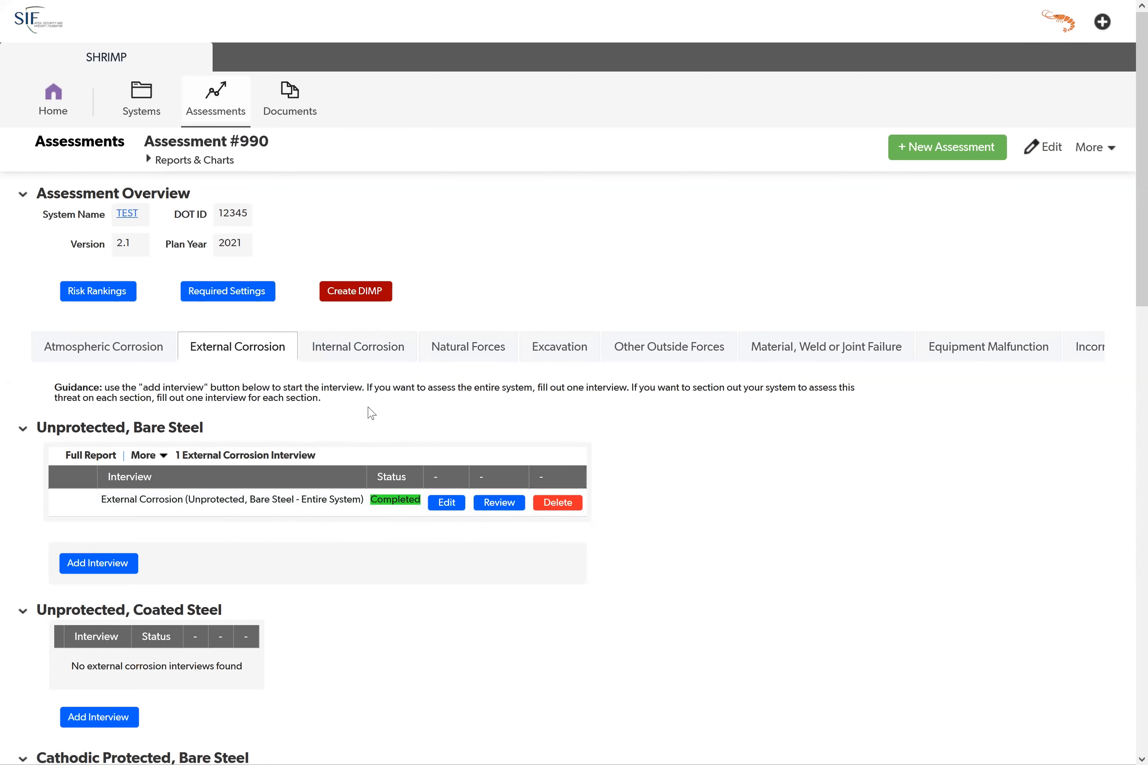
pyautogui.click(359, 355)
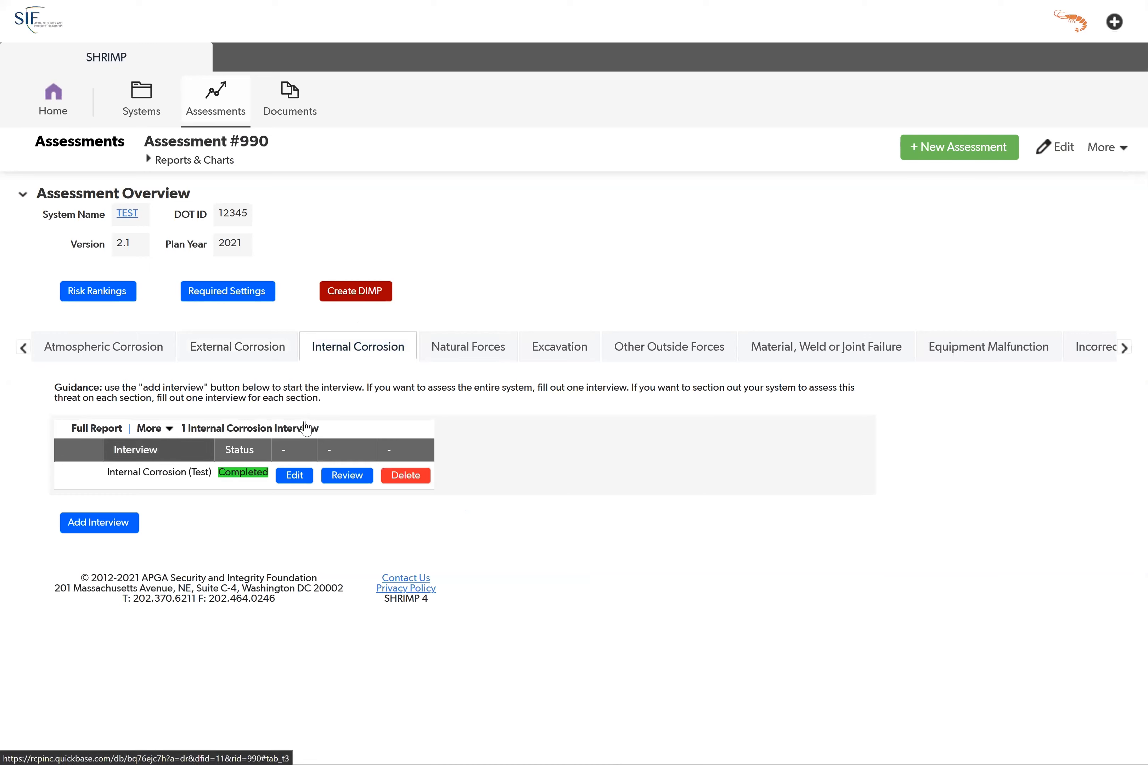
pyautogui.click(508, 360)
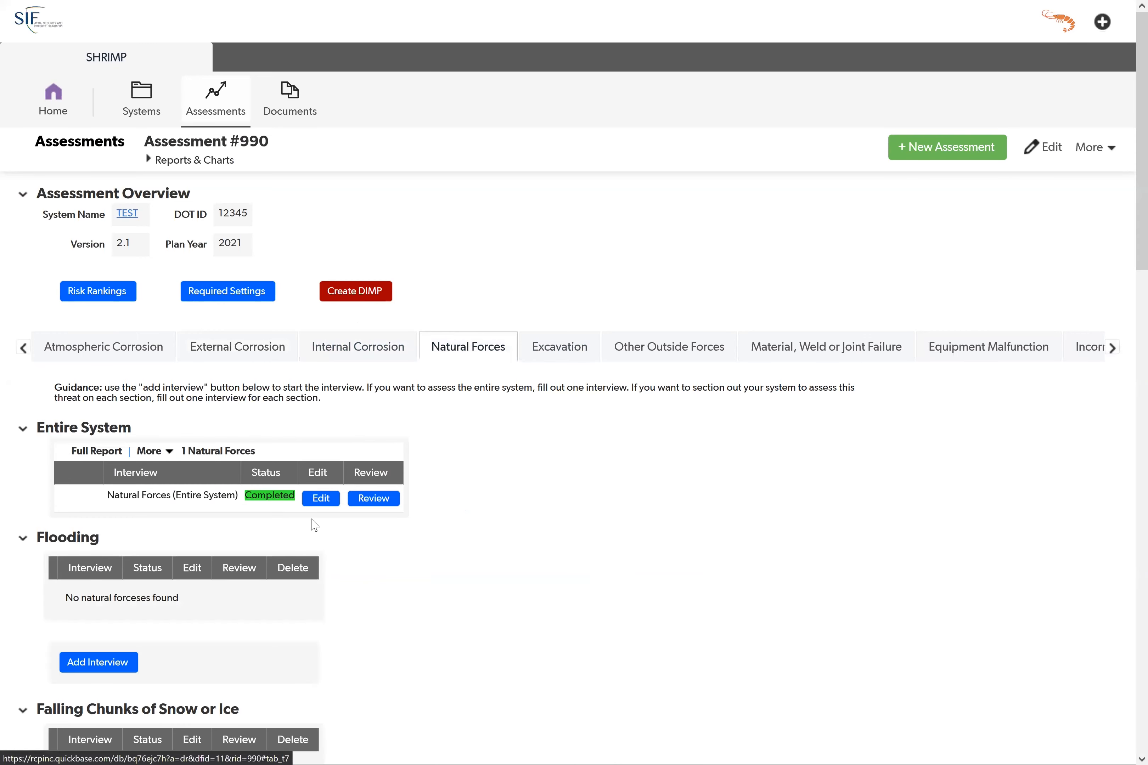
pyautogui.click(677, 350)
pyautogui.click(836, 347)
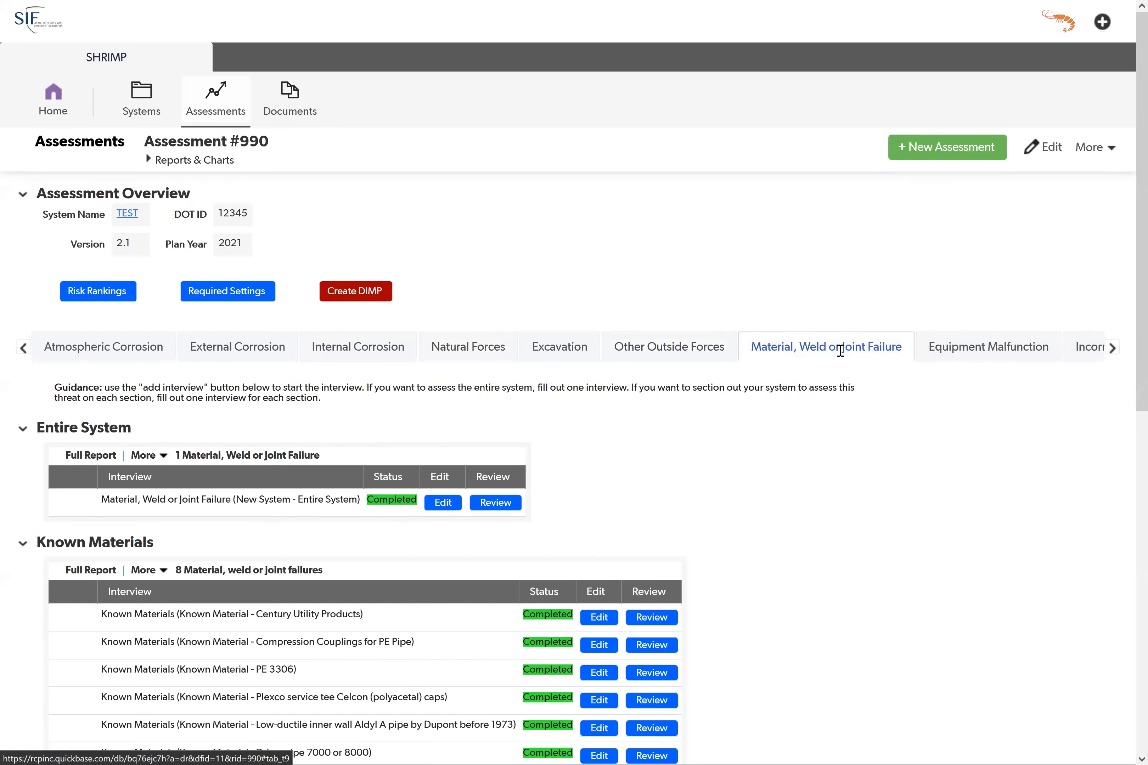
# Step: Add an Atmospheric Corrosion interview to the assessment and review its heading and scores
pyautogui.click(83, 346)
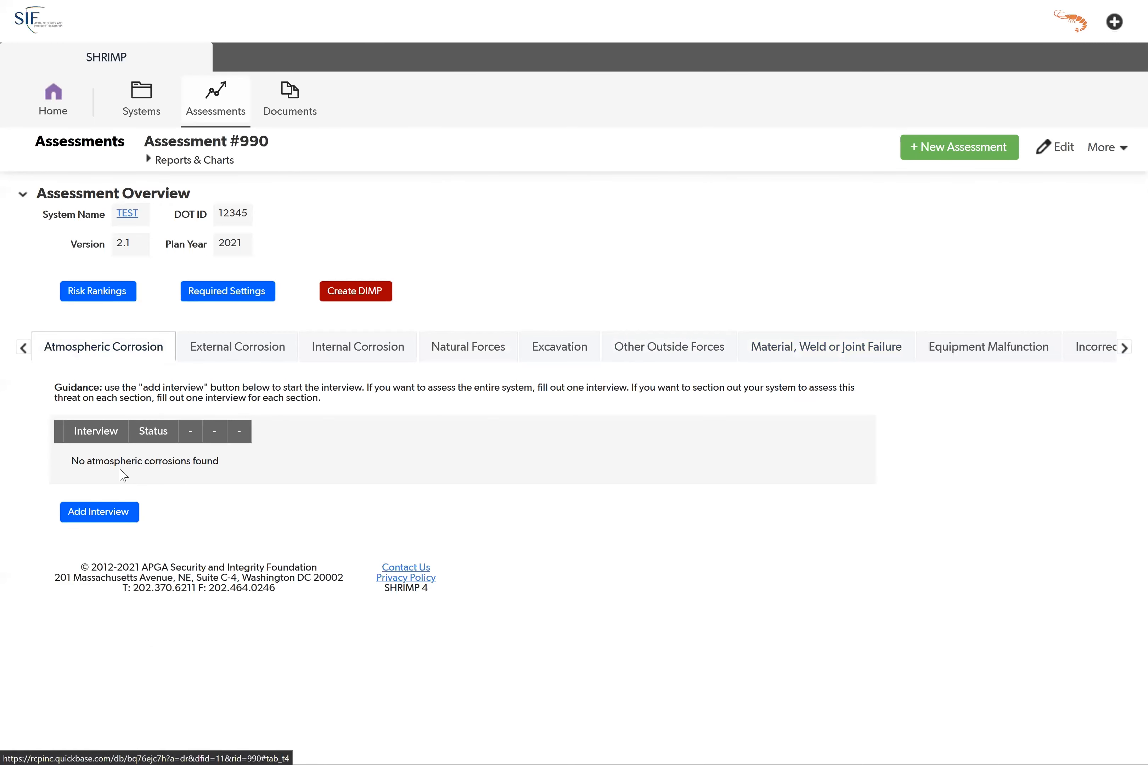
pyautogui.click(97, 513)
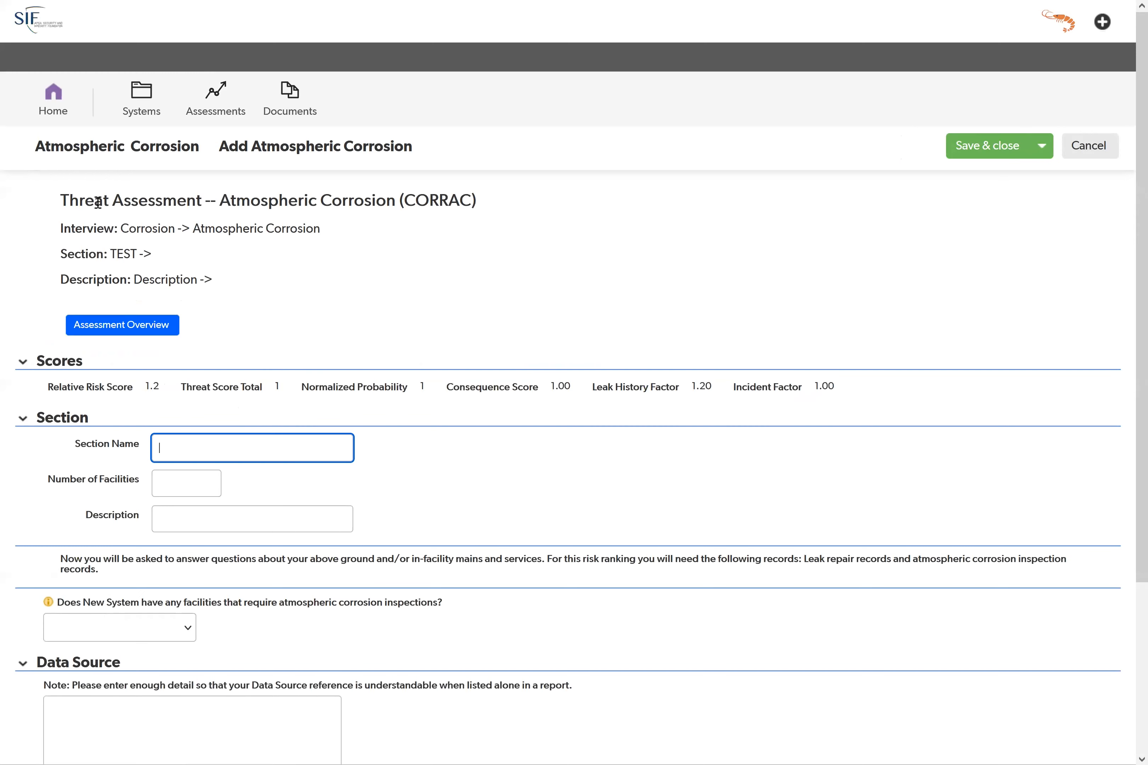
pyautogui.moveTo(59, 200); pyautogui.dragTo(214, 285)
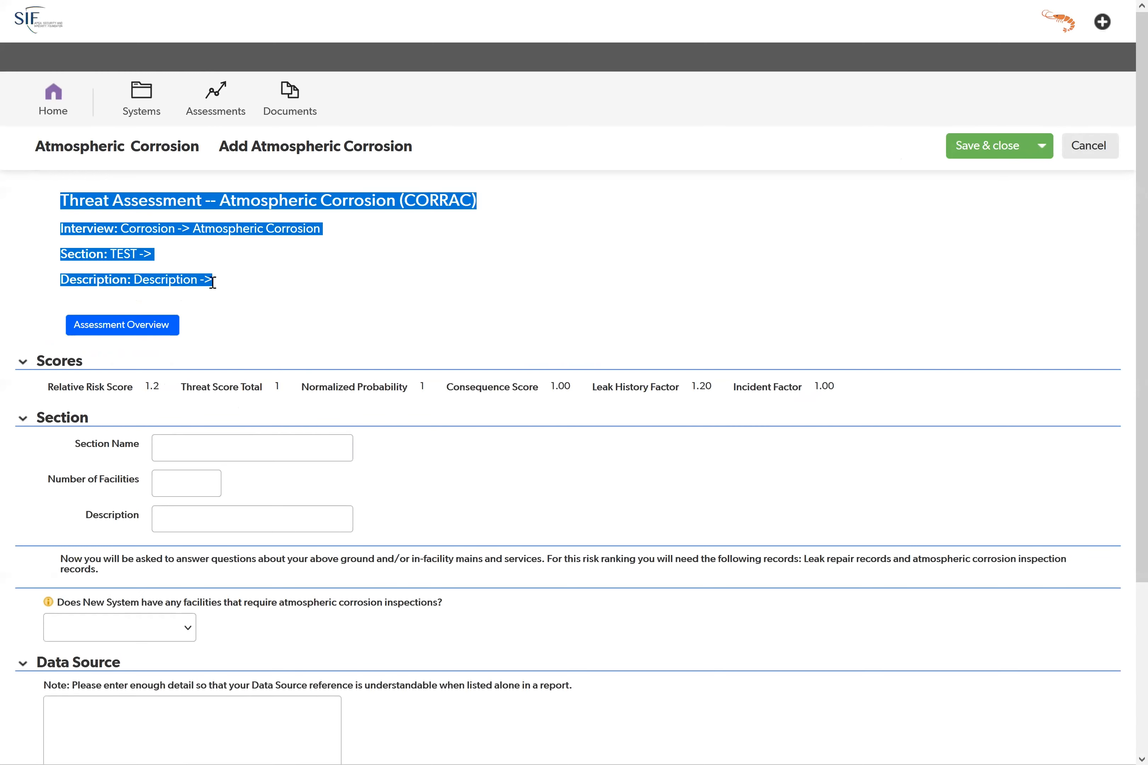
pyautogui.click(228, 262)
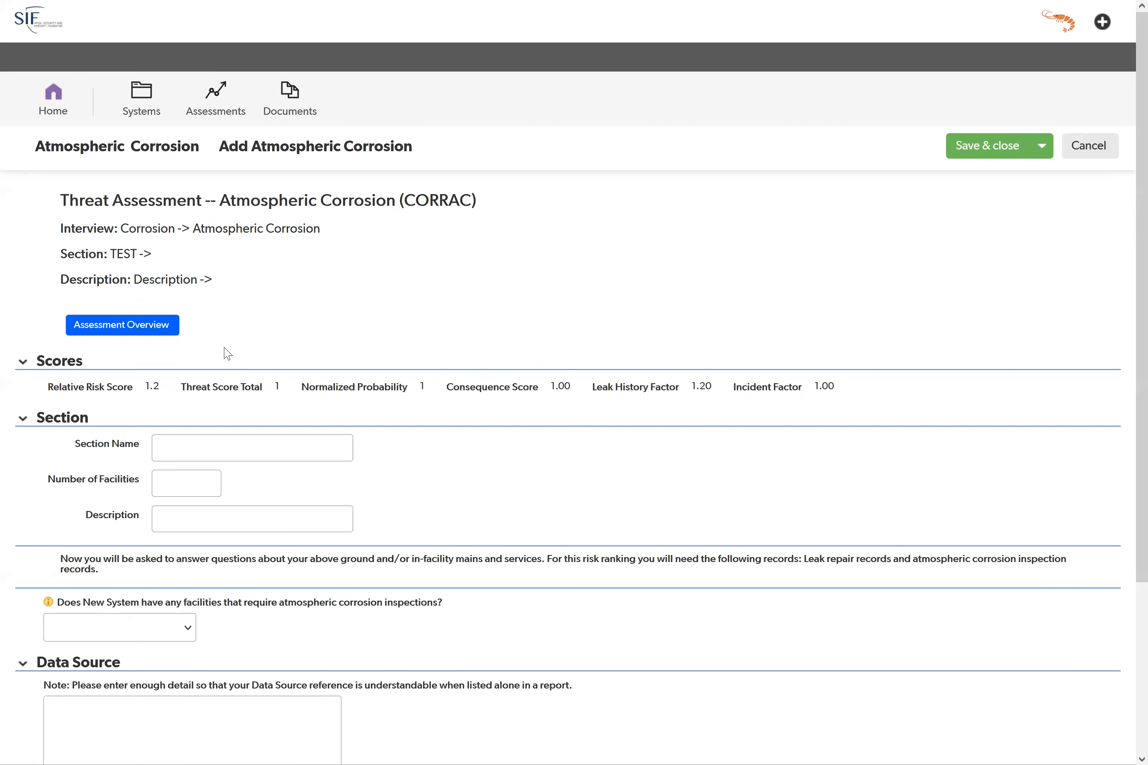
pyautogui.scroll(-2, 227, 353)
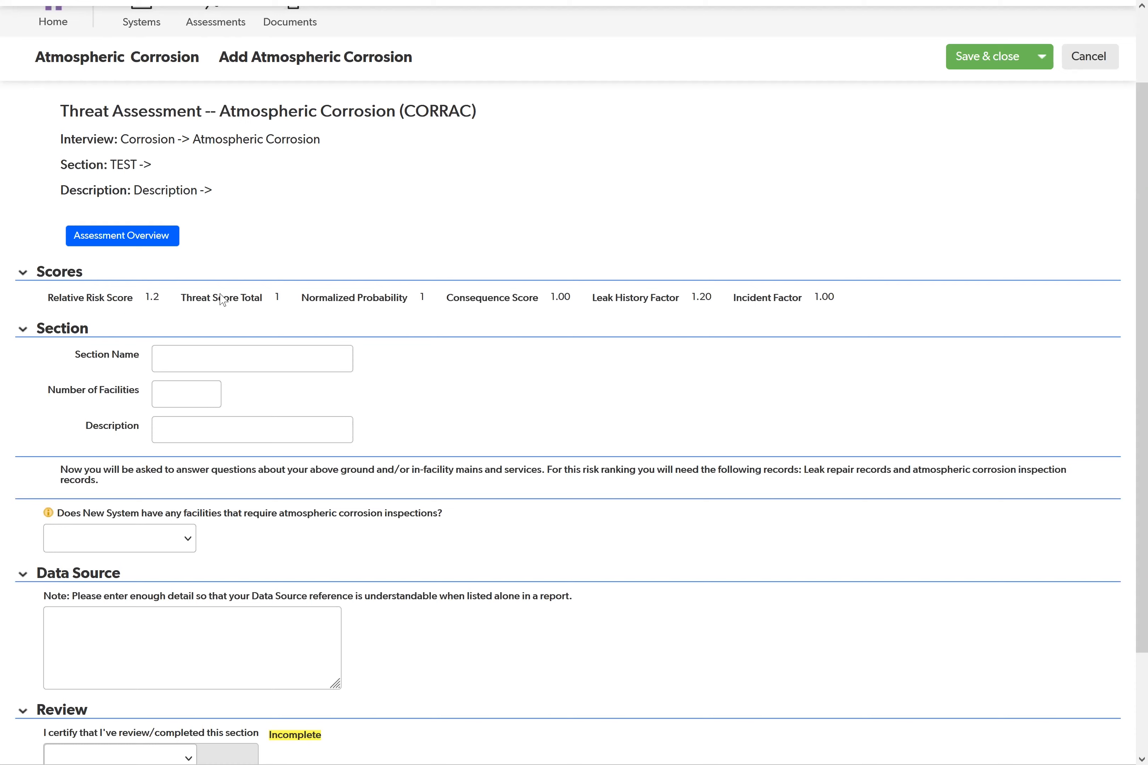
# Step: Name the interview's section Entire System and check the section line in its heading
pyautogui.click(199, 360)
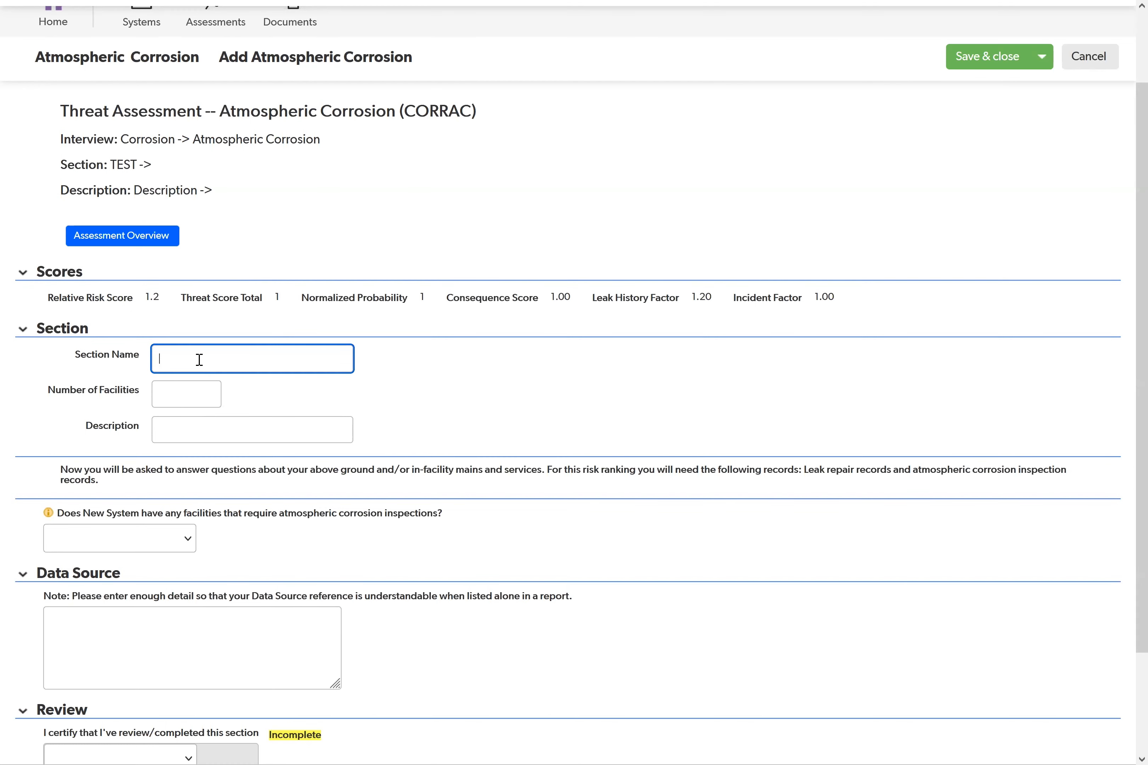
pyautogui.write('Entir')
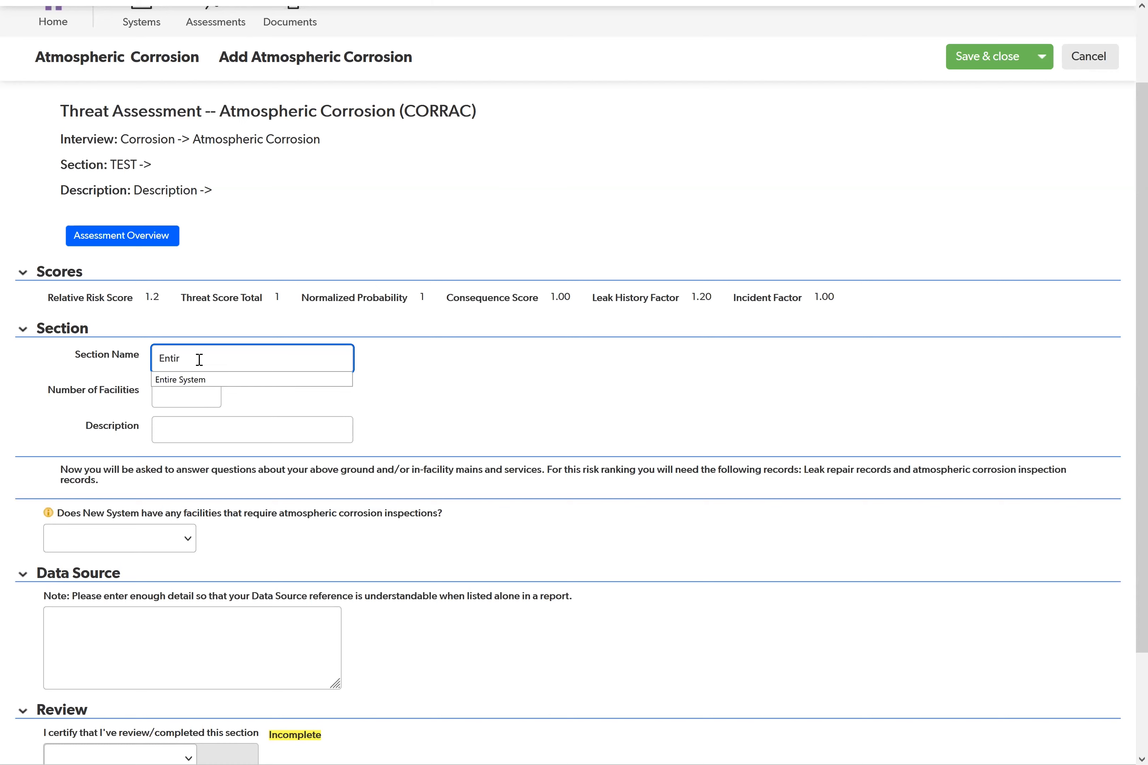
pyautogui.click(213, 381)
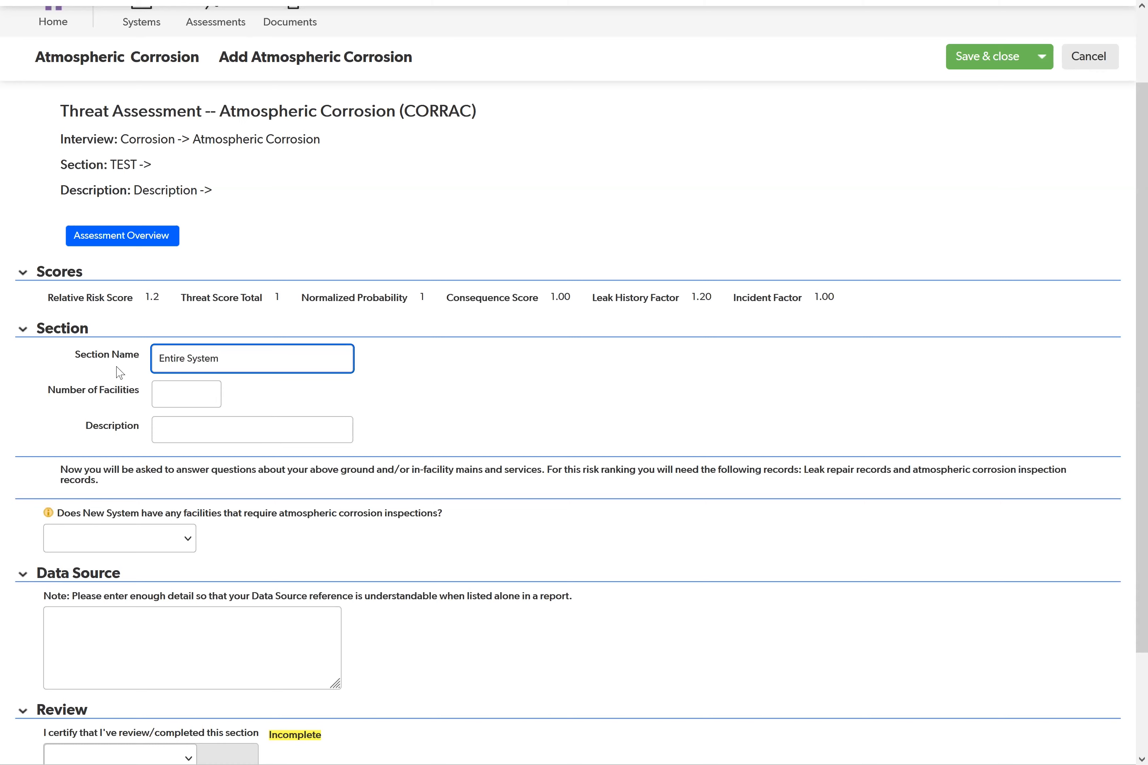
pyautogui.click(203, 394)
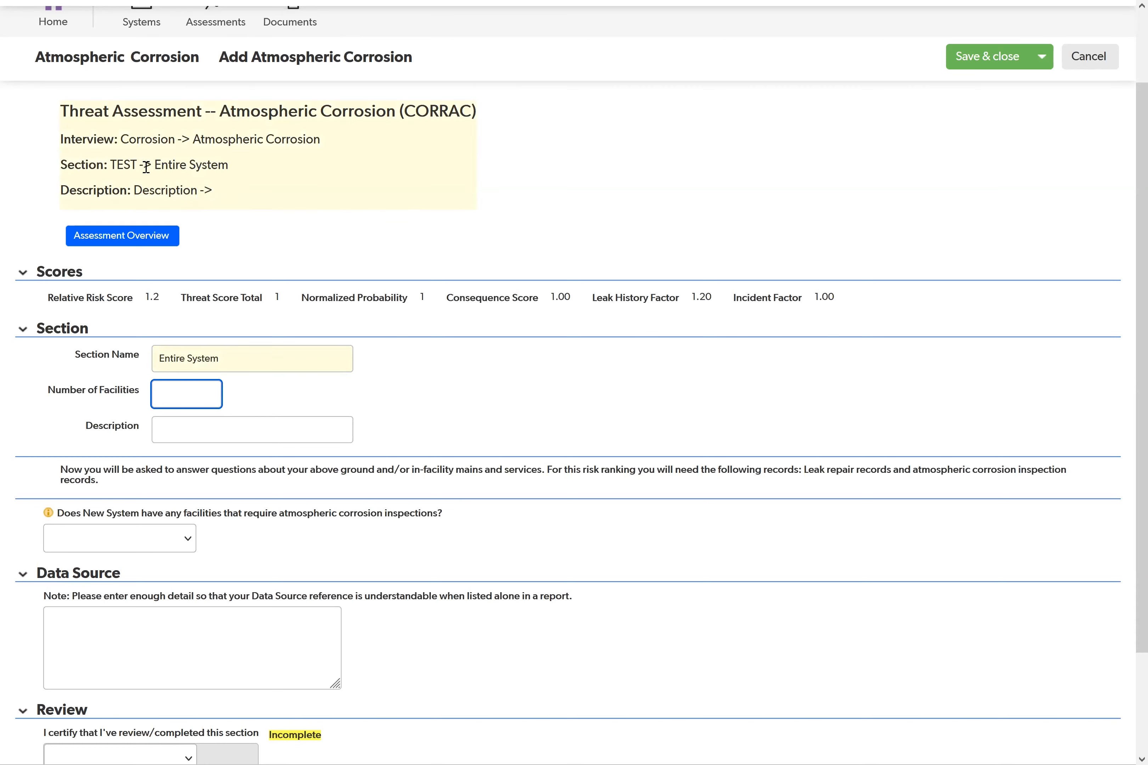
pyautogui.click(117, 163)
pyautogui.moveTo(155, 165); pyautogui.dragTo(228, 165)
pyautogui.click(228, 204)
pyautogui.scroll(-3, 141, 484)
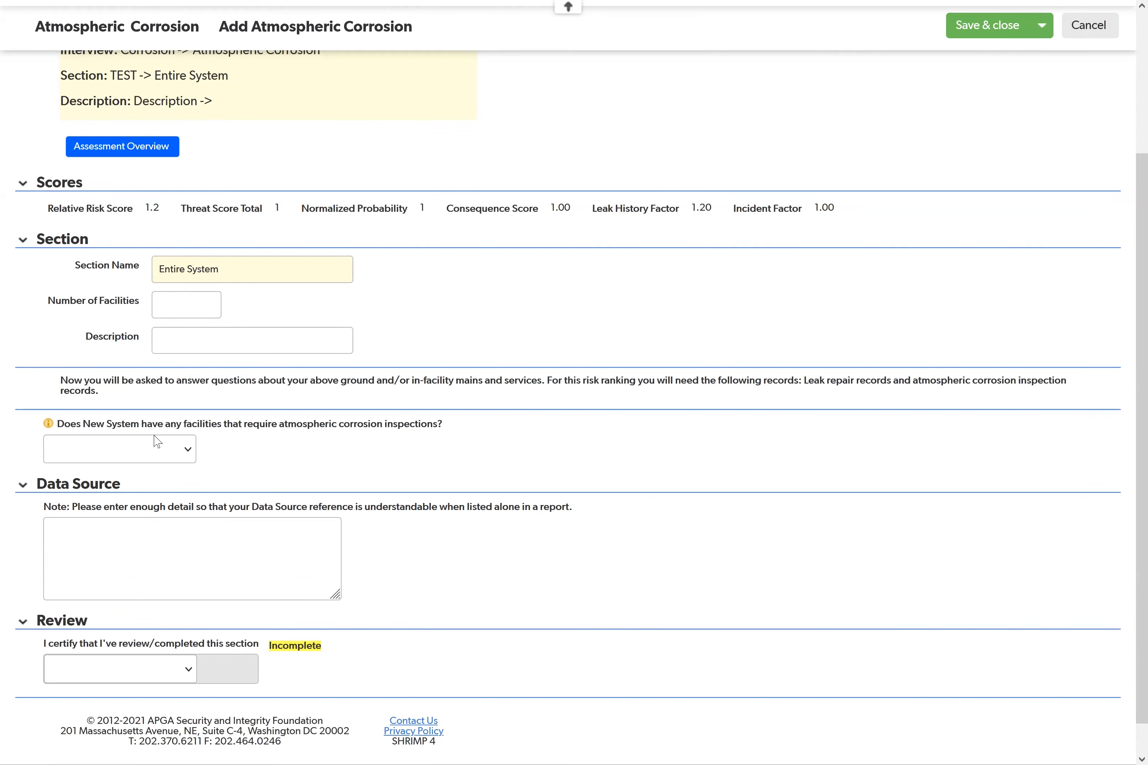
# Step: Answer Yes to whether New System has any facilities that require atmospheric corrosion inspections, after trying No
pyautogui.click(167, 451)
pyautogui.click(210, 439)
pyautogui.scroll(-1, 211, 440)
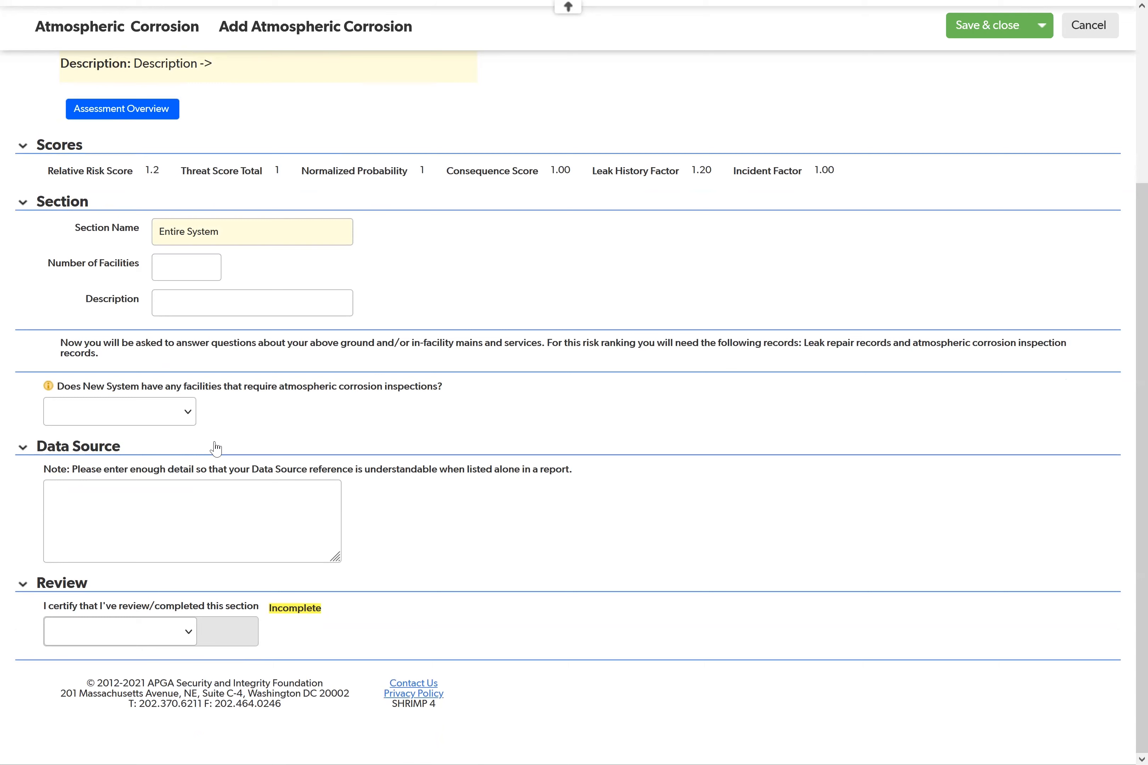
pyautogui.click(168, 411)
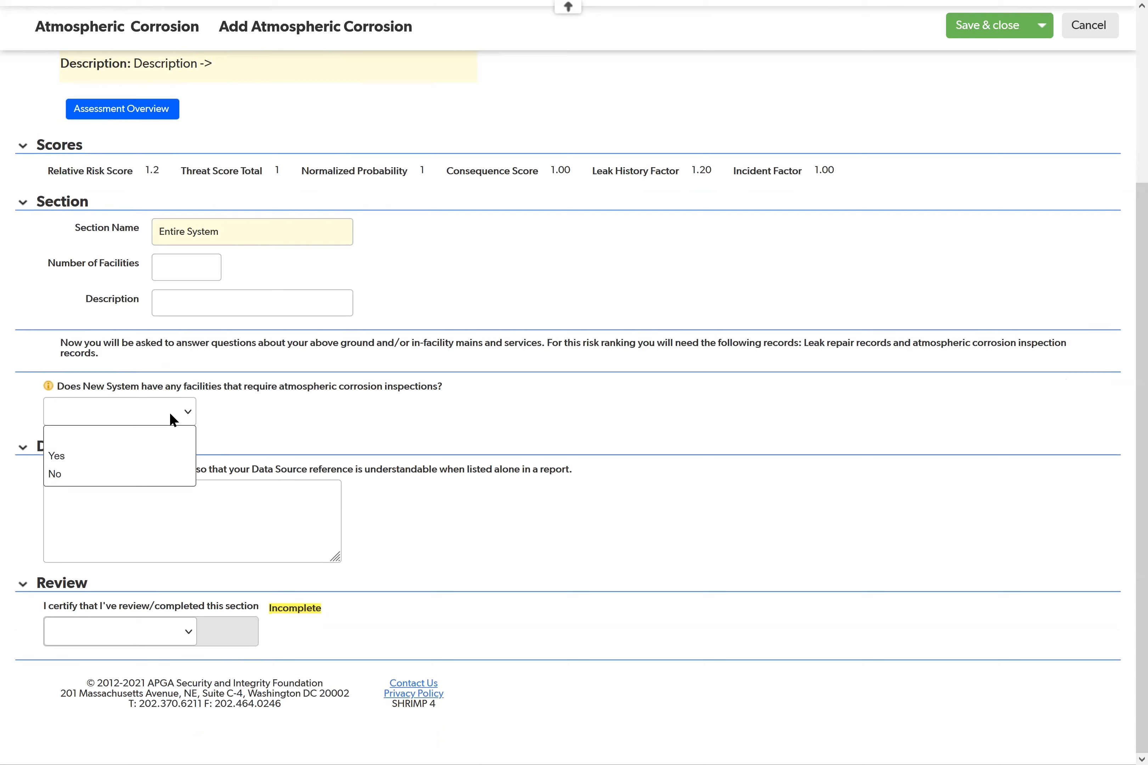
pyautogui.click(153, 458)
pyautogui.click(138, 412)
pyautogui.click(129, 475)
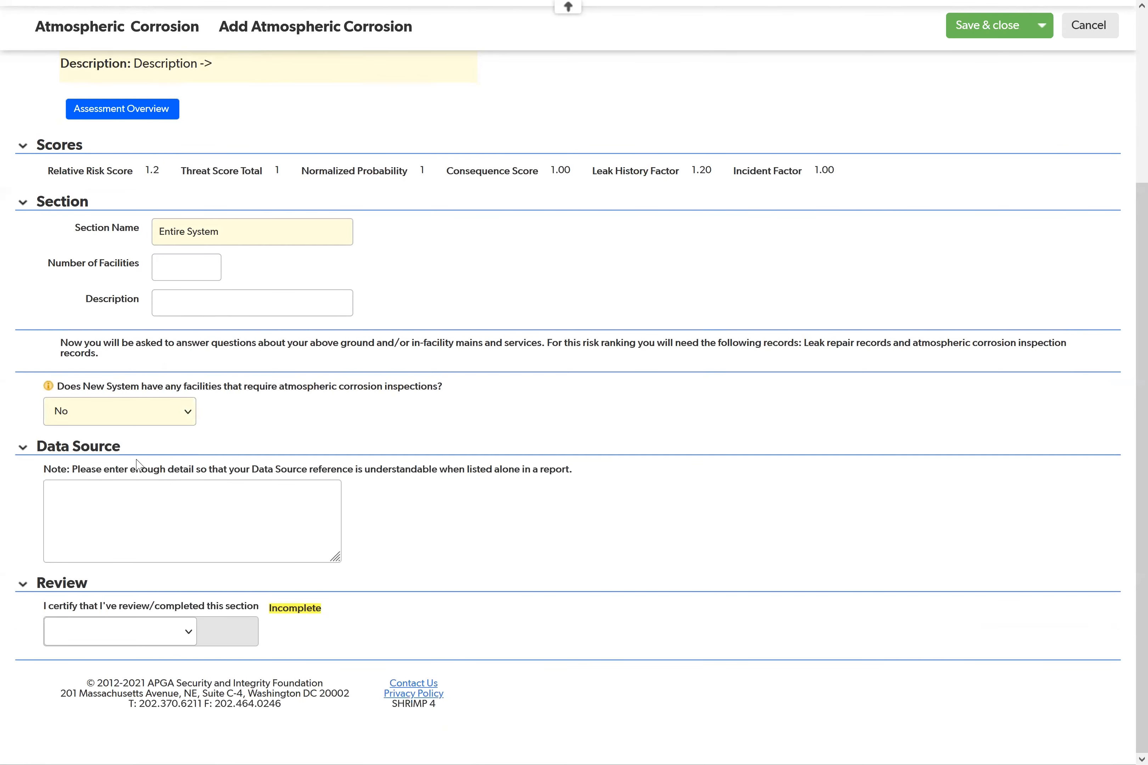
pyautogui.click(112, 511)
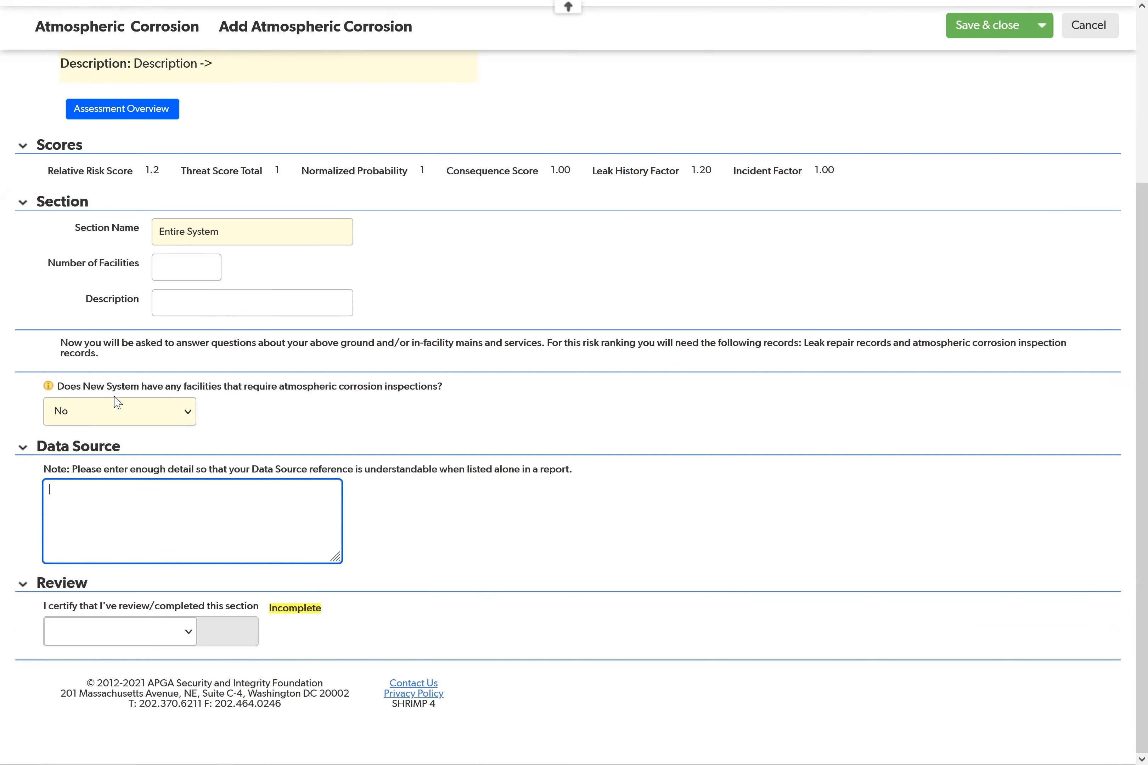
pyautogui.click(122, 420)
pyautogui.click(122, 453)
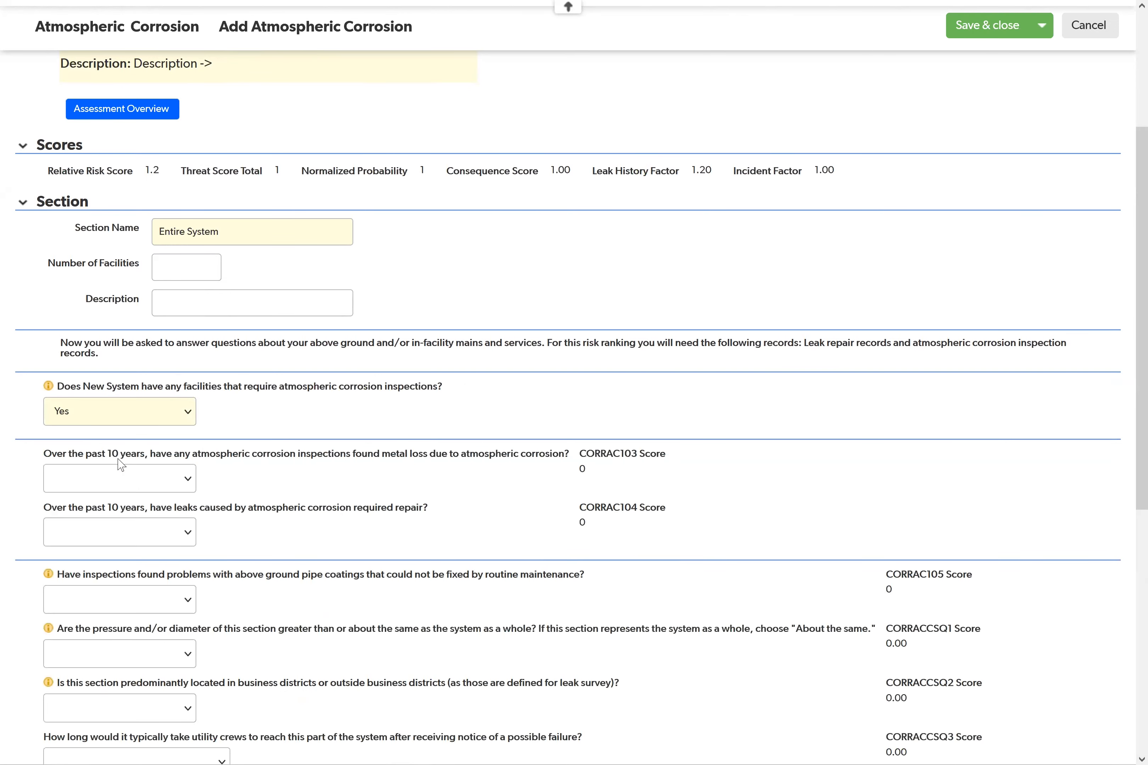
# Step: Answer Yes to inspections having found metal loss over the past 10 years, and check the effect on the scores
pyautogui.scroll(-3, 272, 491)
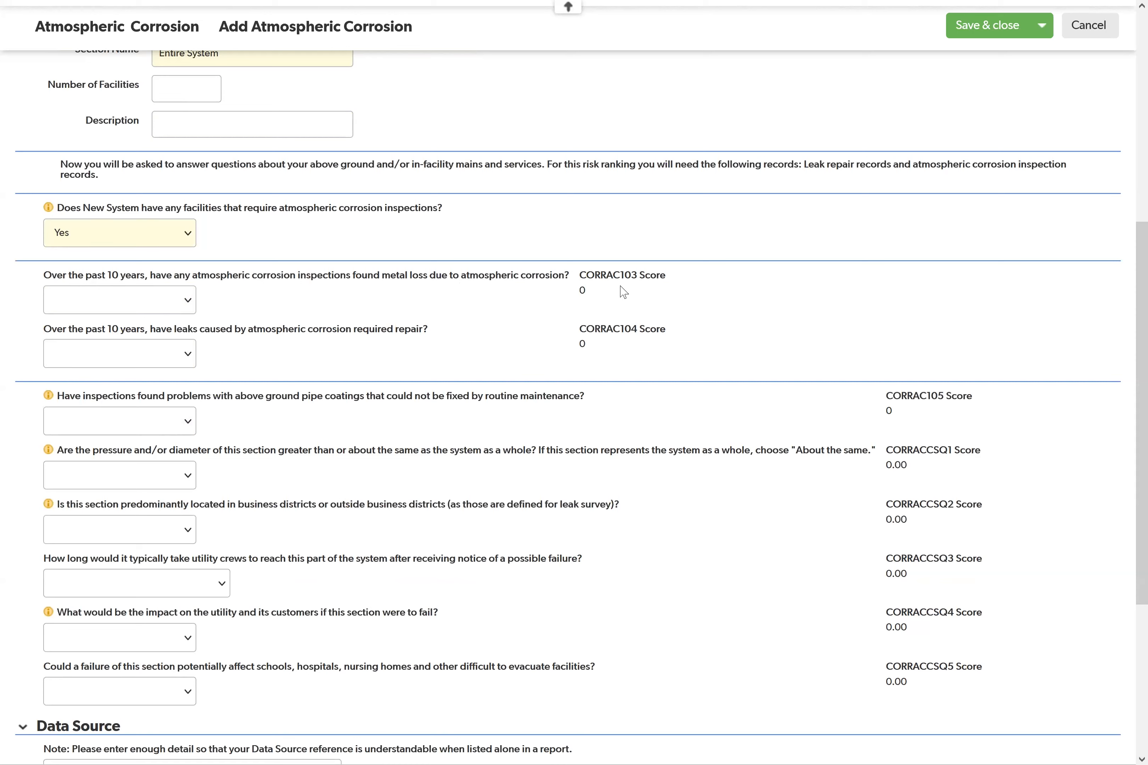
pyautogui.click(184, 304)
pyautogui.click(153, 375)
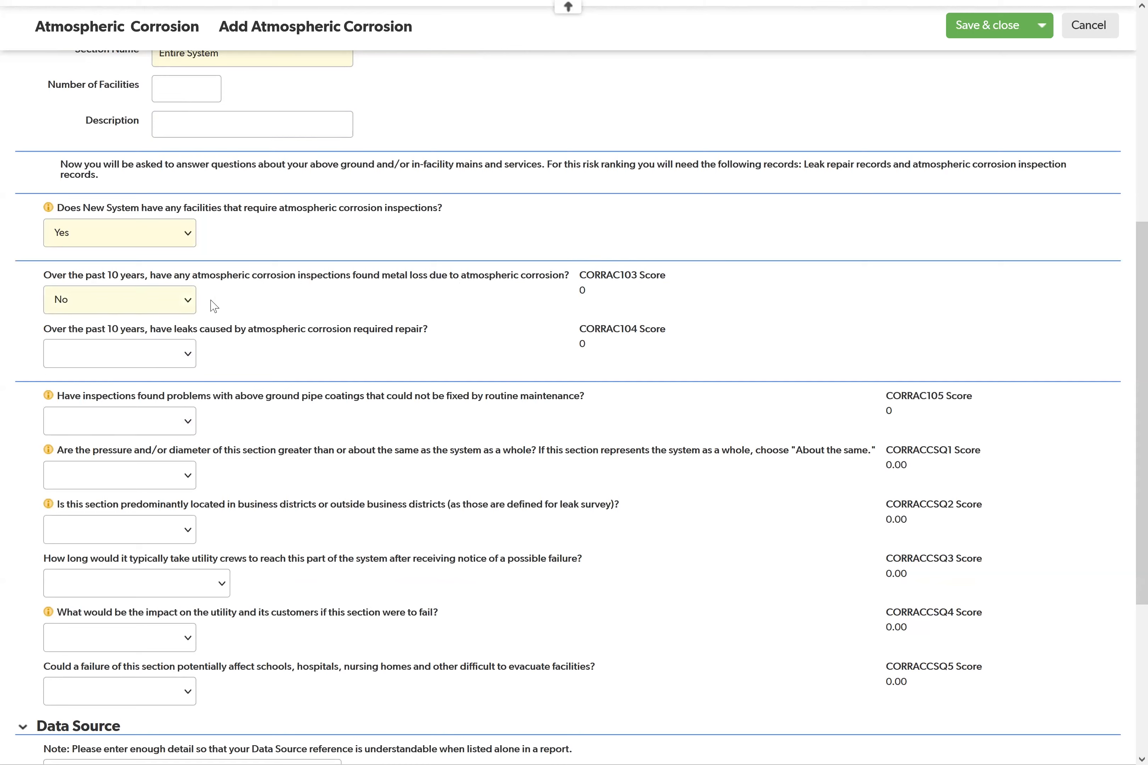
pyautogui.click(159, 309)
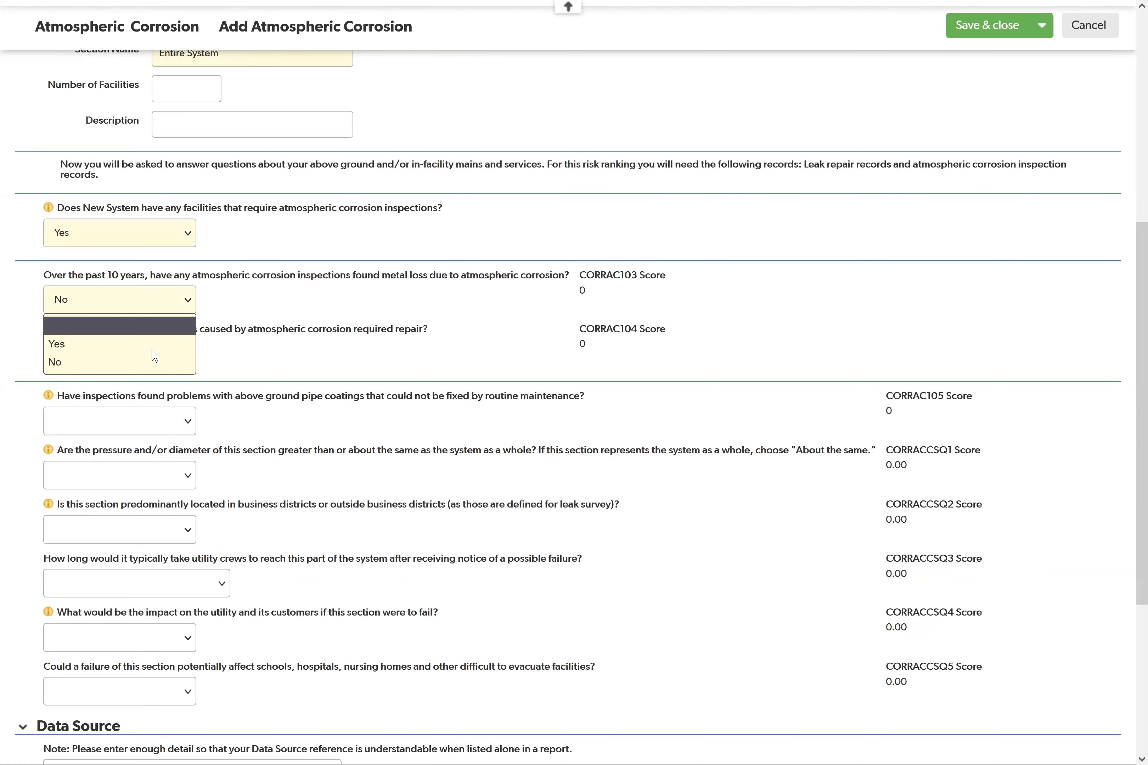
pyautogui.click(150, 345)
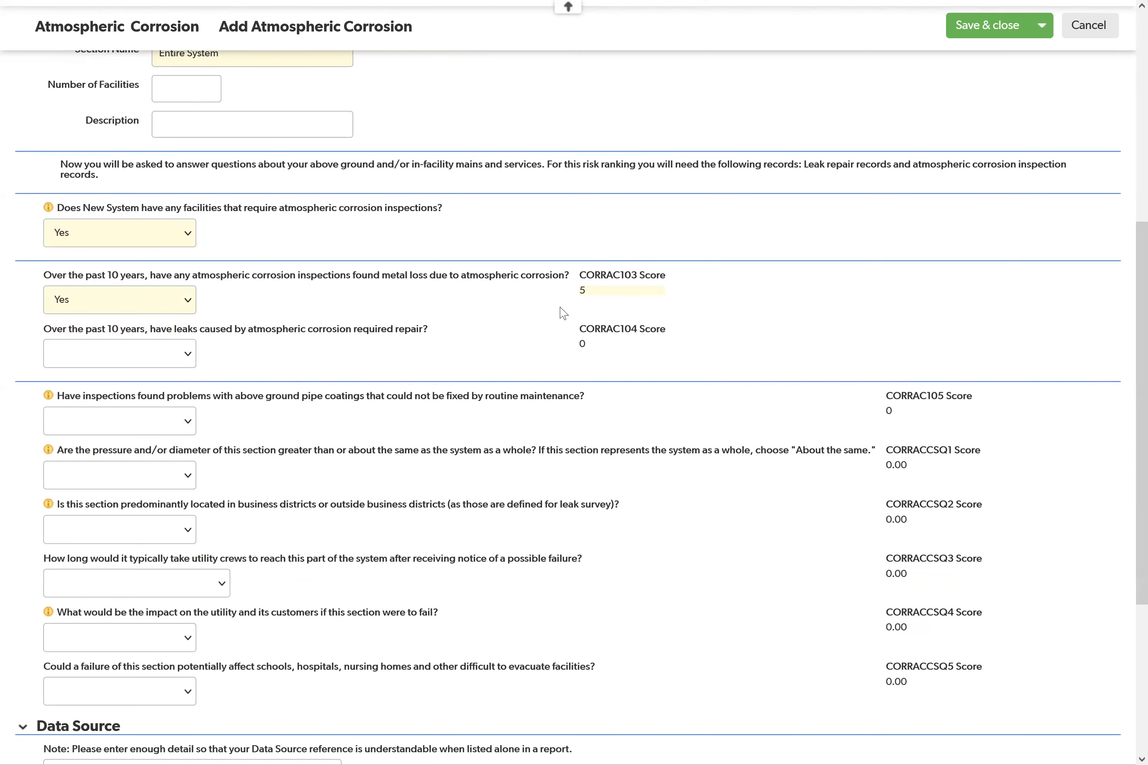
pyautogui.scroll(5, 390, 229)
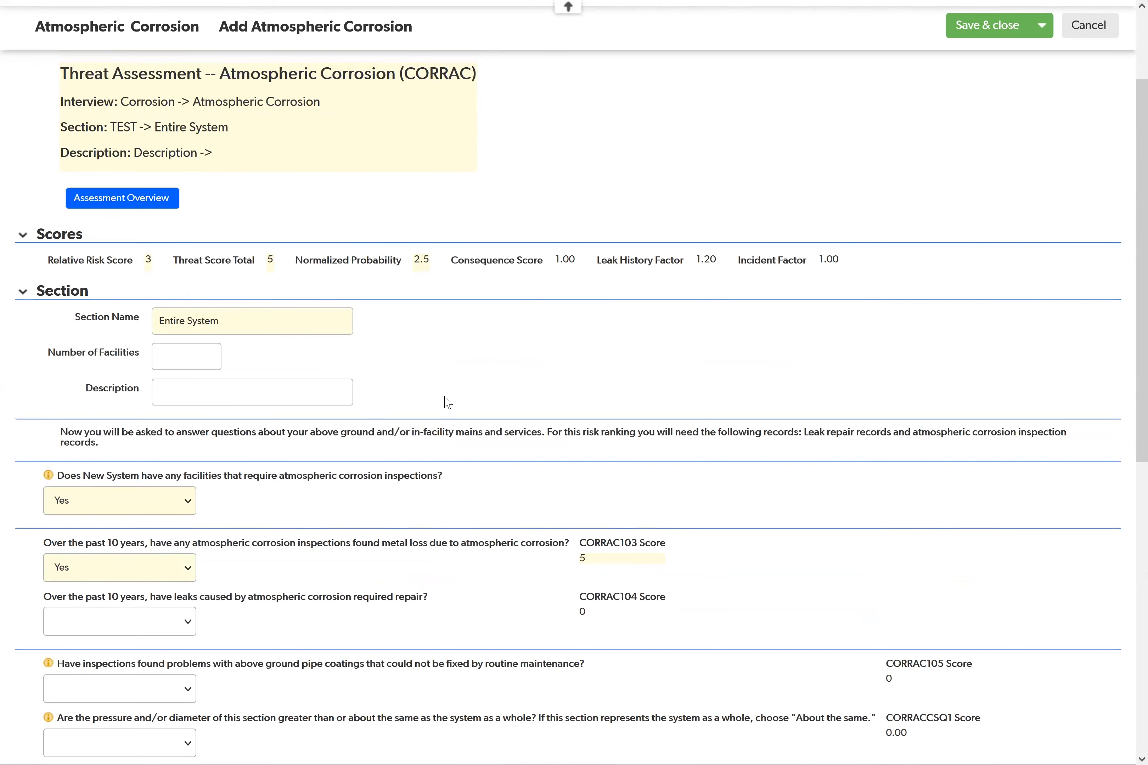
# Step: Answer Yes to whether leaks caused by atmospheric corrosion have required repair over the past 10 years
pyautogui.scroll(-2, 371, 492)
pyautogui.scroll(-2, 371, 492)
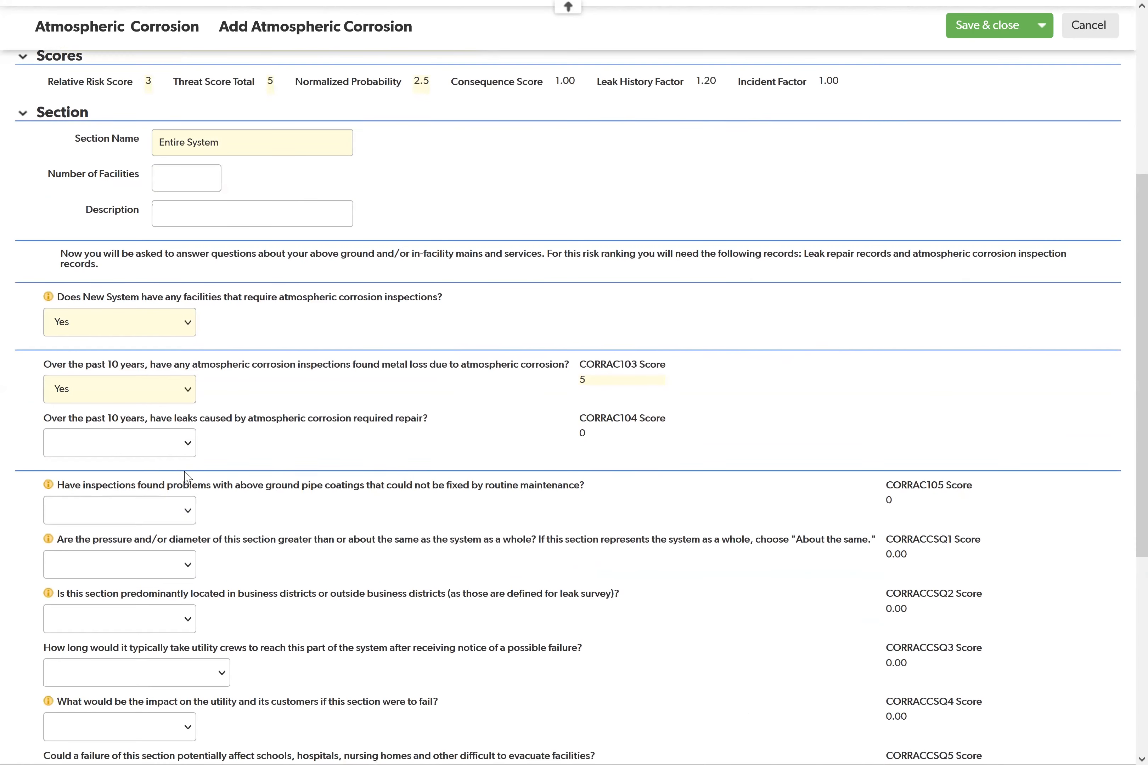
pyautogui.click(151, 444)
pyautogui.click(120, 487)
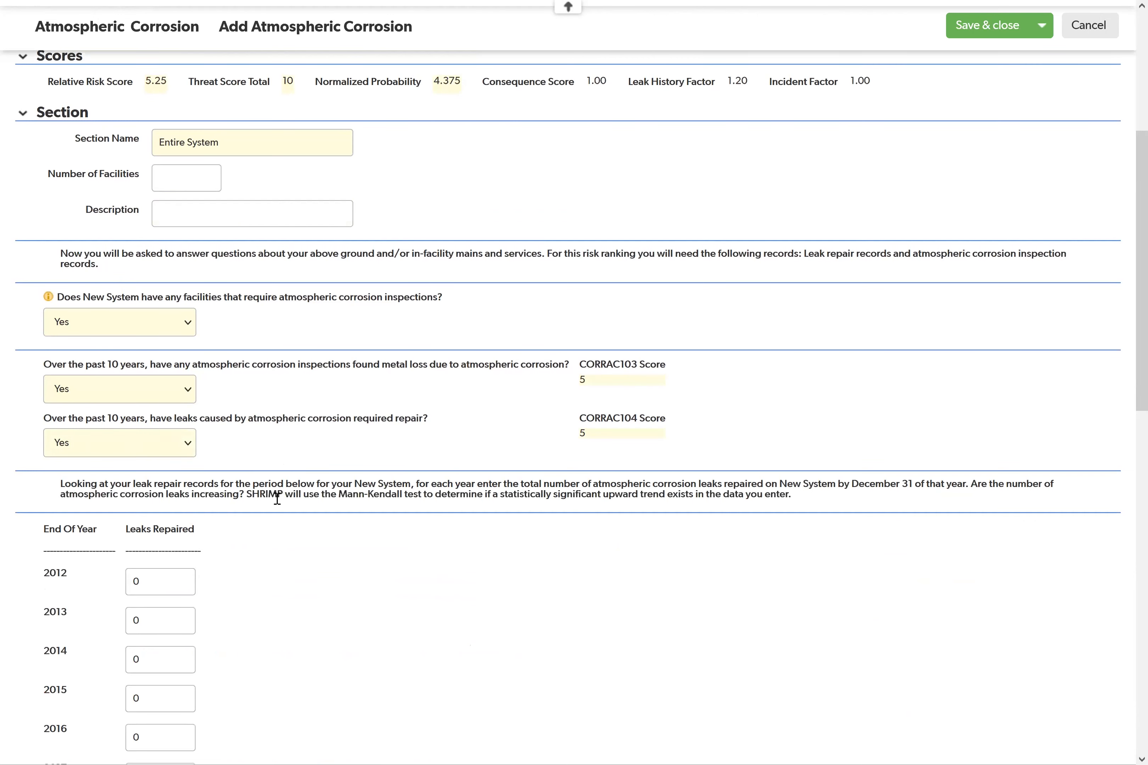
# Step: Enter 1, 2, 3, 4 and 5 as the leaks repaired for the years 2012 through 2016
pyautogui.scroll(-5, 277, 498)
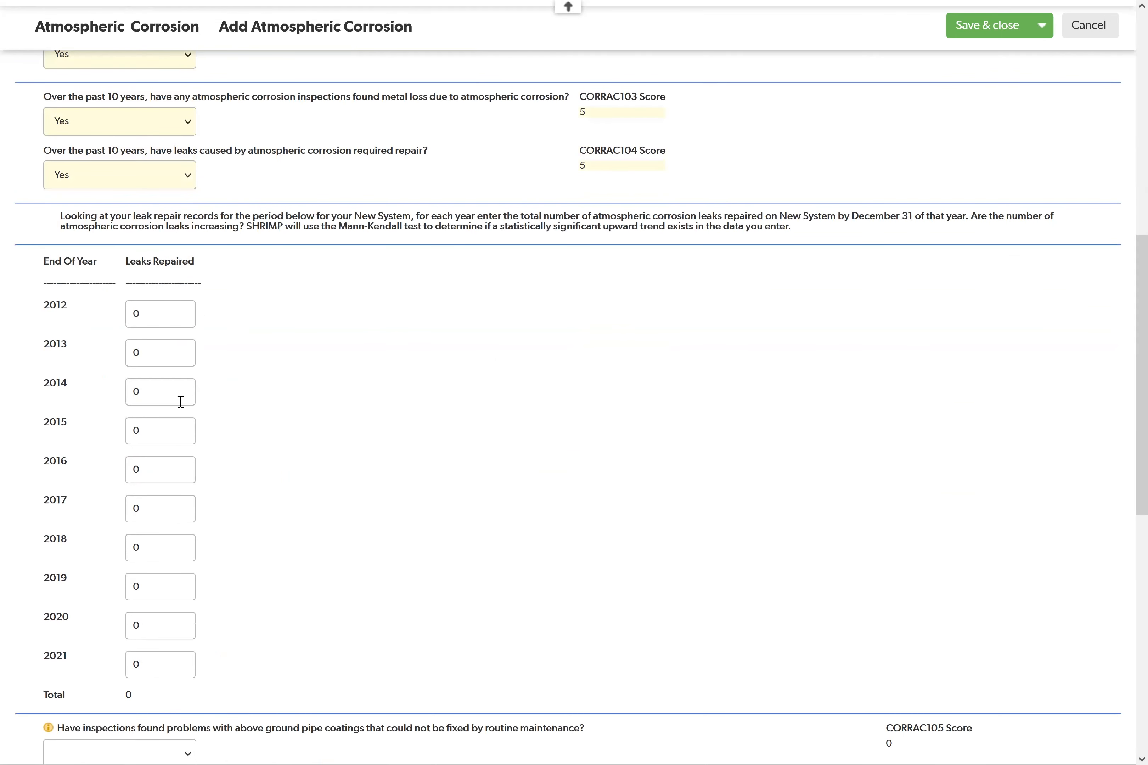
pyautogui.scroll(-2, 322, 485)
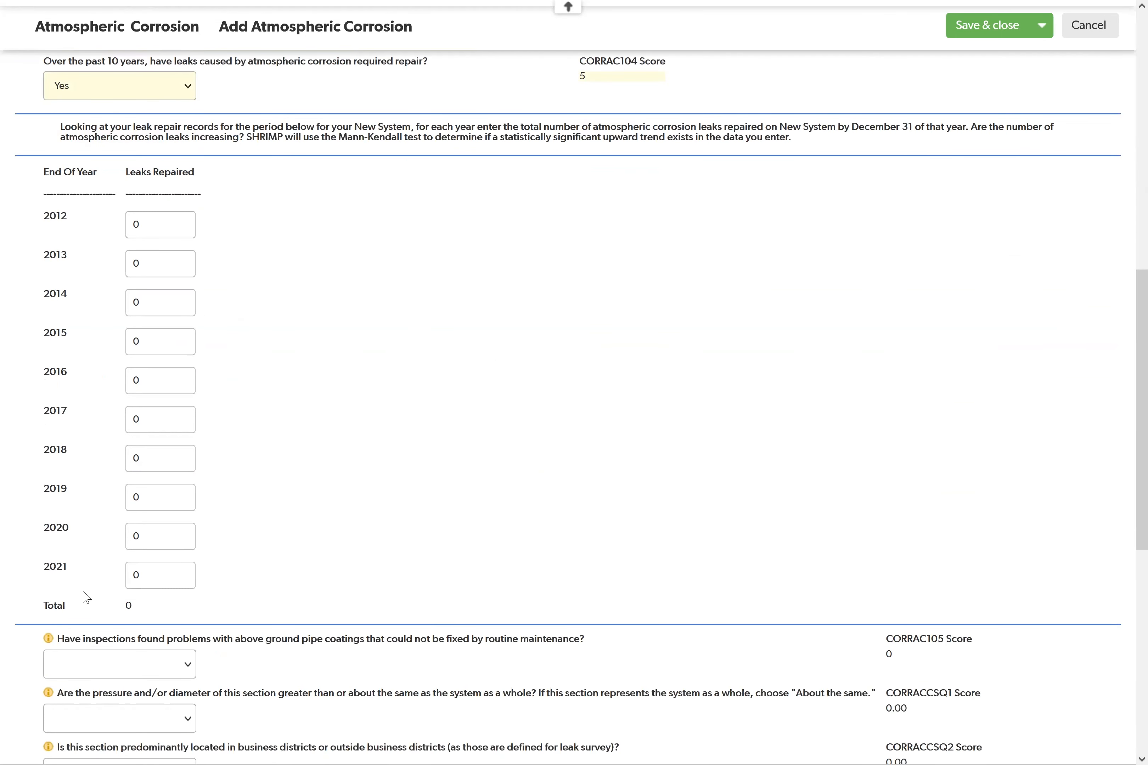
pyautogui.click(164, 232)
pyautogui.write('1')
pyautogui.click(146, 264)
pyautogui.write('2')
pyautogui.click(159, 308)
pyautogui.write('3')
pyautogui.click(159, 343)
pyautogui.write('4')
pyautogui.click(142, 378)
pyautogui.write('5')
# Step: Enter 6, 7, 8, 9 and 10 as the leaks repaired for the years 2017 through 2021
pyautogui.click(145, 420)
pyautogui.write('6')
pyautogui.click(146, 458)
pyautogui.write('7')
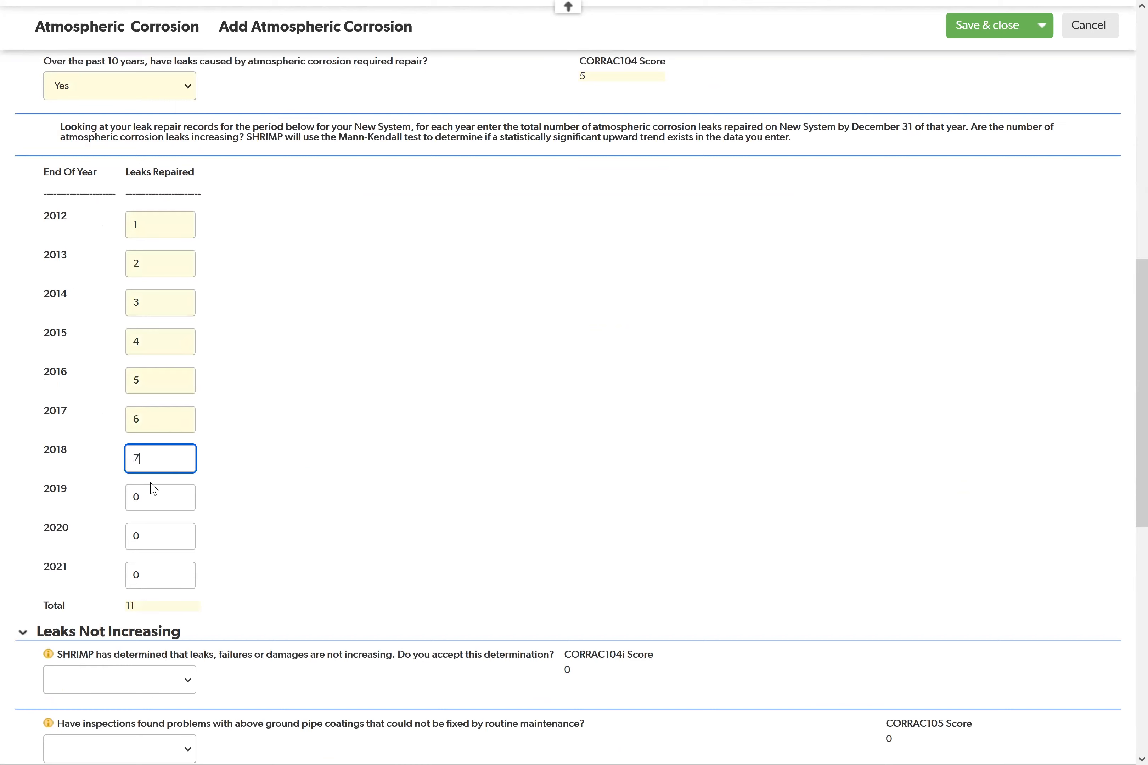
pyautogui.click(138, 491)
pyautogui.write('8')
pyautogui.click(154, 534)
pyautogui.write('9')
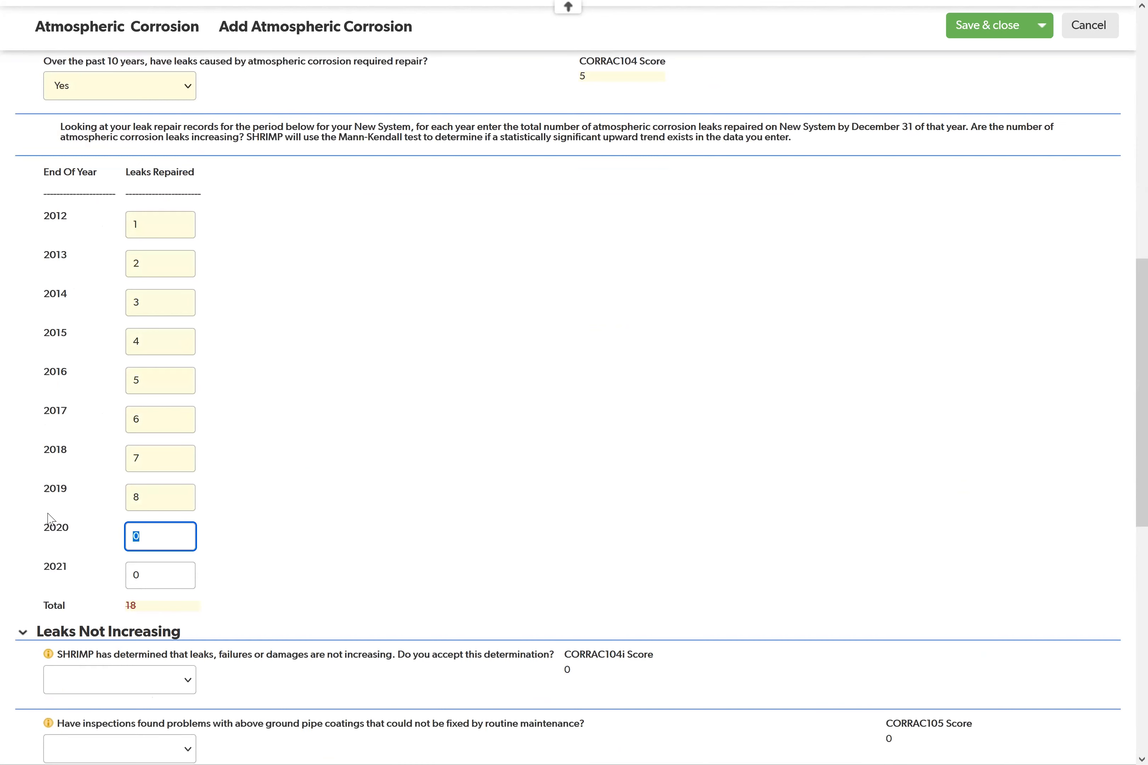
pyautogui.click(170, 574)
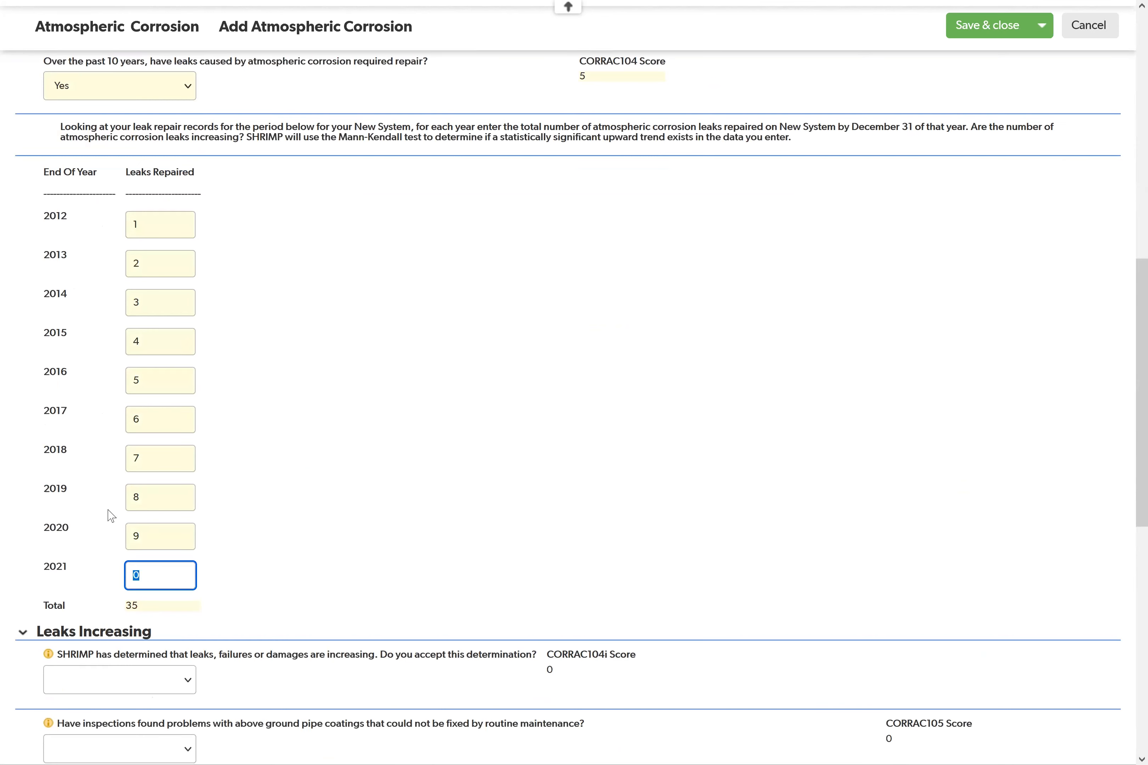
pyautogui.write('10')
pyautogui.click(314, 414)
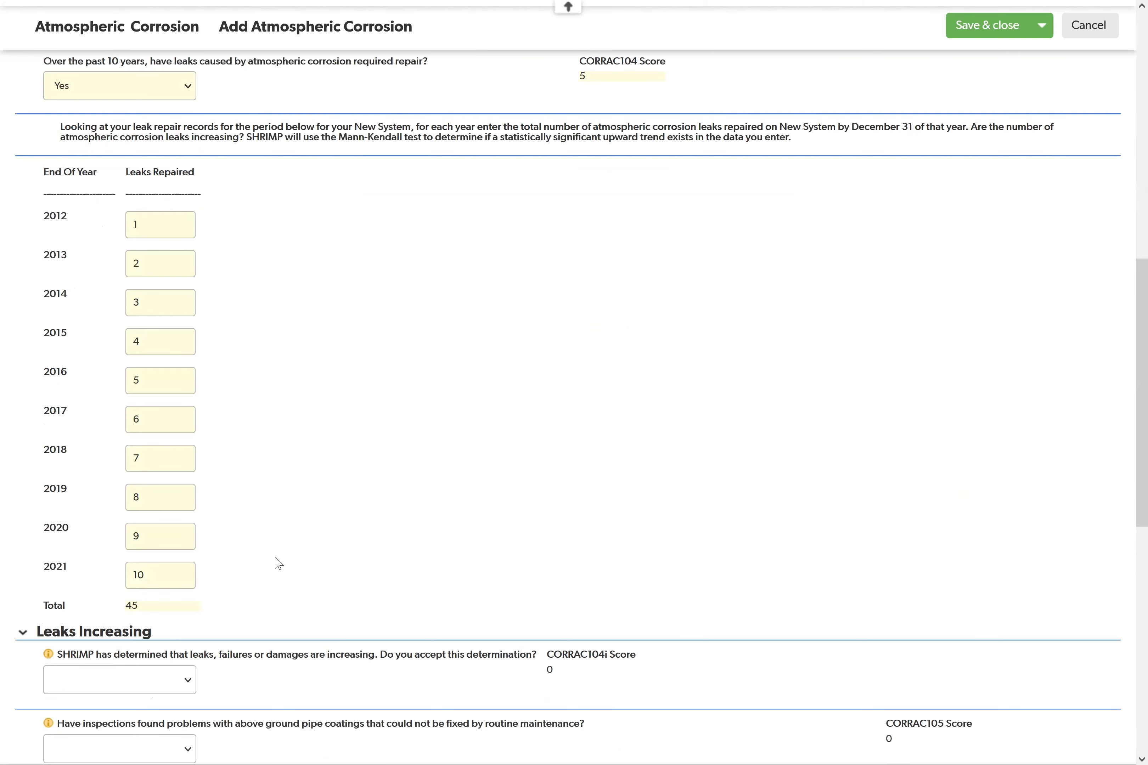
# Step: Accept SHRIMP's determination that leaks, failures or damages are increasing
pyautogui.scroll(-2, 269, 553)
pyautogui.scroll(-2, 257, 549)
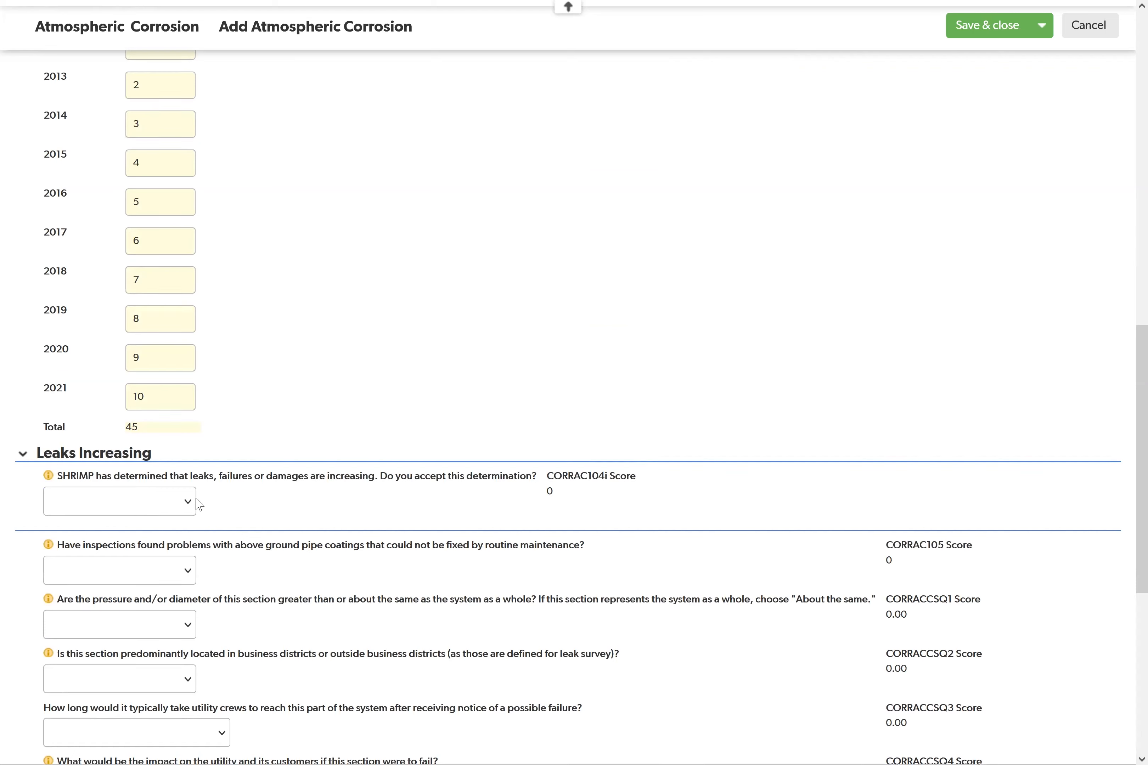
pyautogui.click(139, 503)
pyautogui.click(112, 551)
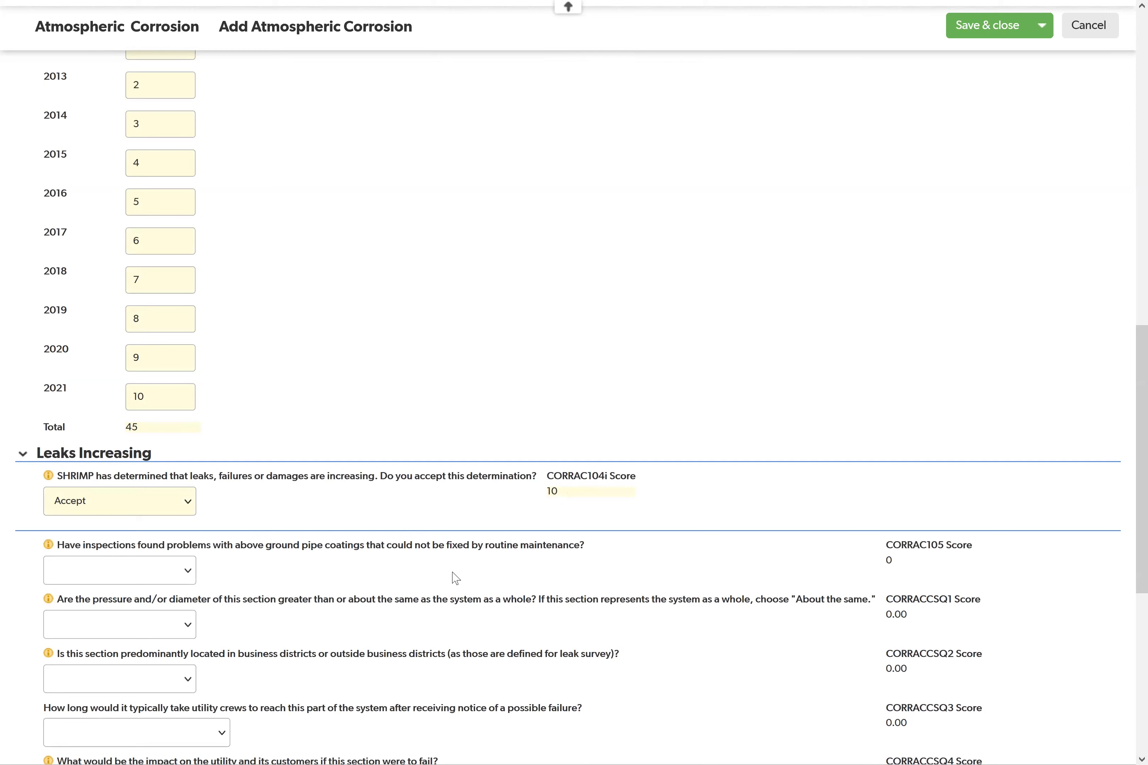
# Step: Answer Yes to unfixable above-ground coating problems and choose Somewhat greater for the section's pressure and/or diameter
pyautogui.scroll(-3, 454, 576)
pyautogui.click(104, 391)
pyautogui.click(99, 438)
pyautogui.click(98, 446)
pyautogui.click(95, 508)
# Step: Set the section's location to Within Business Districts and the crews' response time to Less than one (1) hour
pyautogui.click(96, 503)
pyautogui.click(94, 543)
pyautogui.click(97, 558)
pyautogui.click(99, 598)
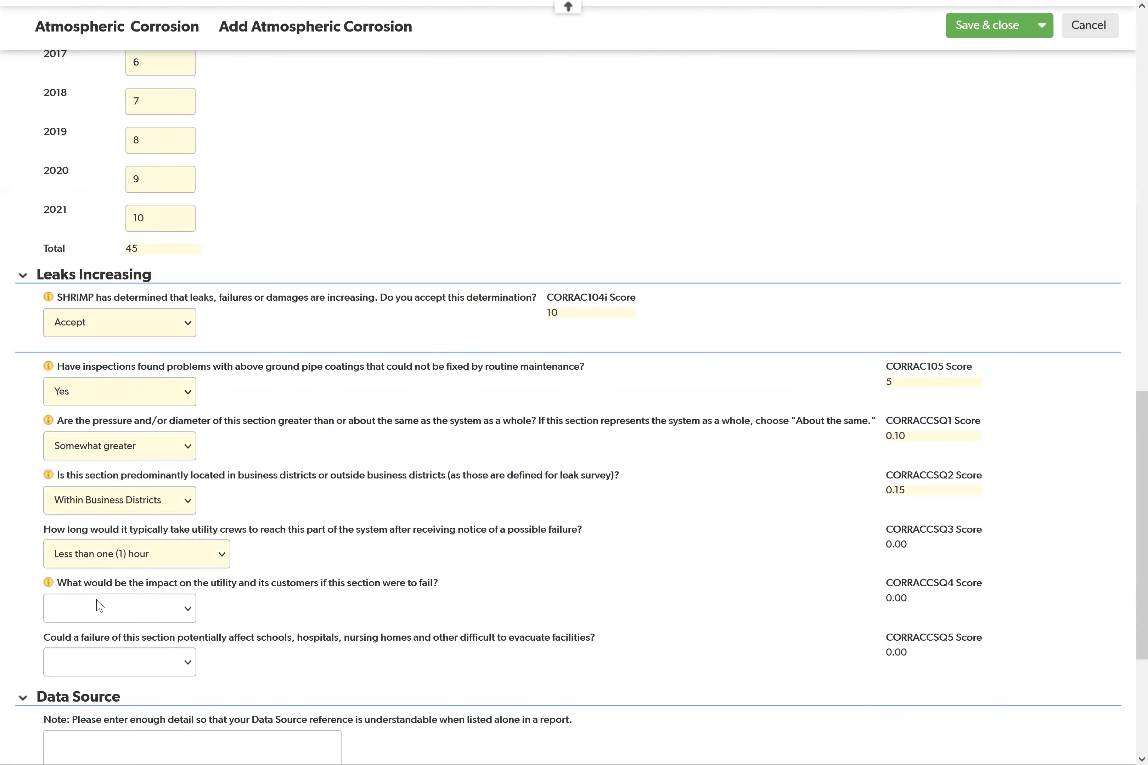
# Step: Rate the impact of a section failure as Low and answer Yes to potentially affecting difficult-to-evacuate facilities
pyautogui.click(102, 609)
pyautogui.click(94, 654)
pyautogui.click(90, 665)
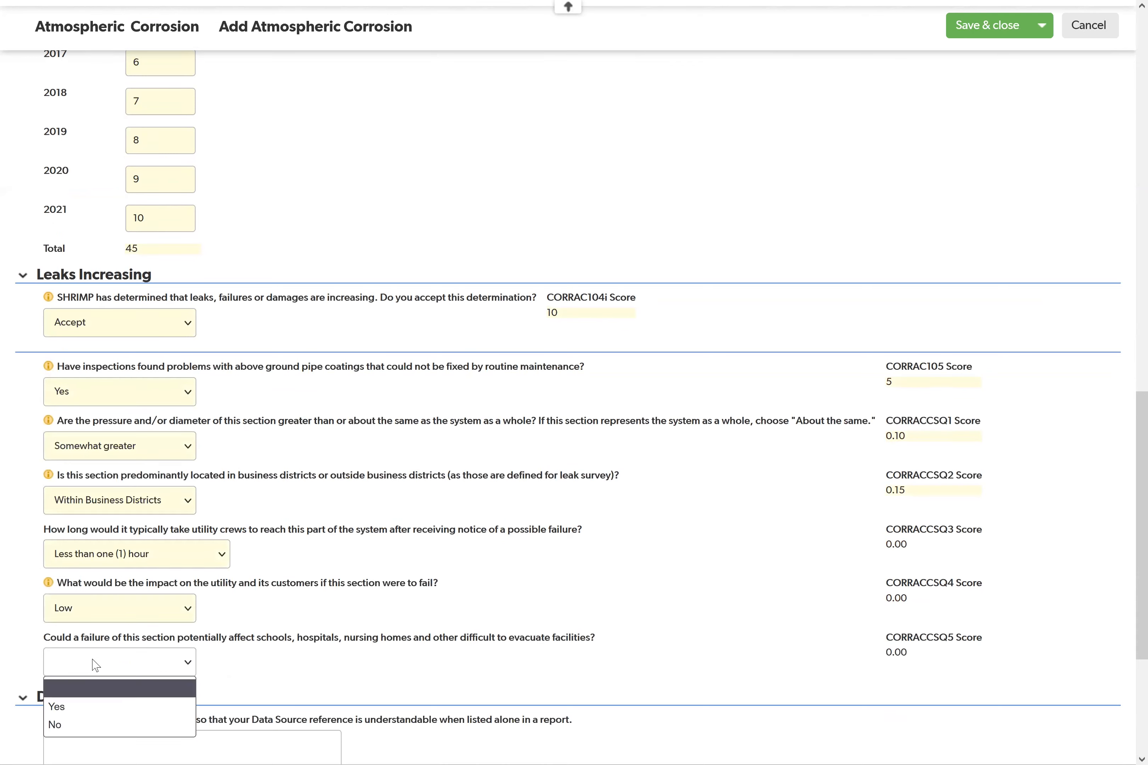
pyautogui.click(94, 713)
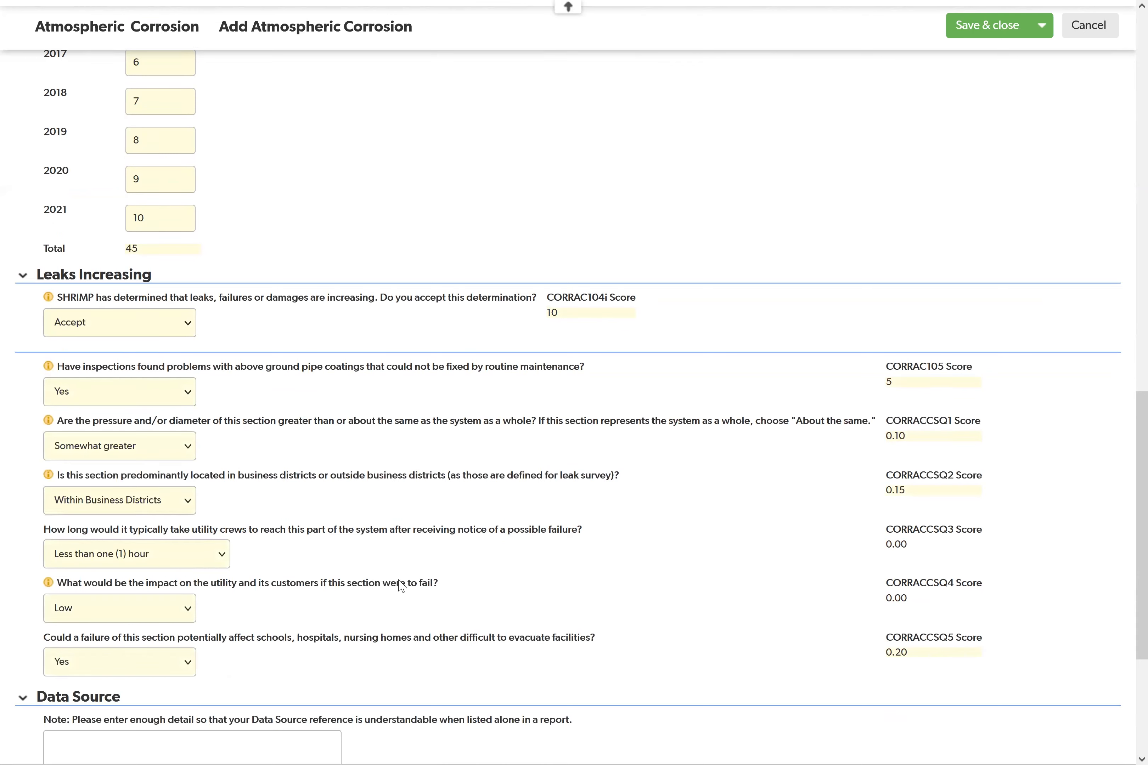
# Step: Enter GIS and O&M as the data sources of the Atmospheric Corrosion interview
pyautogui.scroll(-2, 445, 561)
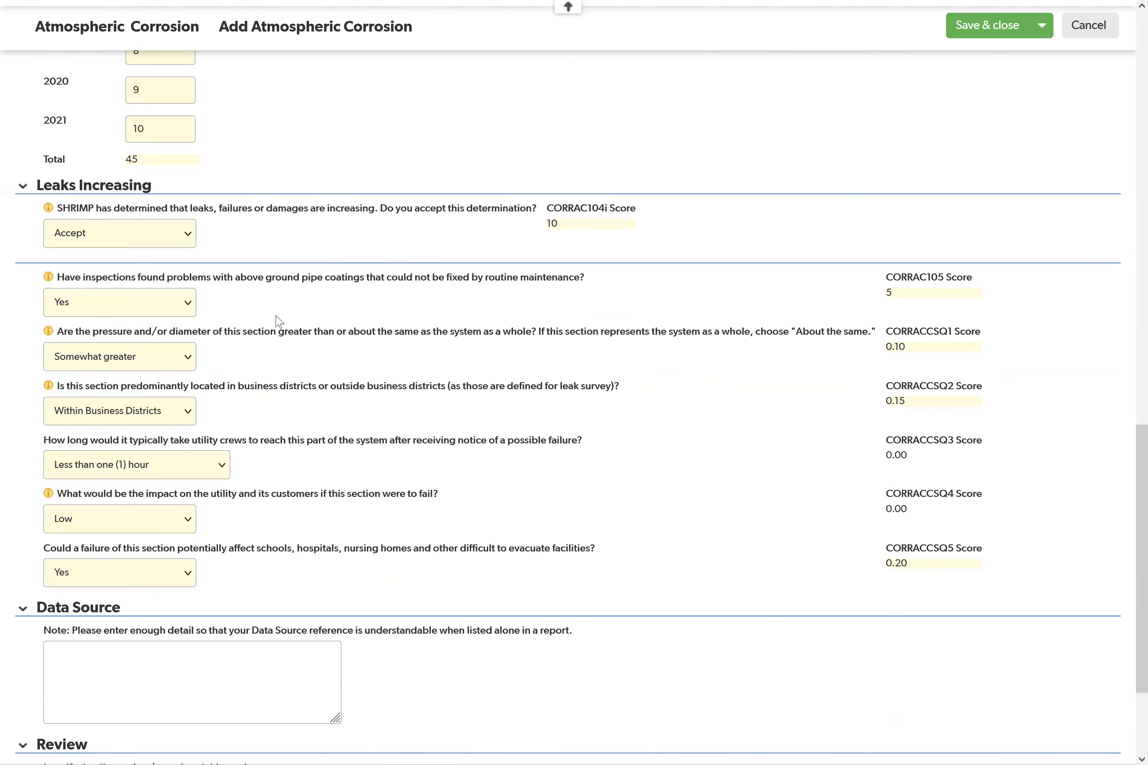
pyautogui.scroll(10, 282, 328)
pyautogui.scroll(10, 295, 366)
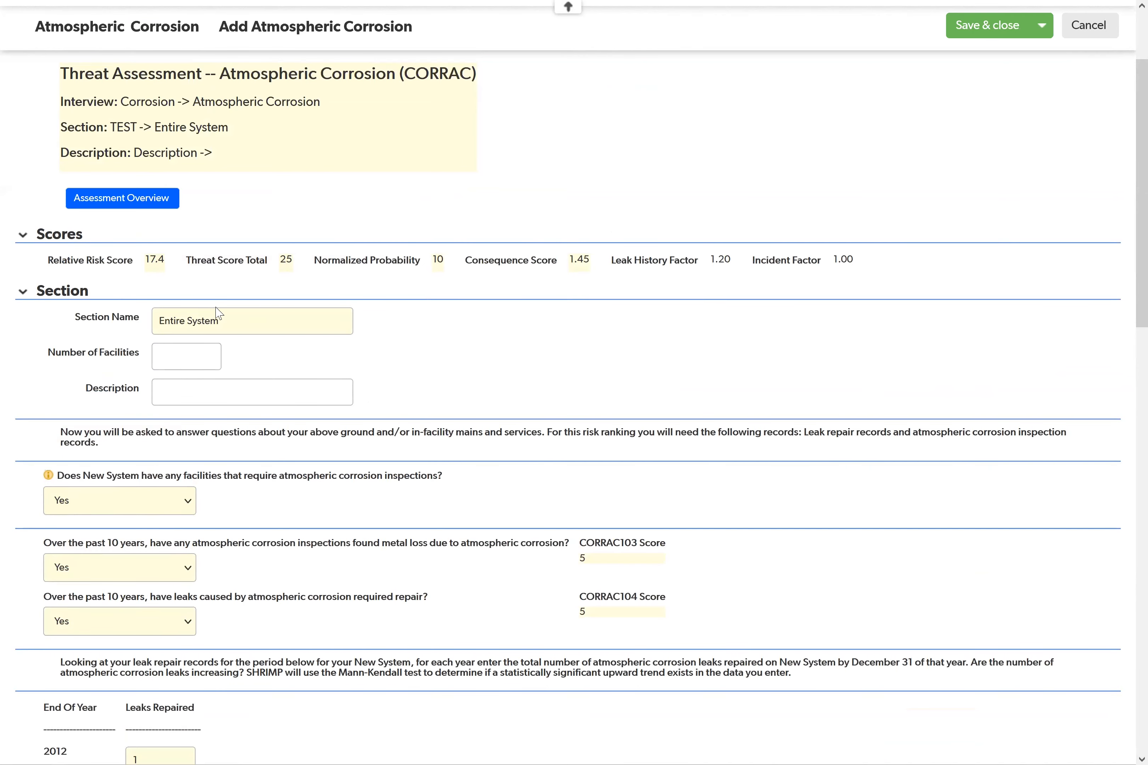
pyautogui.scroll(-12, 333, 413)
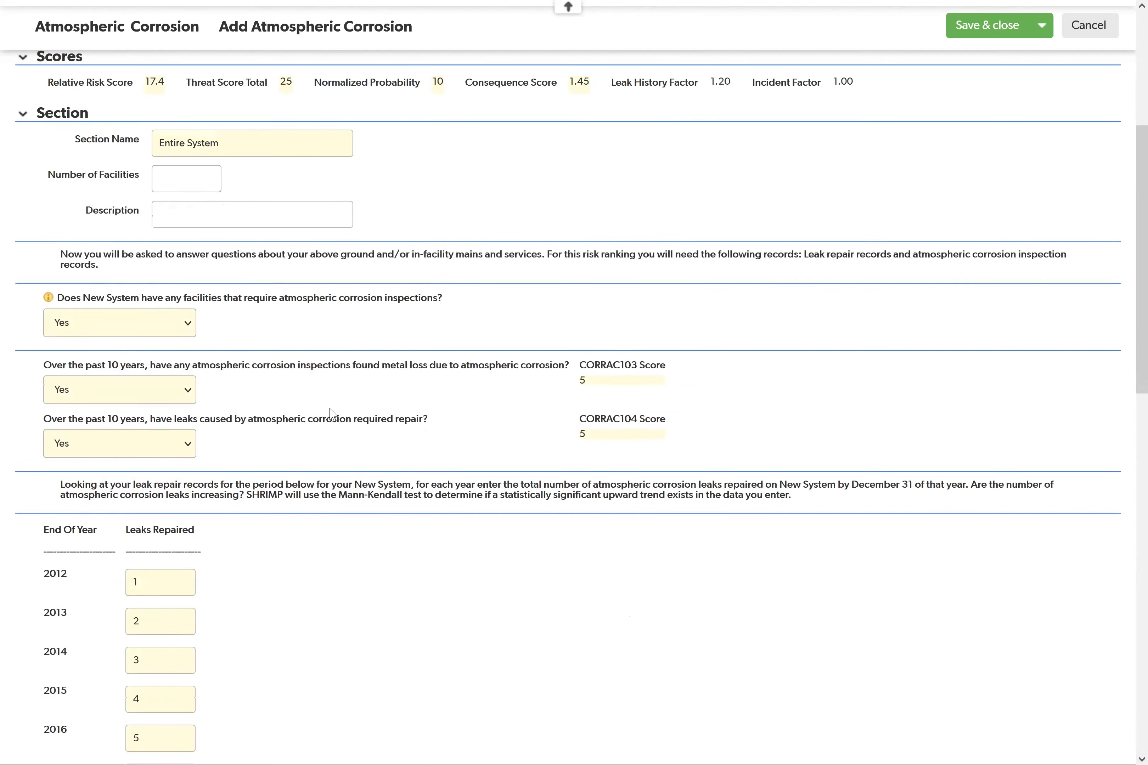
pyautogui.scroll(-8, 331, 411)
pyautogui.click(144, 515)
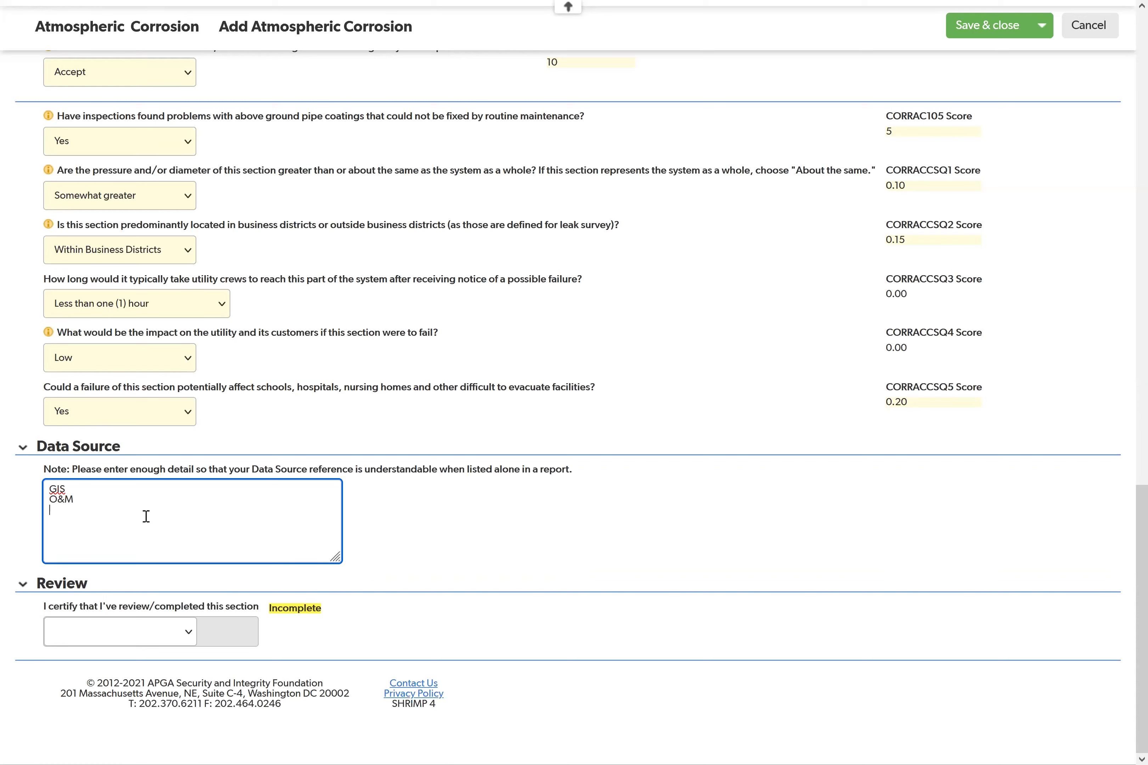
# Step: Certify the interview section's review as Completed and save the Atmospheric Corrosion interview
pyautogui.click(127, 642)
pyautogui.rightClick(8, 576)
pyautogui.click(51, 626)
pyautogui.click(90, 680)
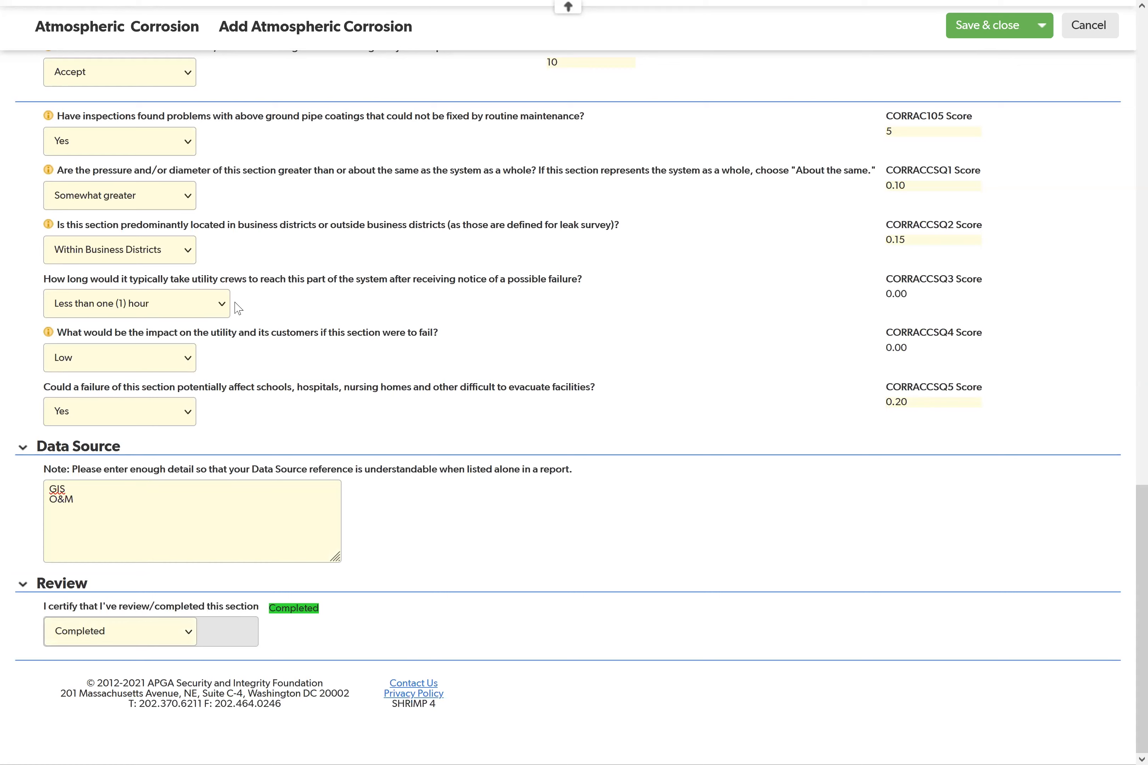
pyautogui.click(971, 35)
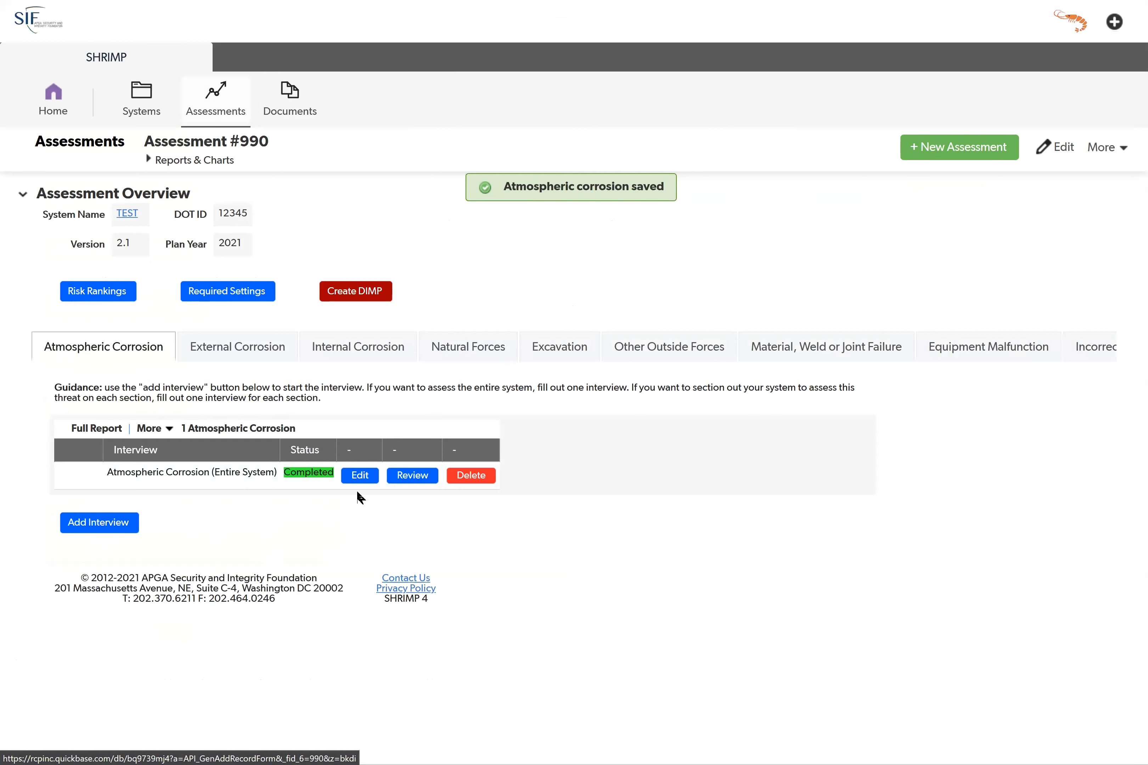
# Step: Edit the saved Atmospheric Corrosion (Entire System) interview to set its number of facilities to 3, and save it
pyautogui.click(369, 477)
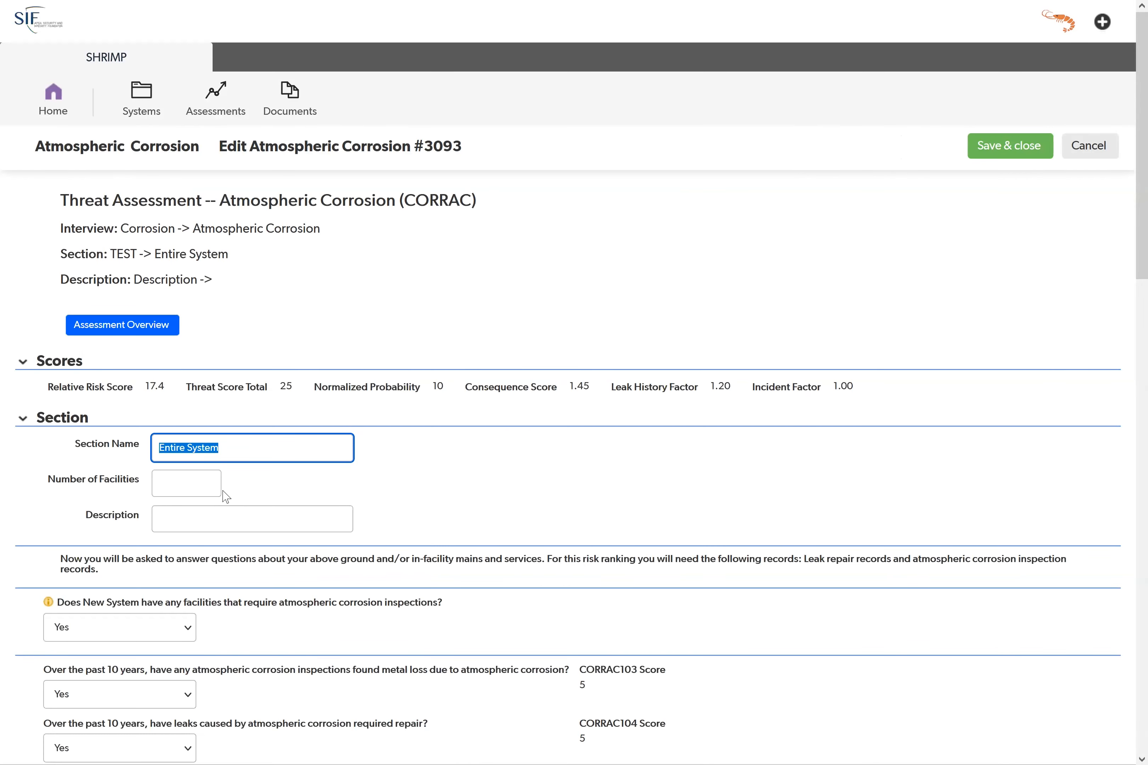
pyautogui.click(221, 487)
pyautogui.write('3')
pyautogui.click(389, 472)
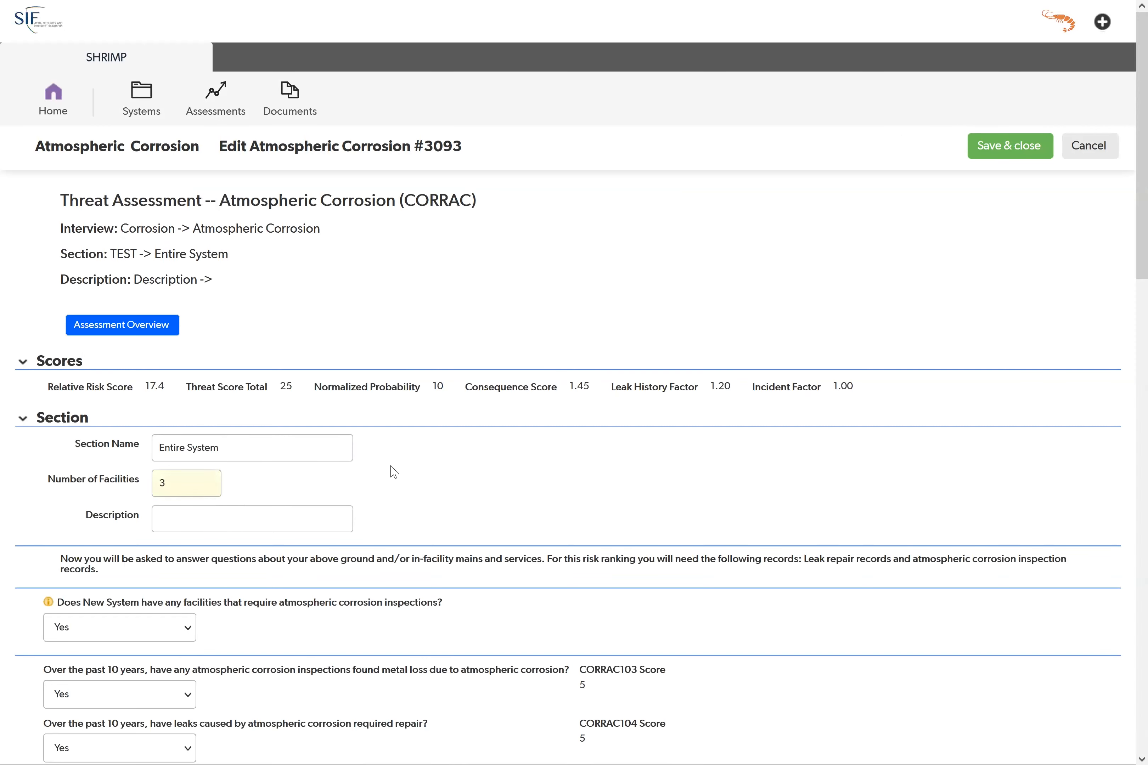
pyautogui.click(1042, 146)
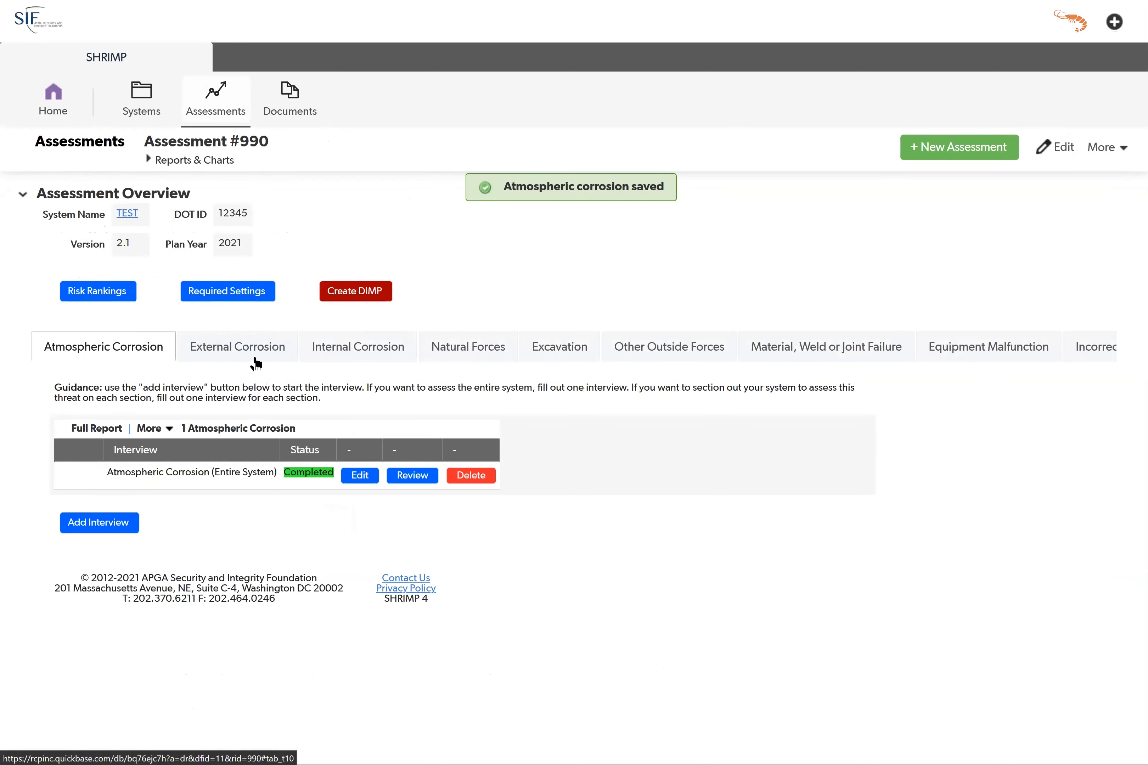
# Step: Review the assessment's risk rankings and their guidance, and open the Atmospheric Corrosion (Entire System) ranking for editing
pyautogui.click(90, 292)
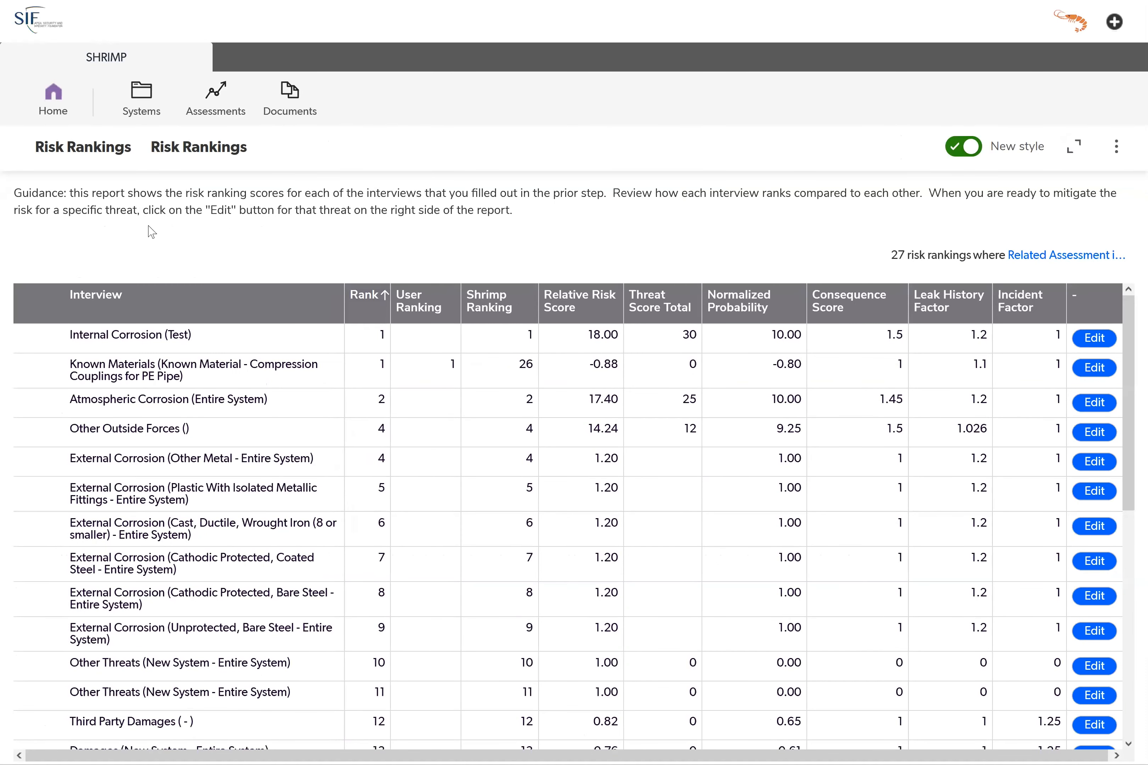
pyautogui.moveTo(39, 194); pyautogui.dragTo(527, 207)
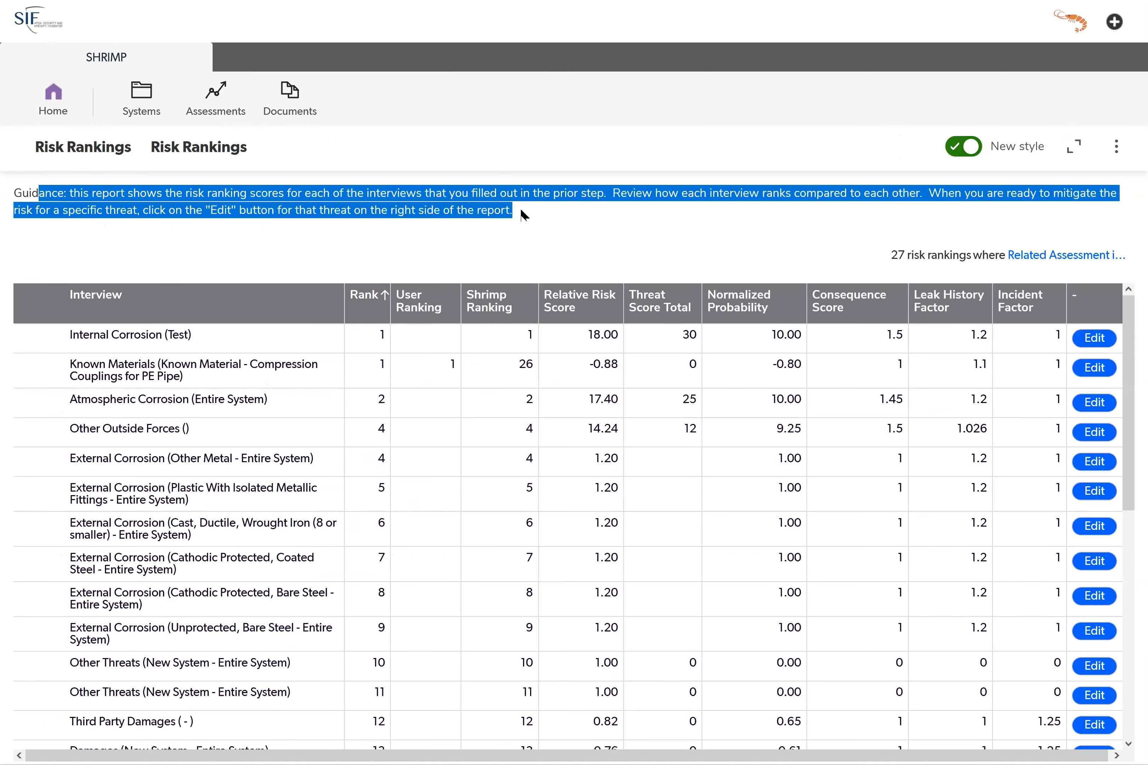
pyautogui.click(228, 217)
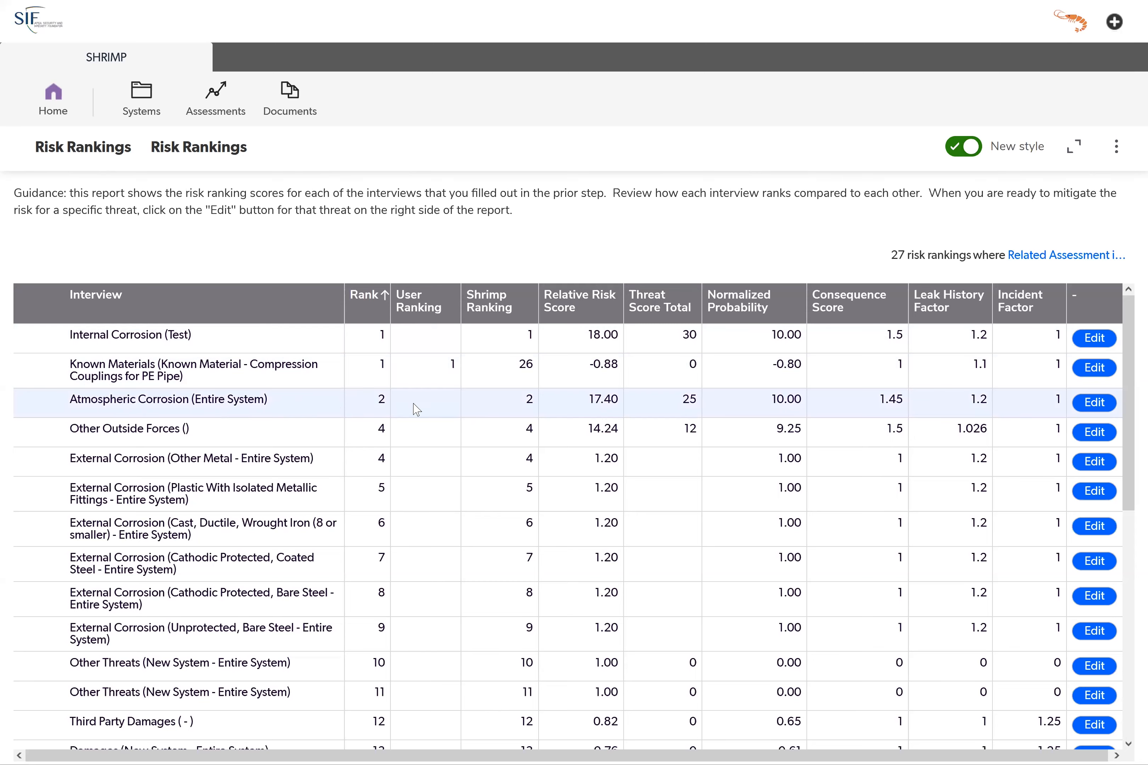
pyautogui.click(1109, 403)
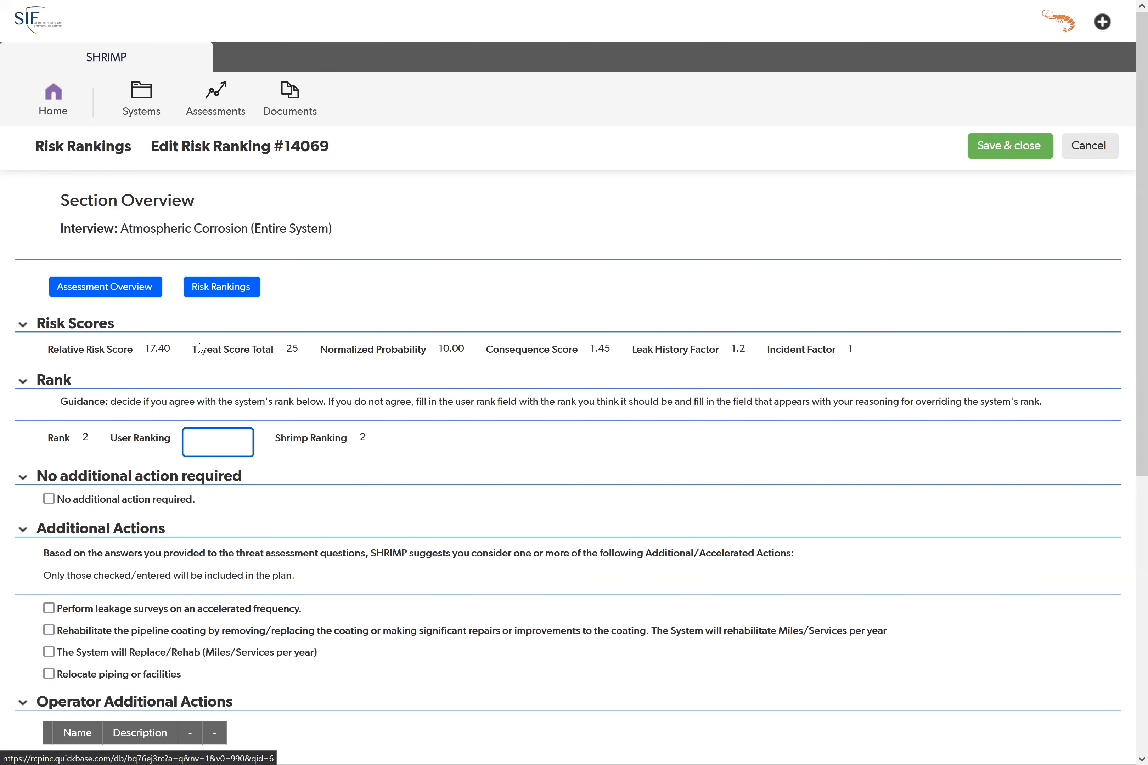
# Step: Try overriding the section's rank with a user ranking of 1, and clear the user ranking again
pyautogui.scroll(-2, 136, 376)
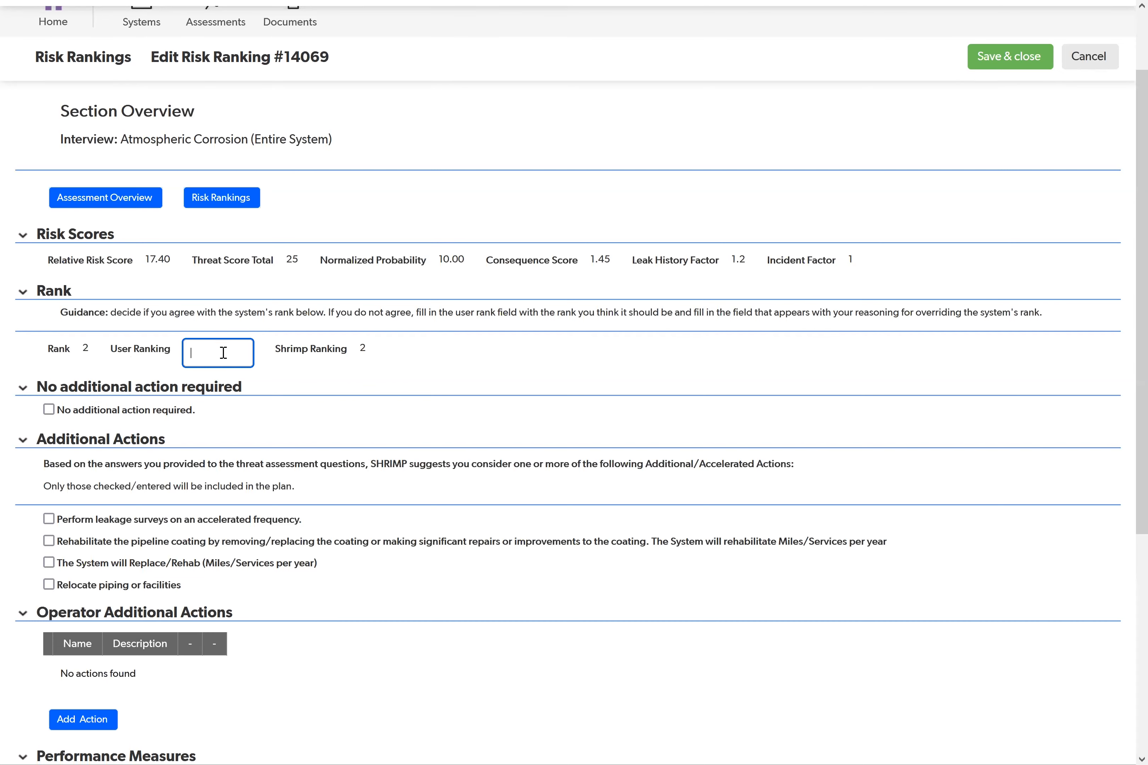
pyautogui.write('1')
pyautogui.click(293, 375)
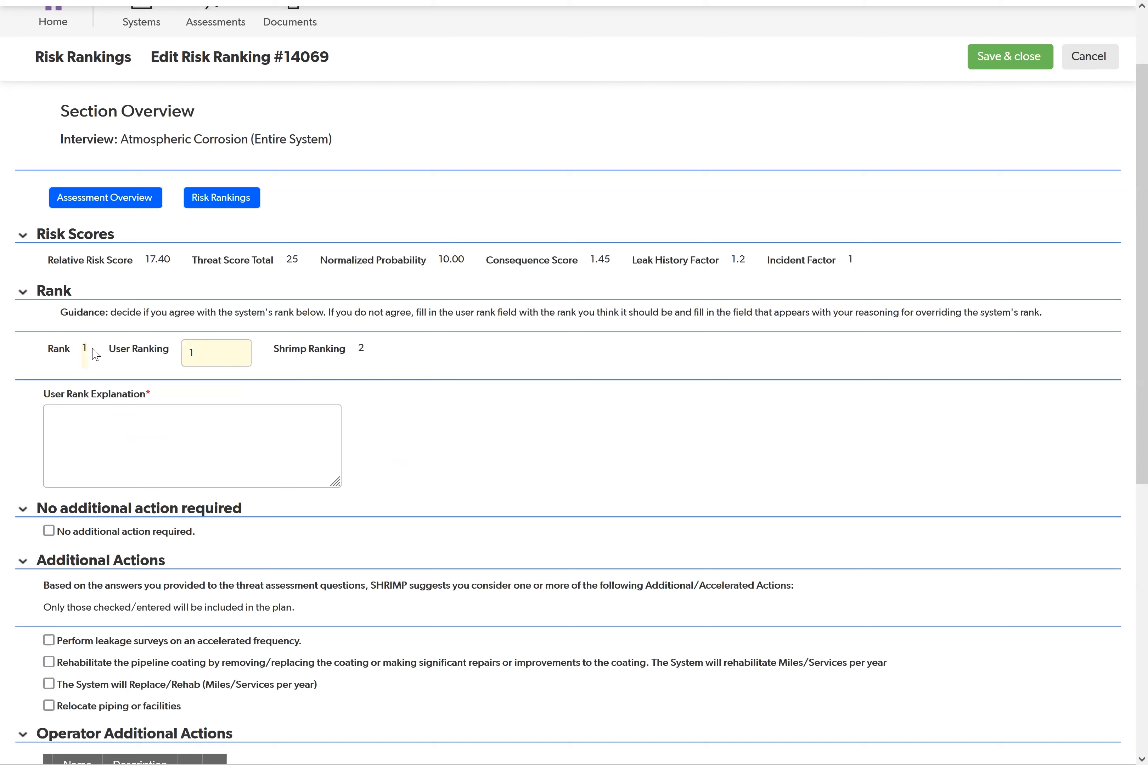
pyautogui.click(140, 459)
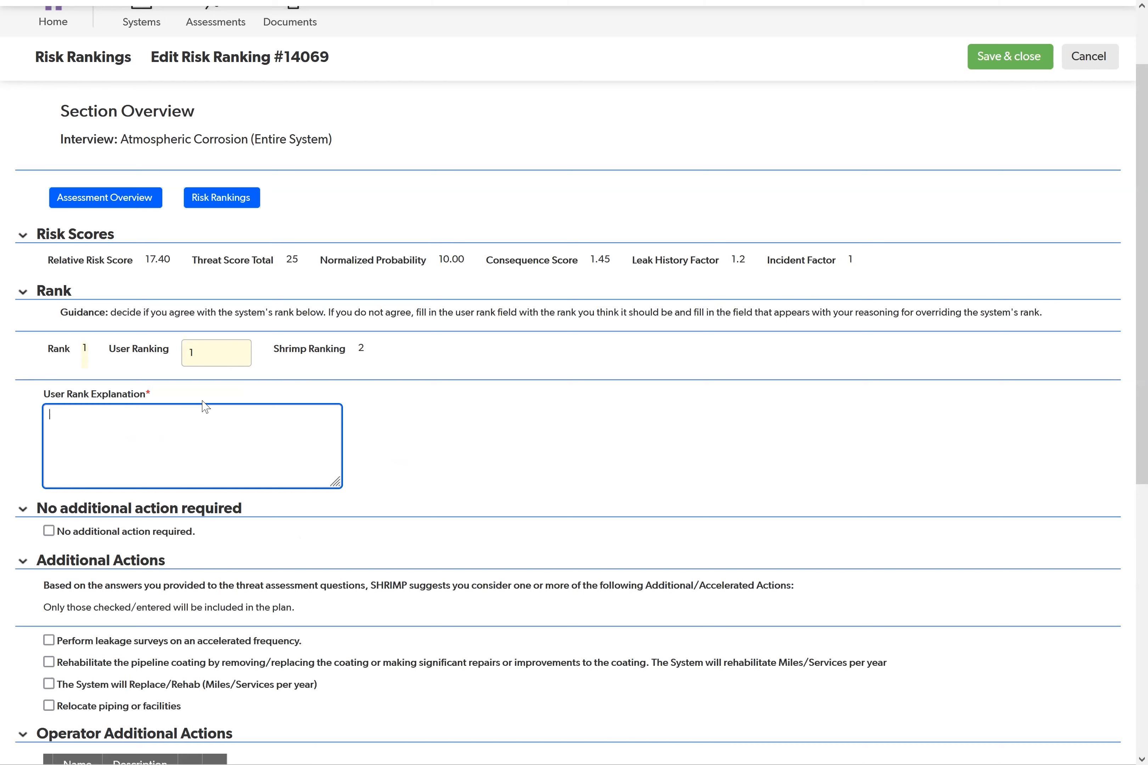
pyautogui.click(201, 364)
pyautogui.press('BackSpace')
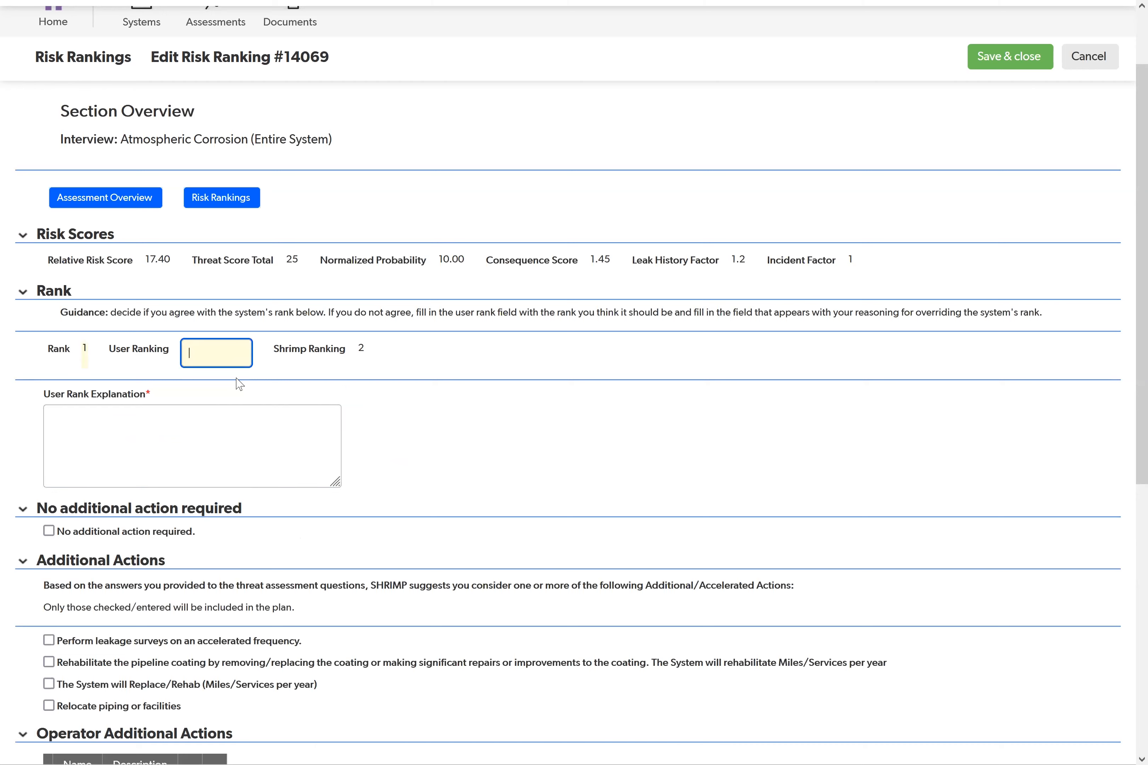
pyautogui.click(425, 431)
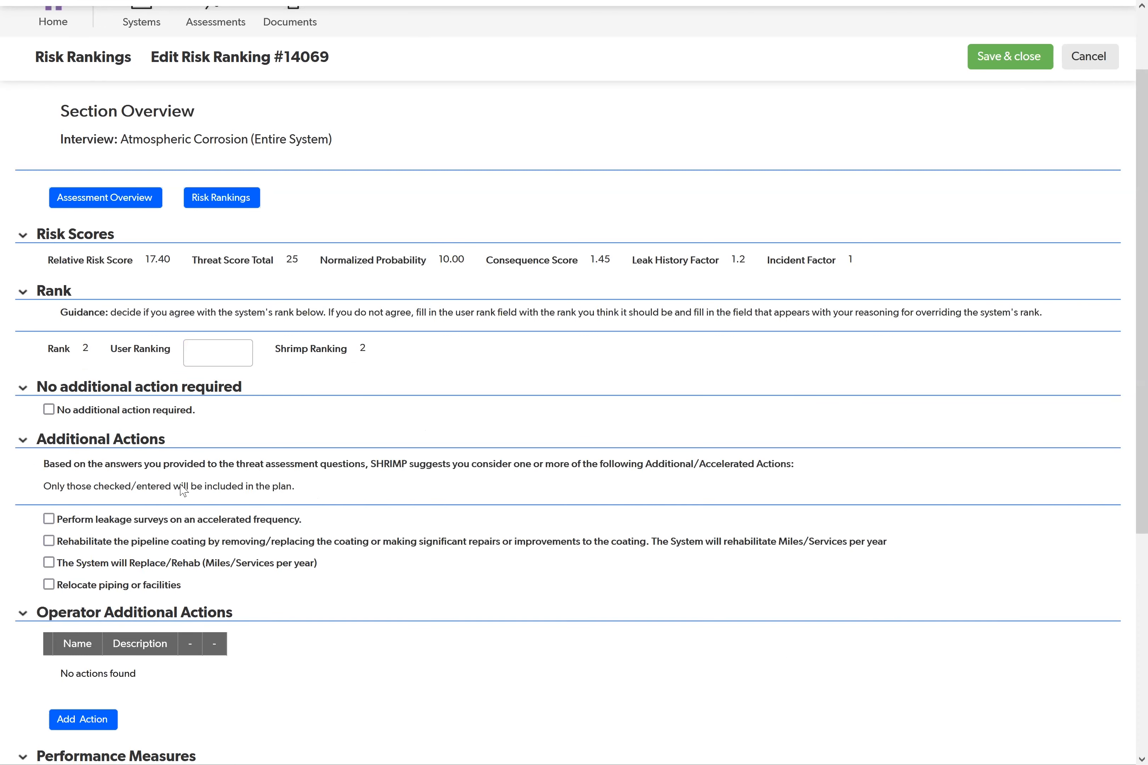
# Step: Try the No additional action required option with its description field, and turn the option off again
pyautogui.scroll(-2, 184, 489)
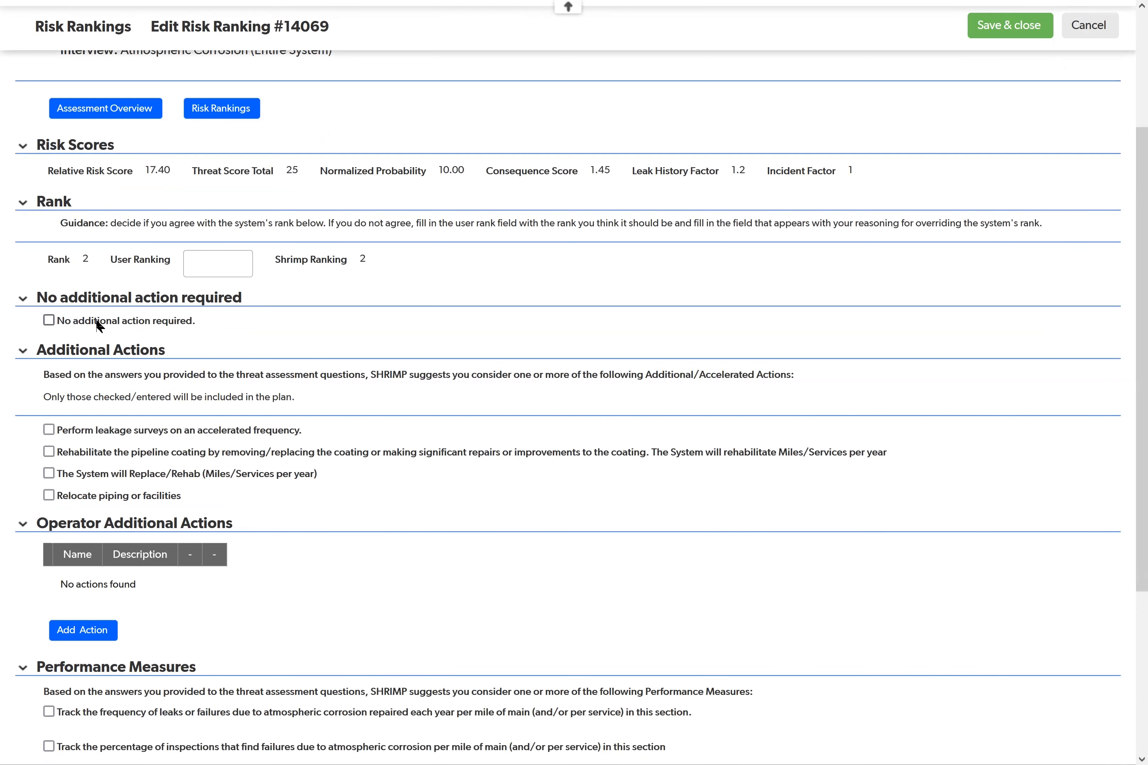
pyautogui.click(48, 321)
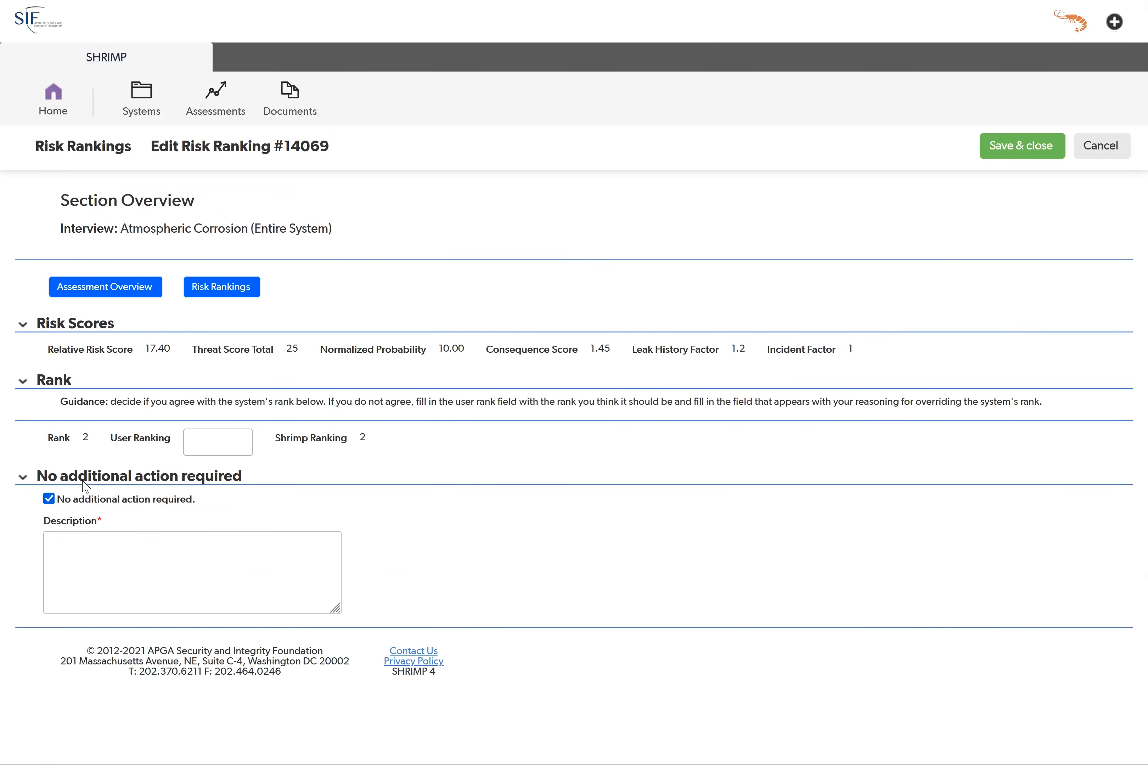
pyautogui.click(98, 574)
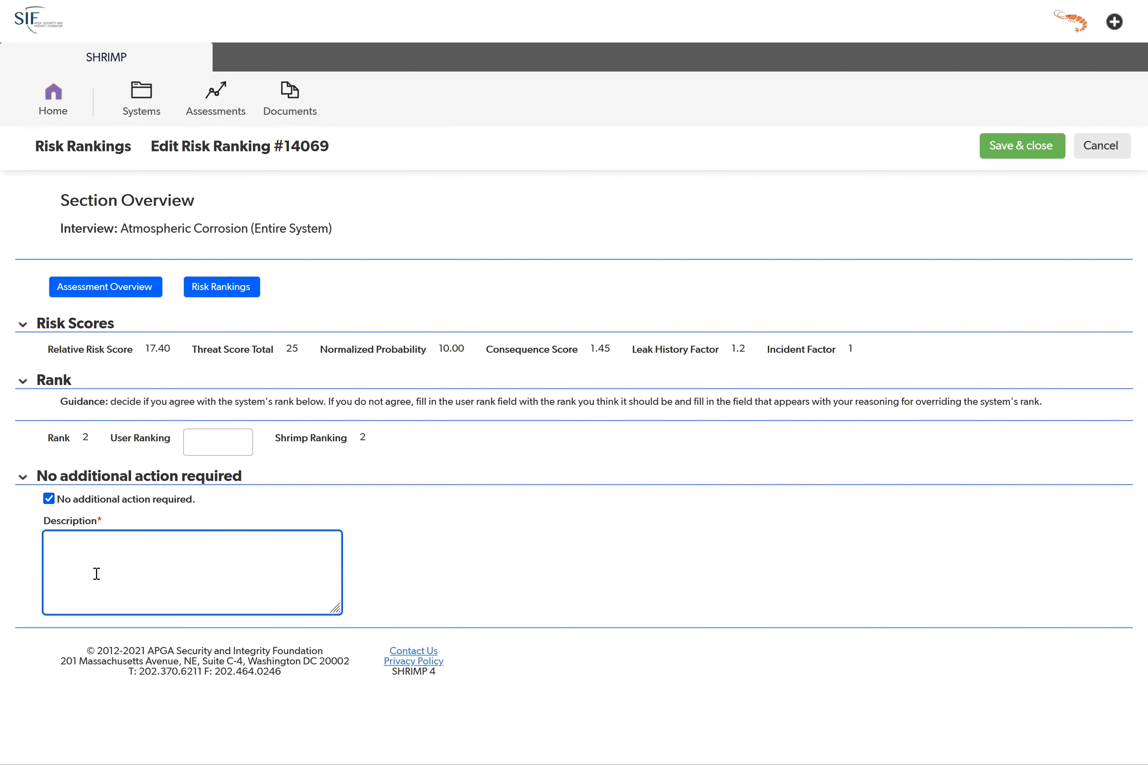
pyautogui.click(49, 499)
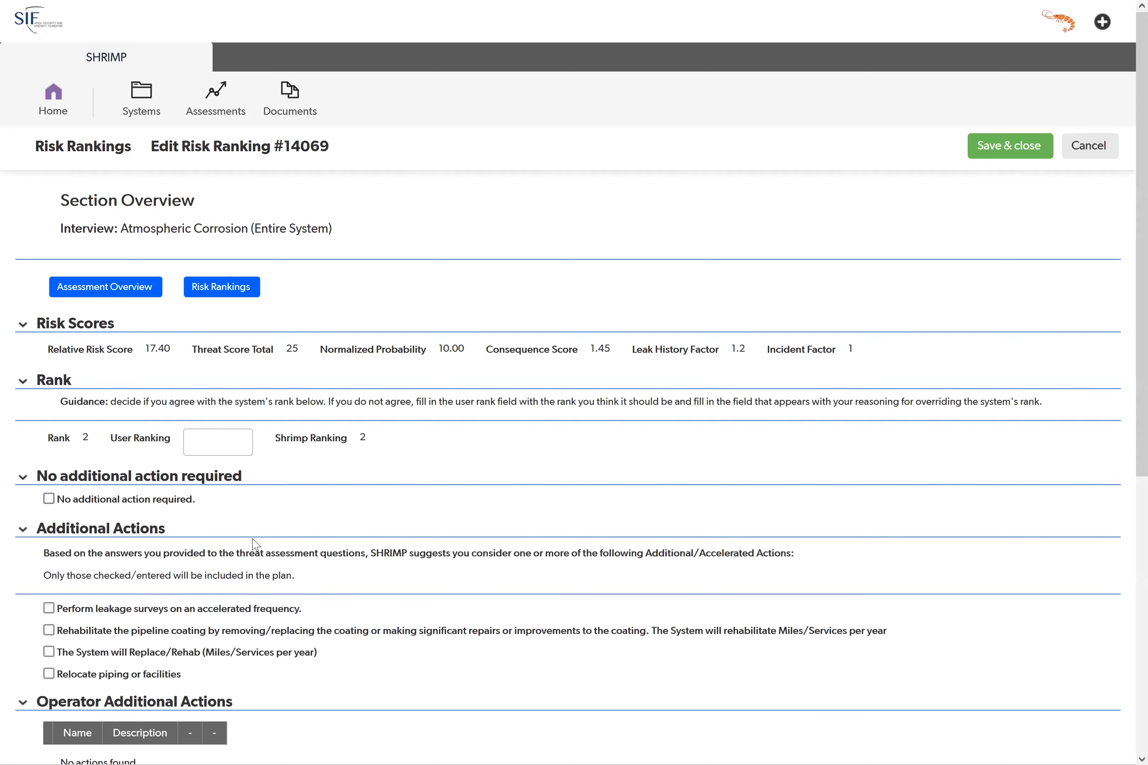
# Step: Include performing leakage surveys on an accelerated frequency as an additional action, with the frequency set to Monthly
pyautogui.scroll(-5, 223, 547)
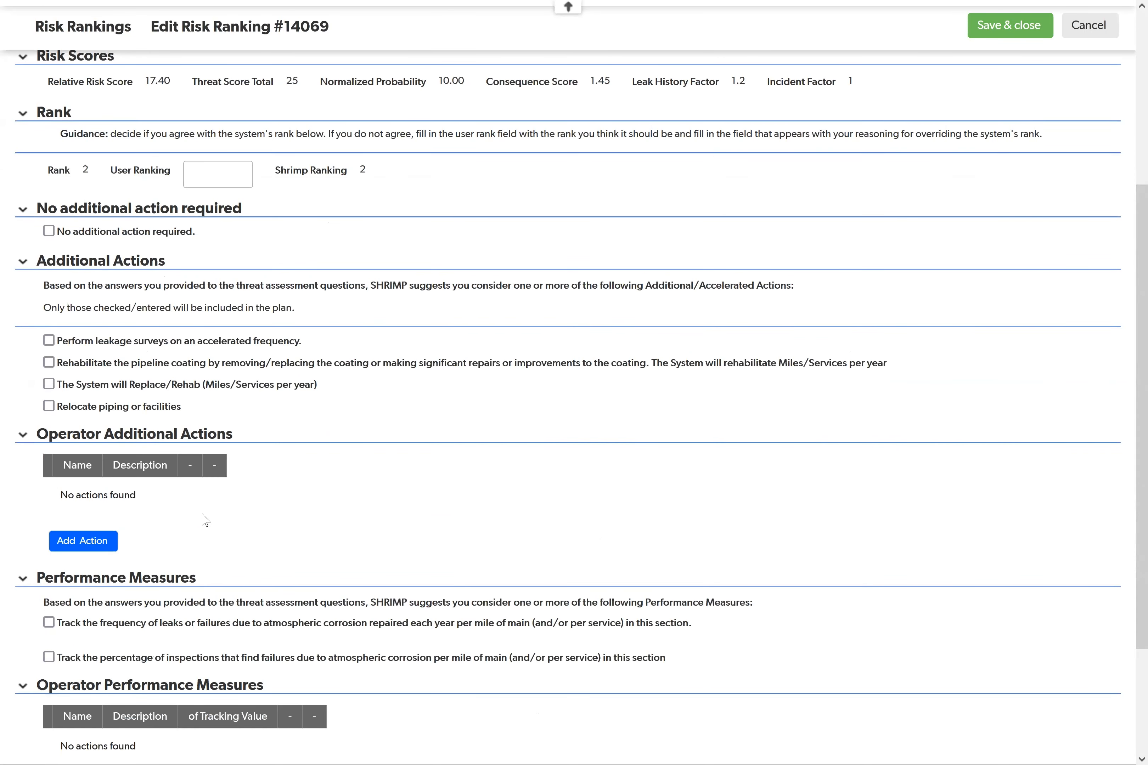
pyautogui.scroll(-2, 203, 515)
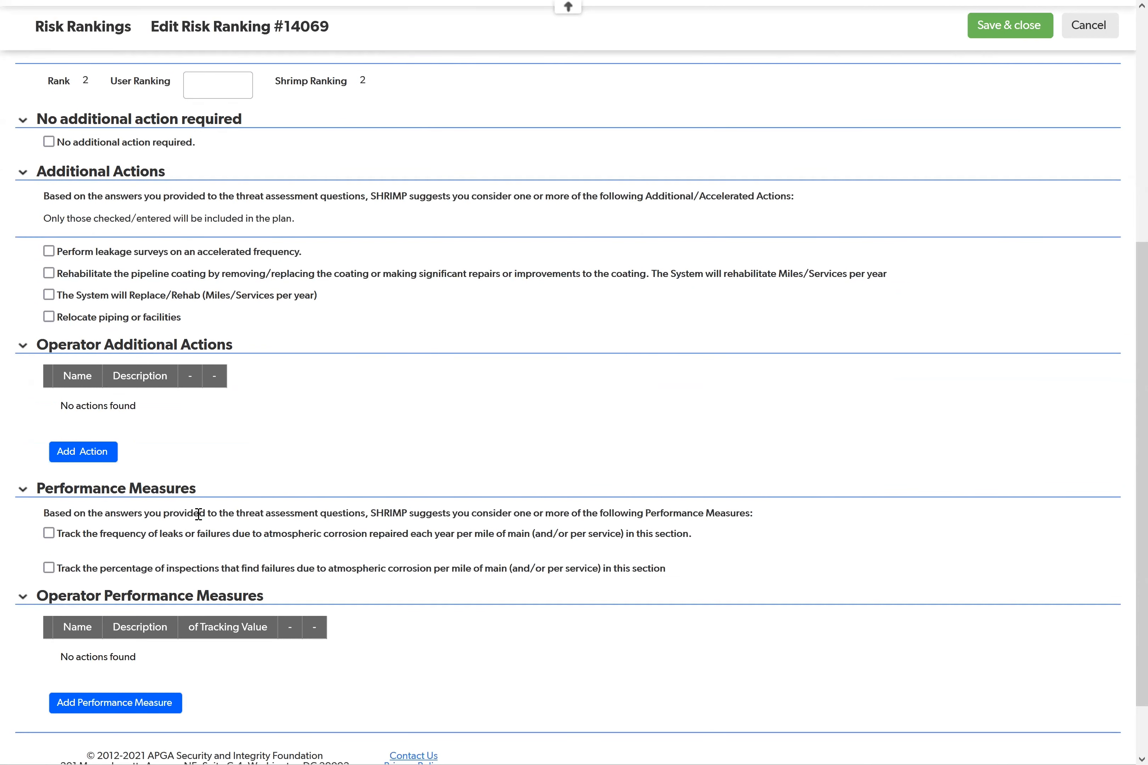
pyautogui.click(49, 252)
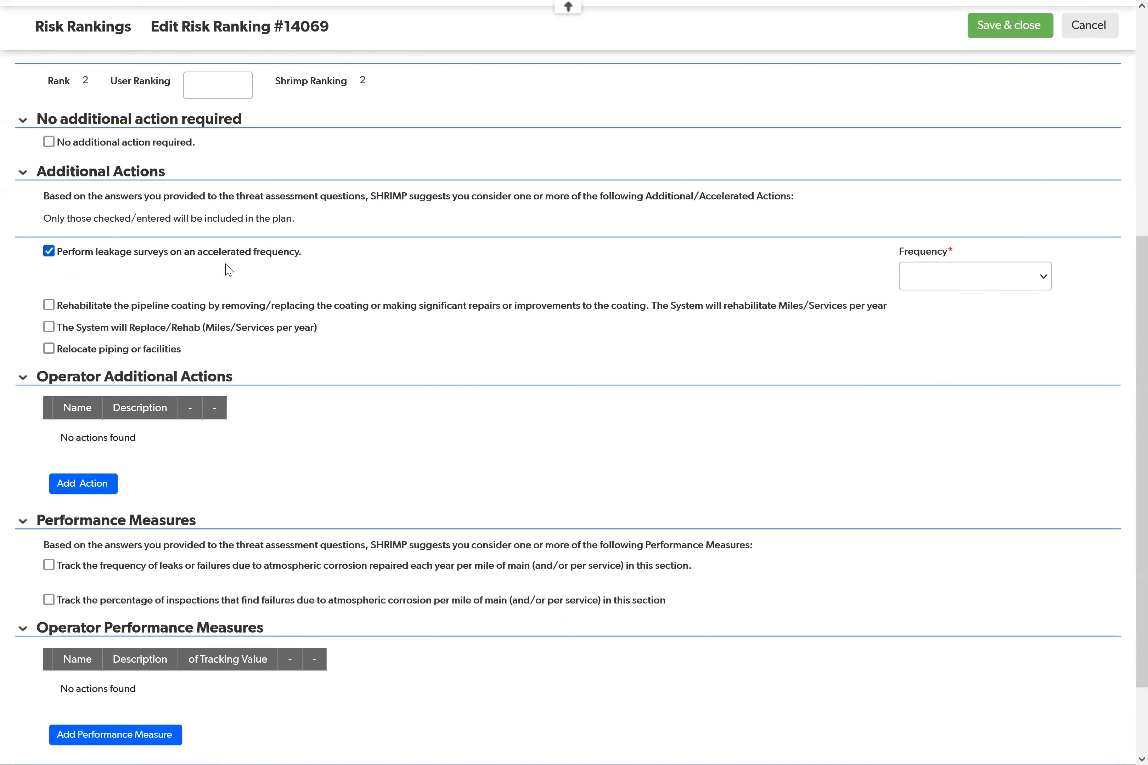
pyautogui.click(953, 287)
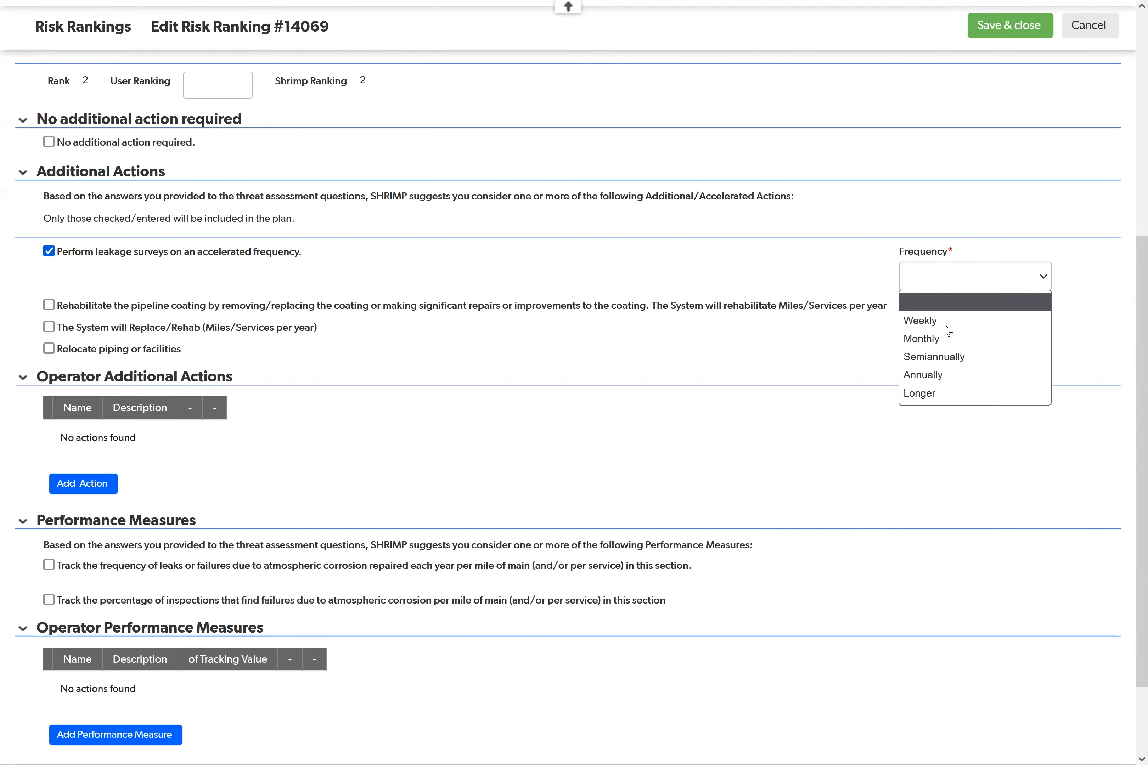
pyautogui.click(948, 321)
pyautogui.click(938, 281)
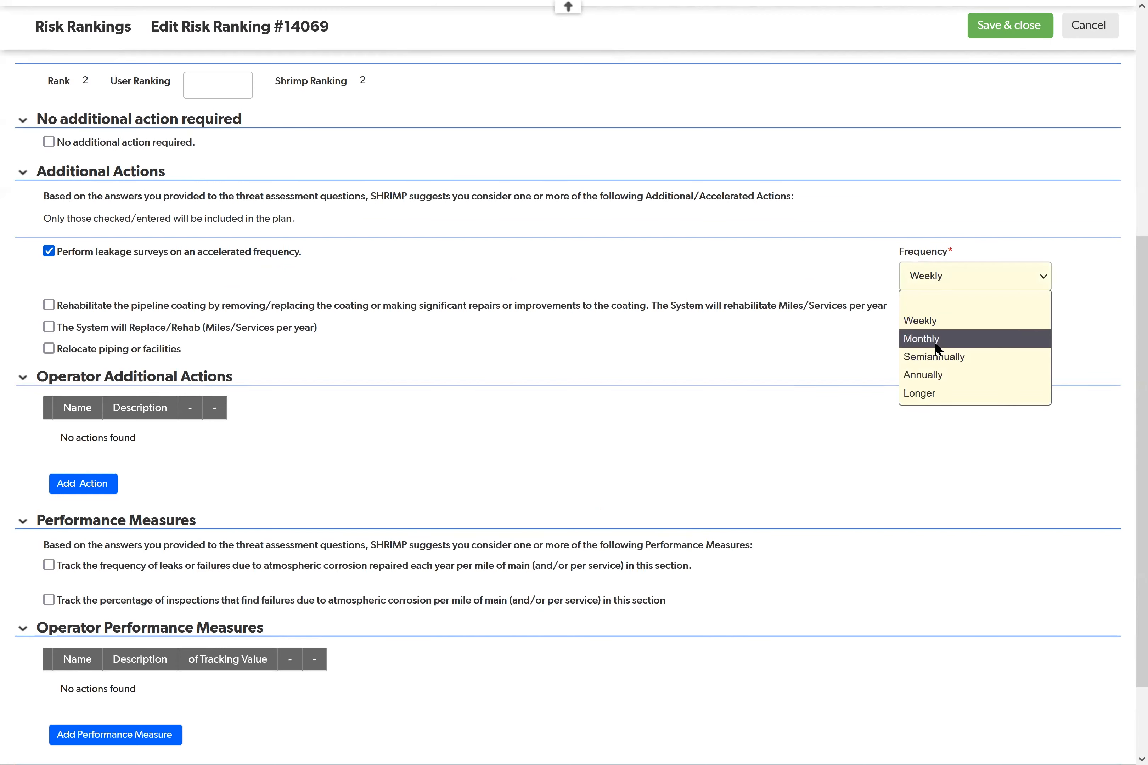
pyautogui.click(937, 341)
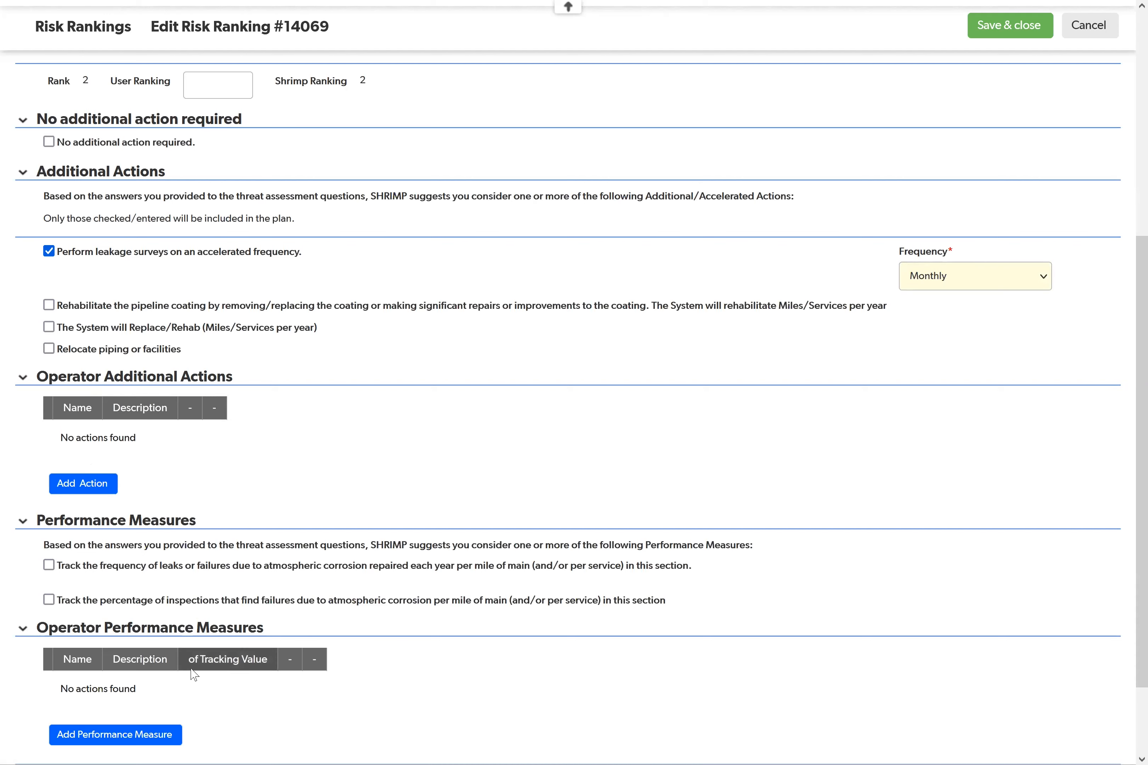
# Step: Try to add an operator additional action with the name test and the description test, and discard the new action
pyautogui.click(92, 486)
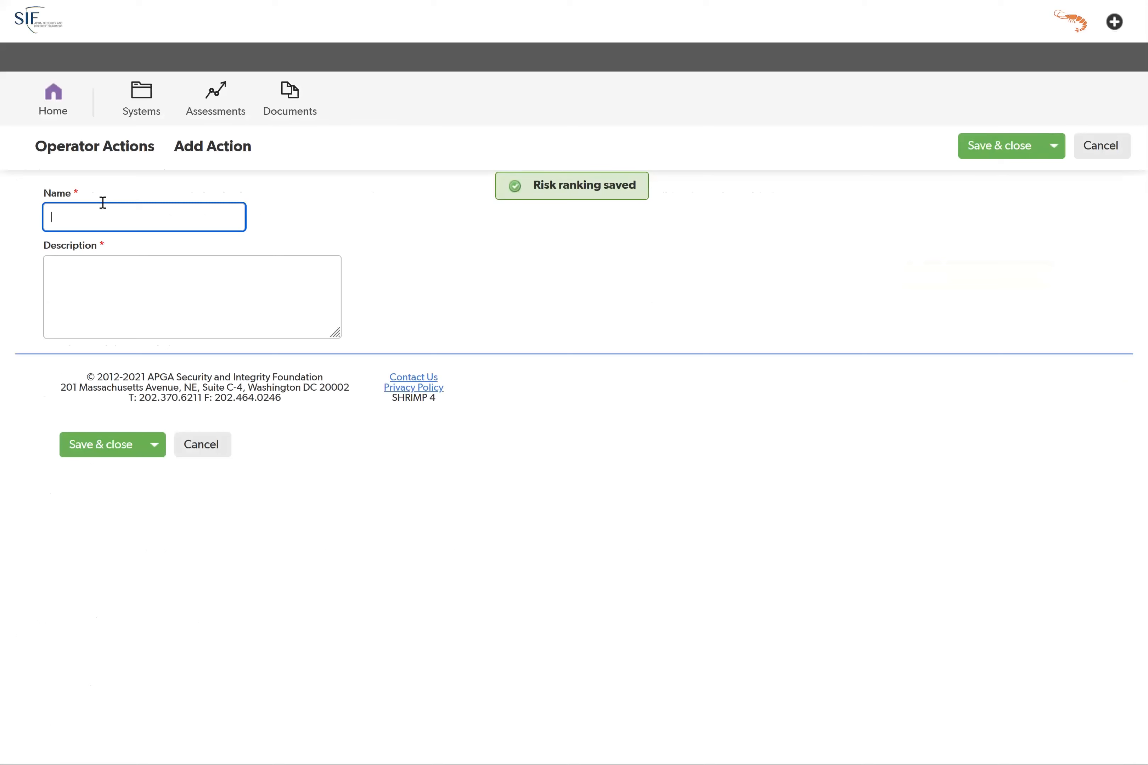
pyautogui.click(112, 276)
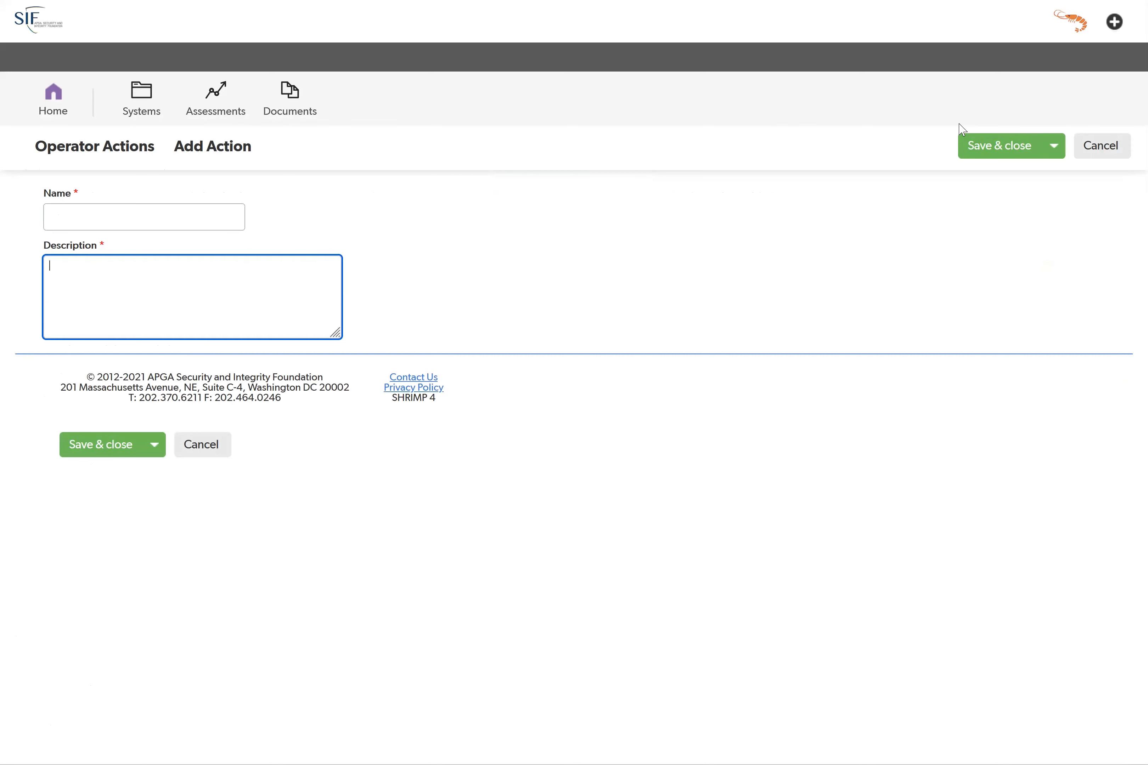
pyautogui.click(74, 217)
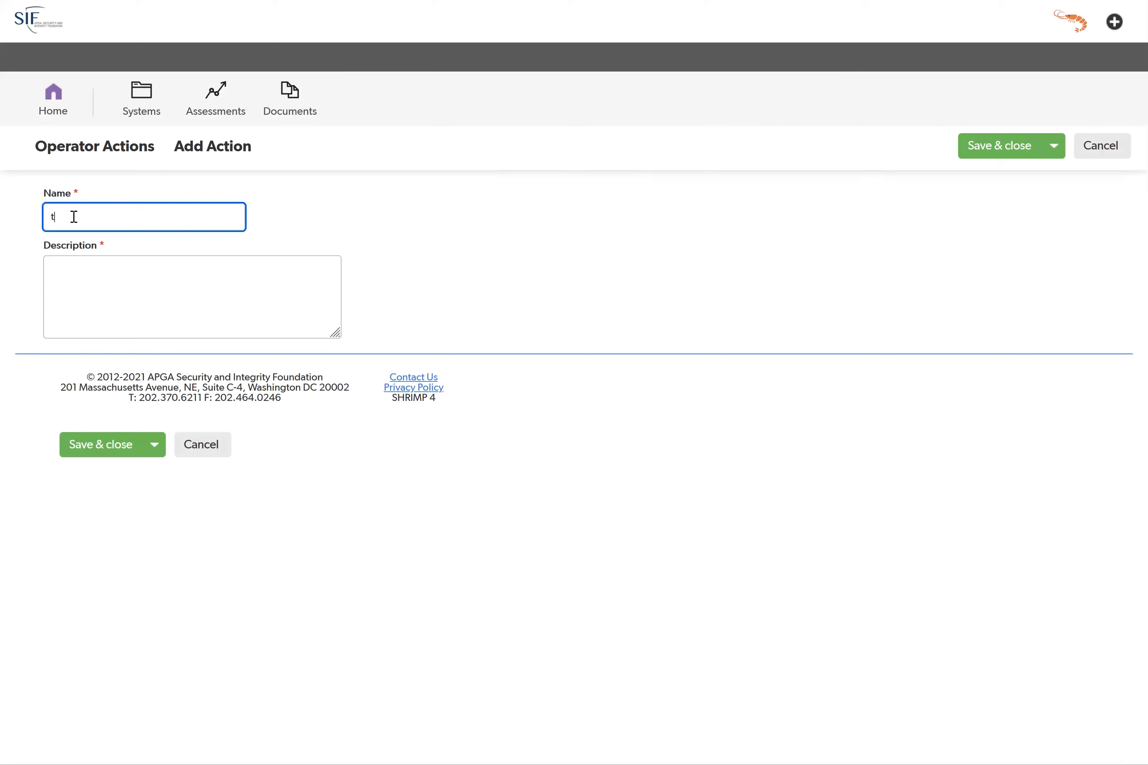
pyautogui.click(159, 299)
pyautogui.write('test')
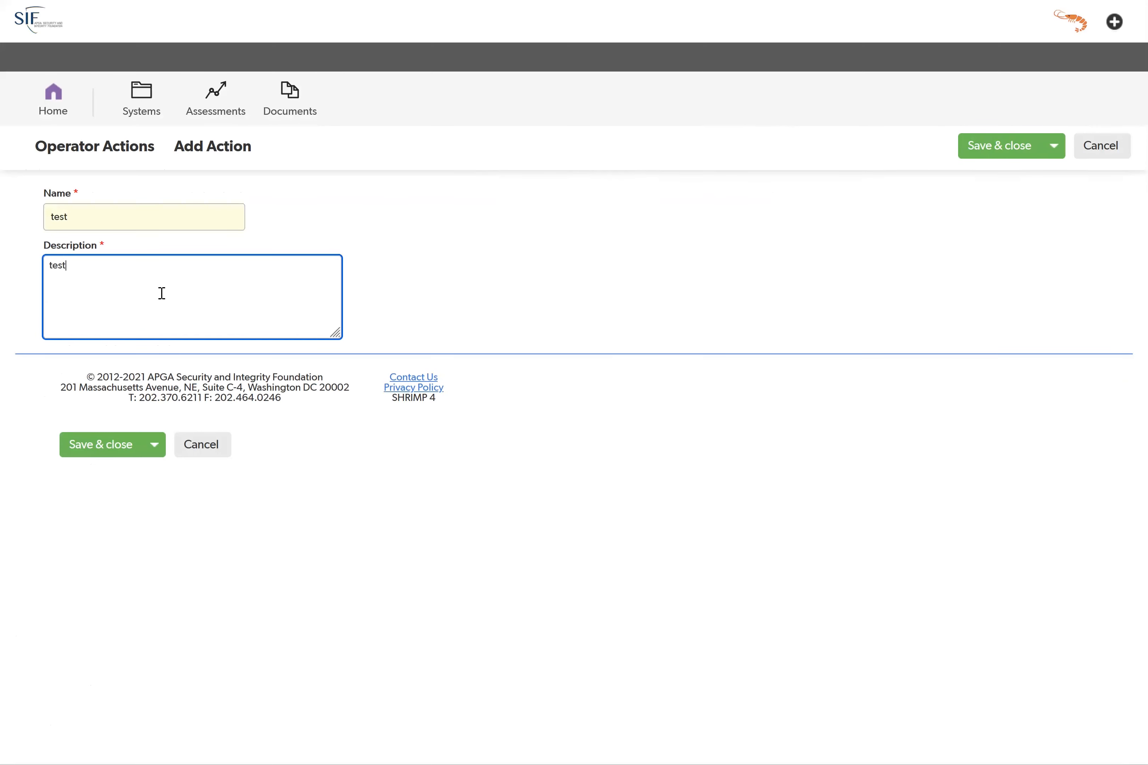
pyautogui.click(997, 147)
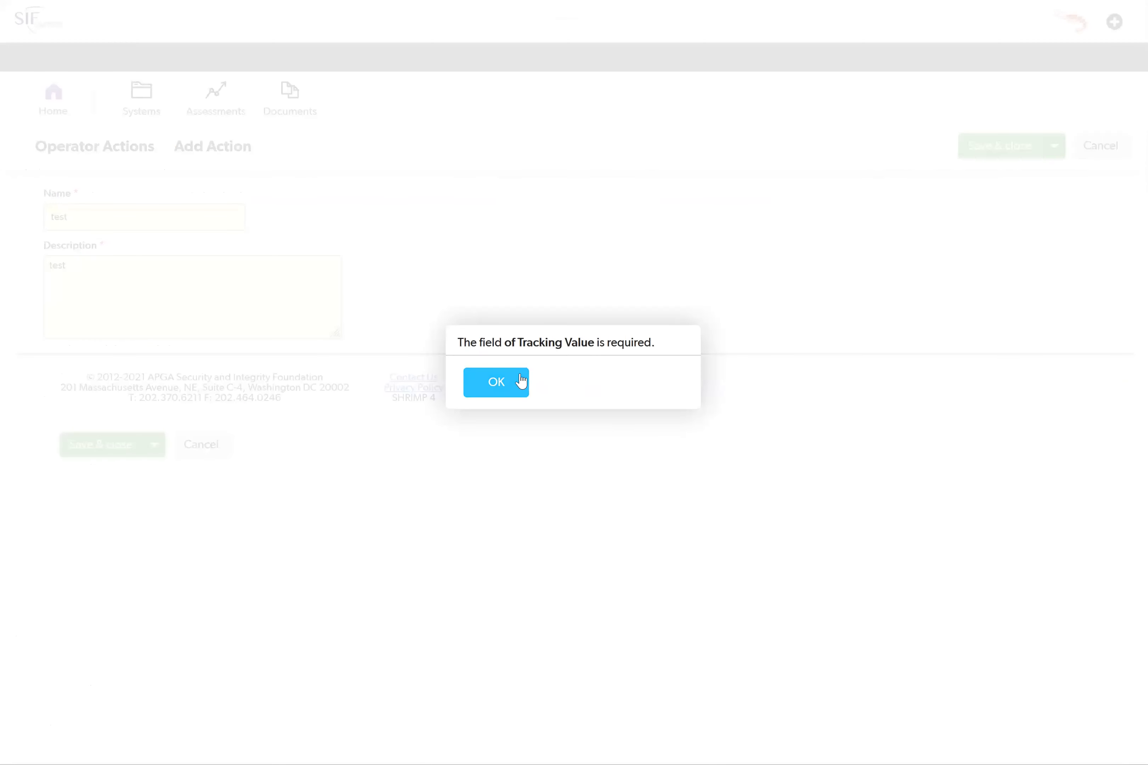
pyautogui.click(518, 386)
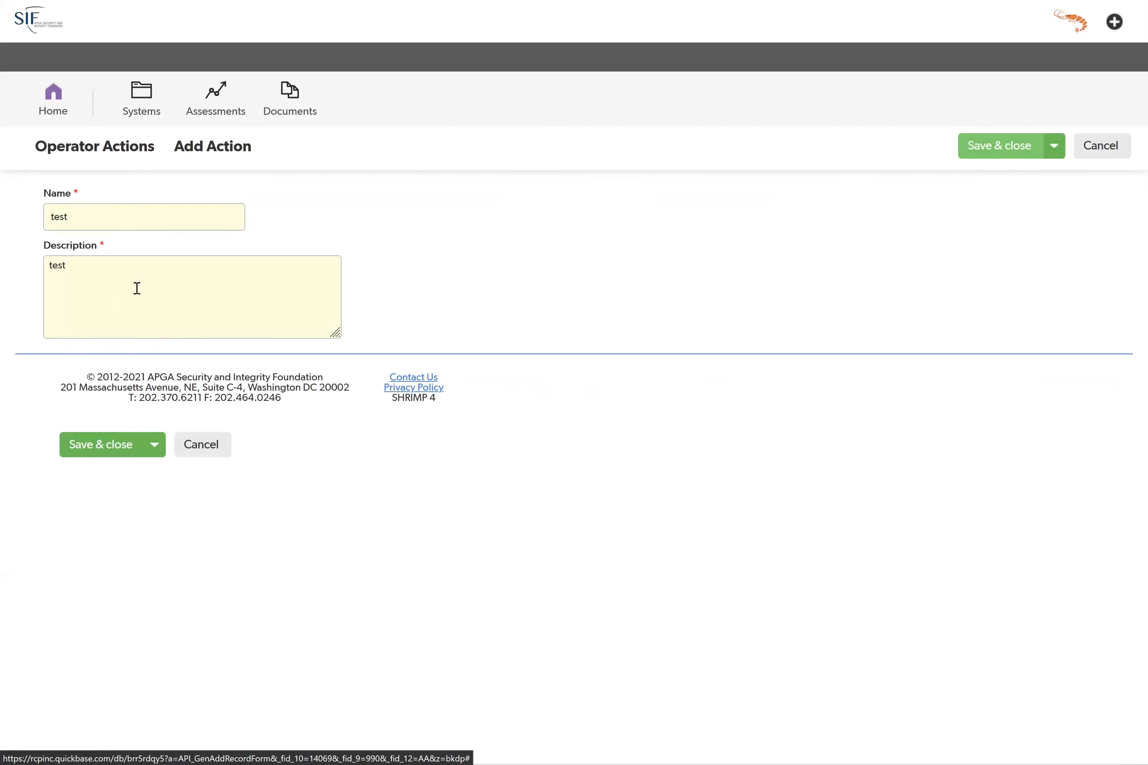
pyautogui.click(196, 446)
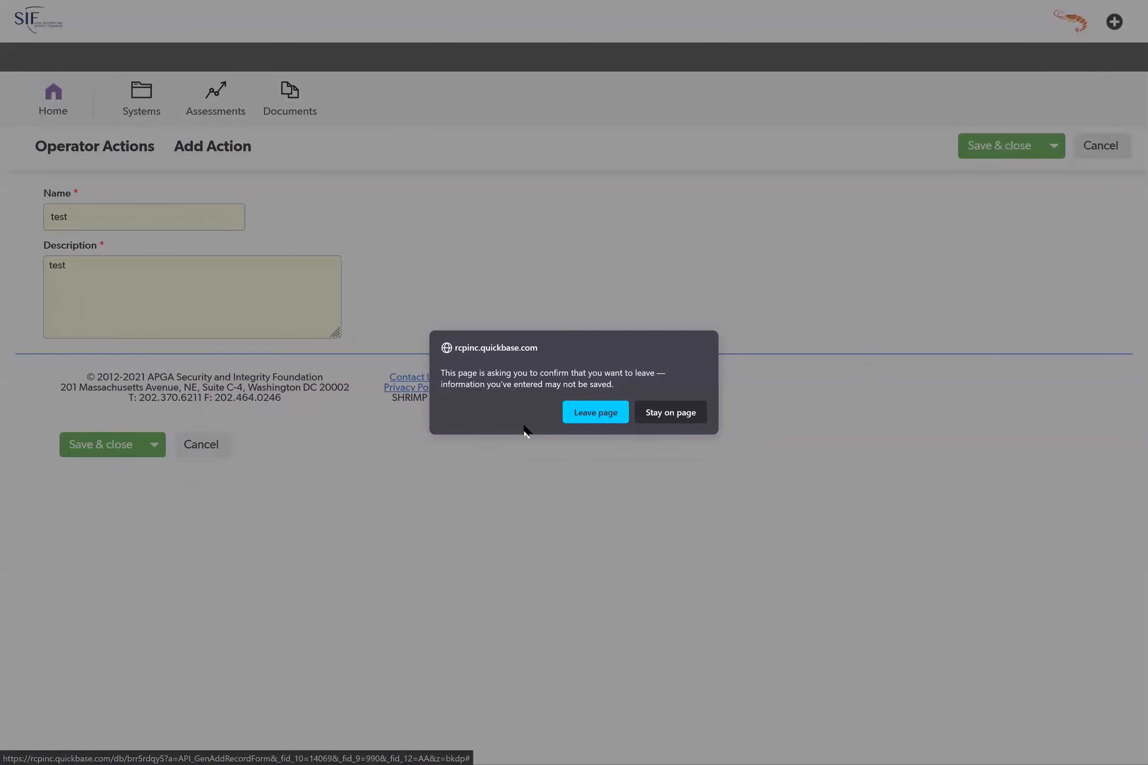
pyautogui.click(568, 415)
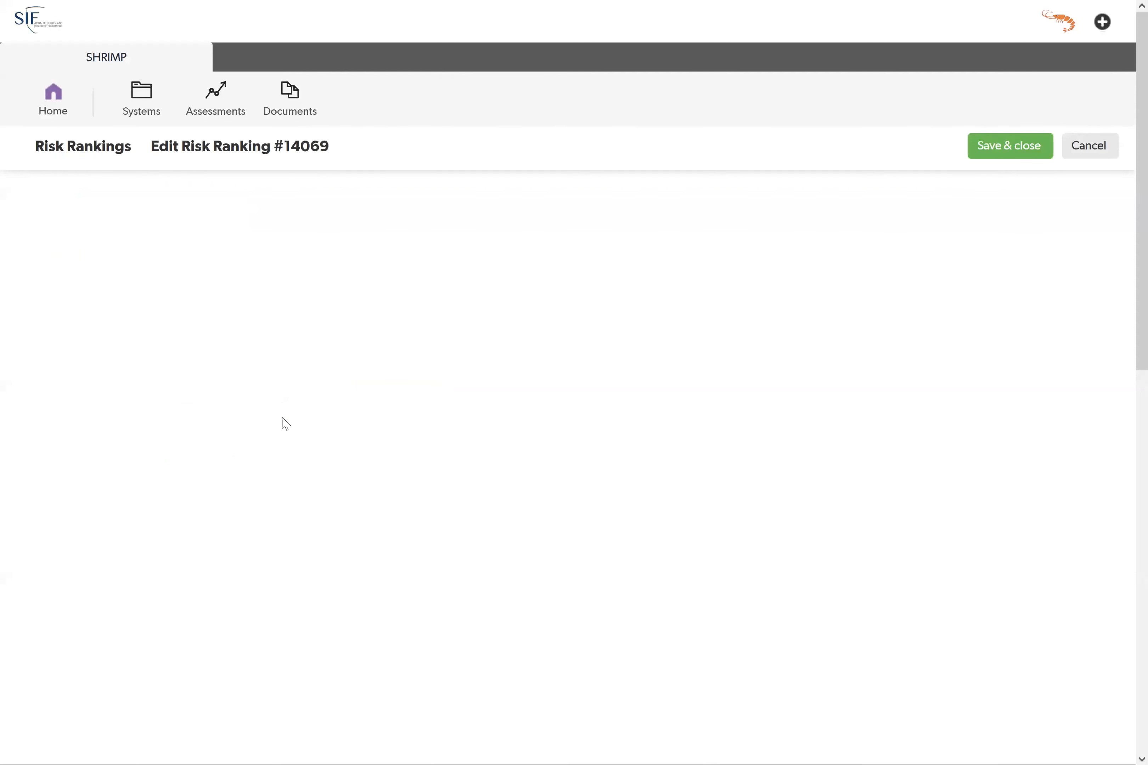
# Step: Look over the ranking's additional actions and performance measures, and return to the home page's Systems and Assessments lists
pyautogui.scroll(-5, 166, 499)
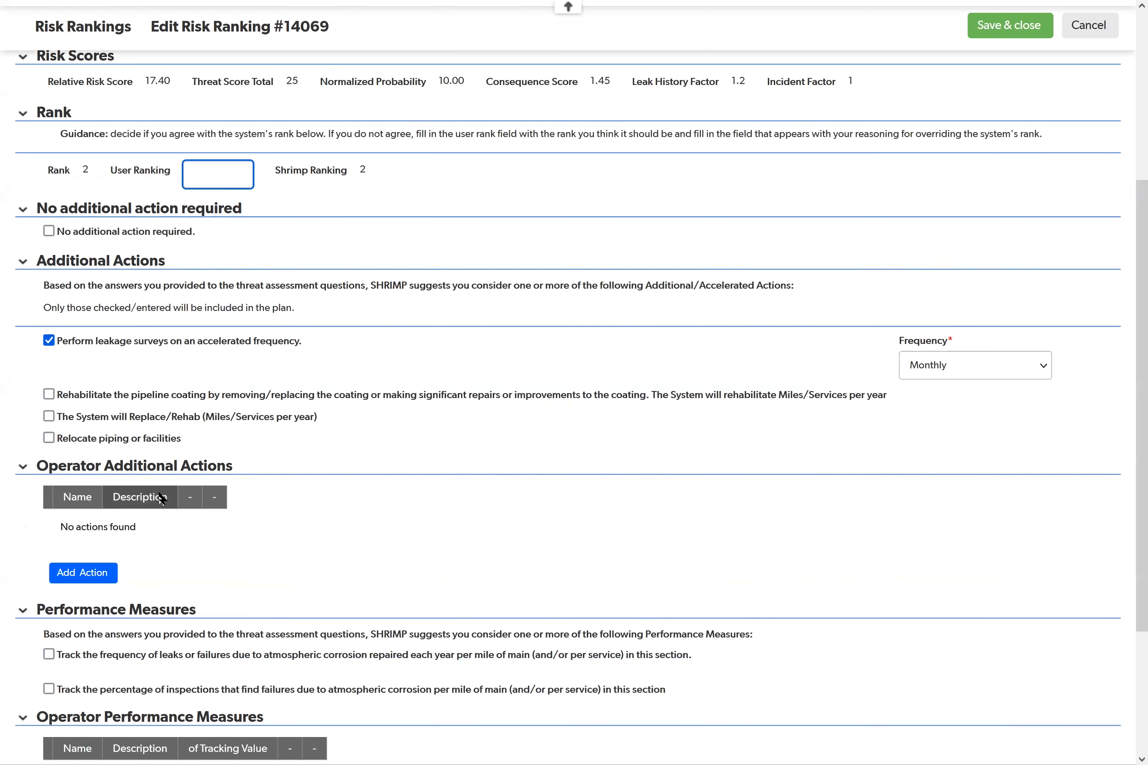
pyautogui.scroll(-3, 138, 421)
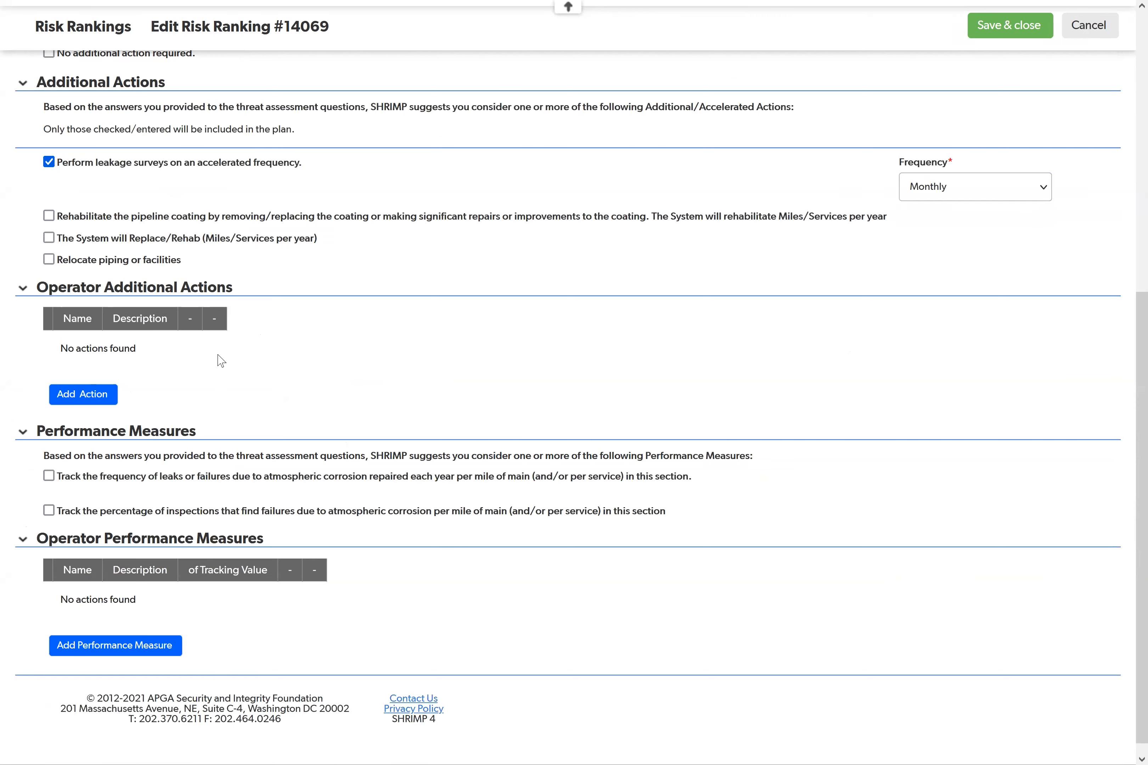
pyautogui.scroll(5, 221, 361)
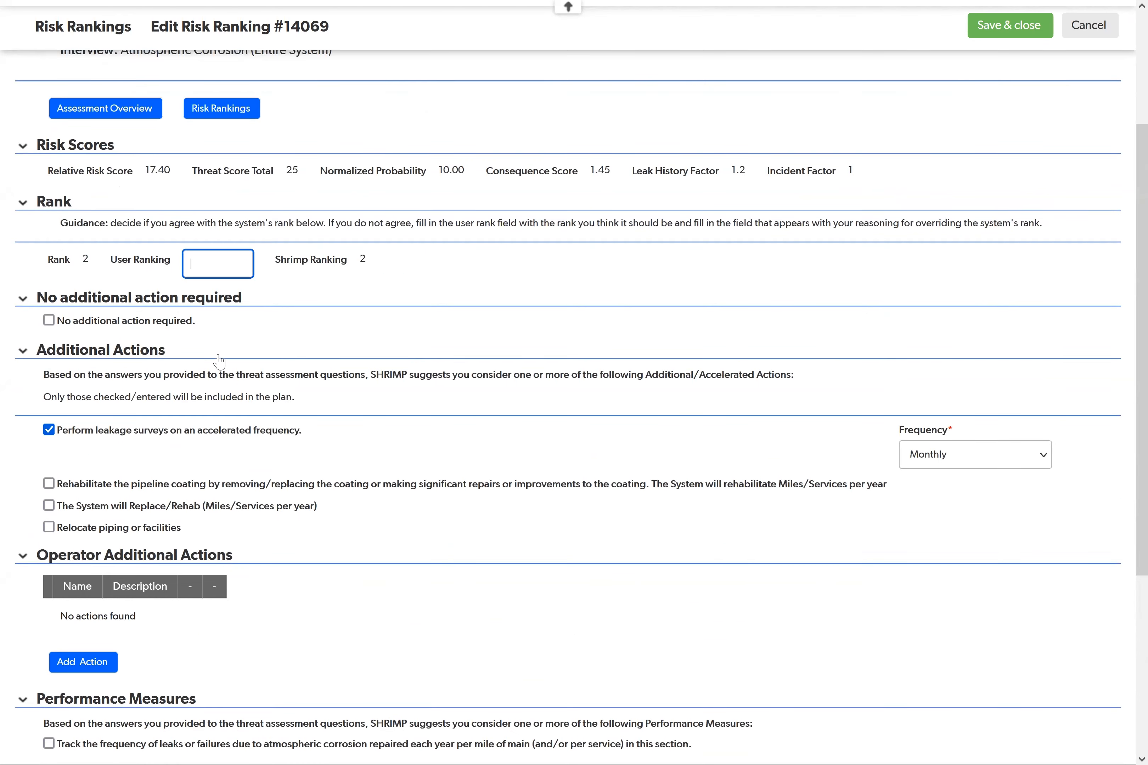
pyautogui.scroll(4, 218, 362)
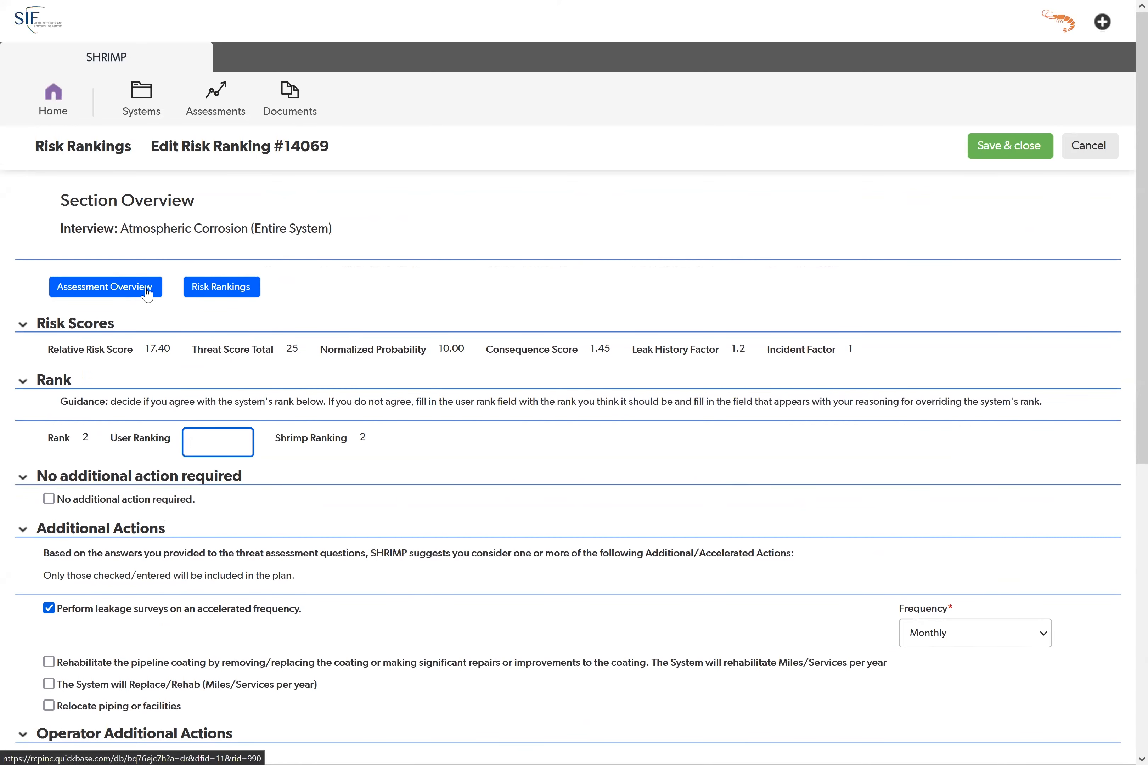
pyautogui.click(68, 116)
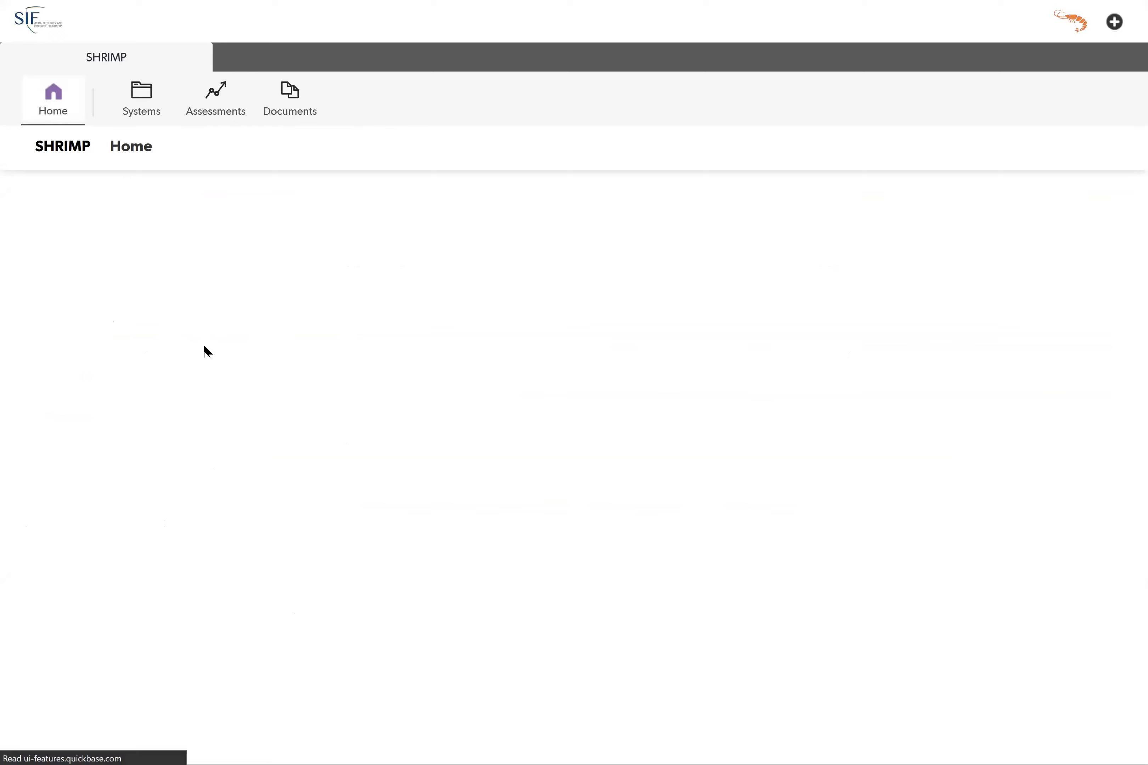
pyautogui.scroll(-4, 283, 499)
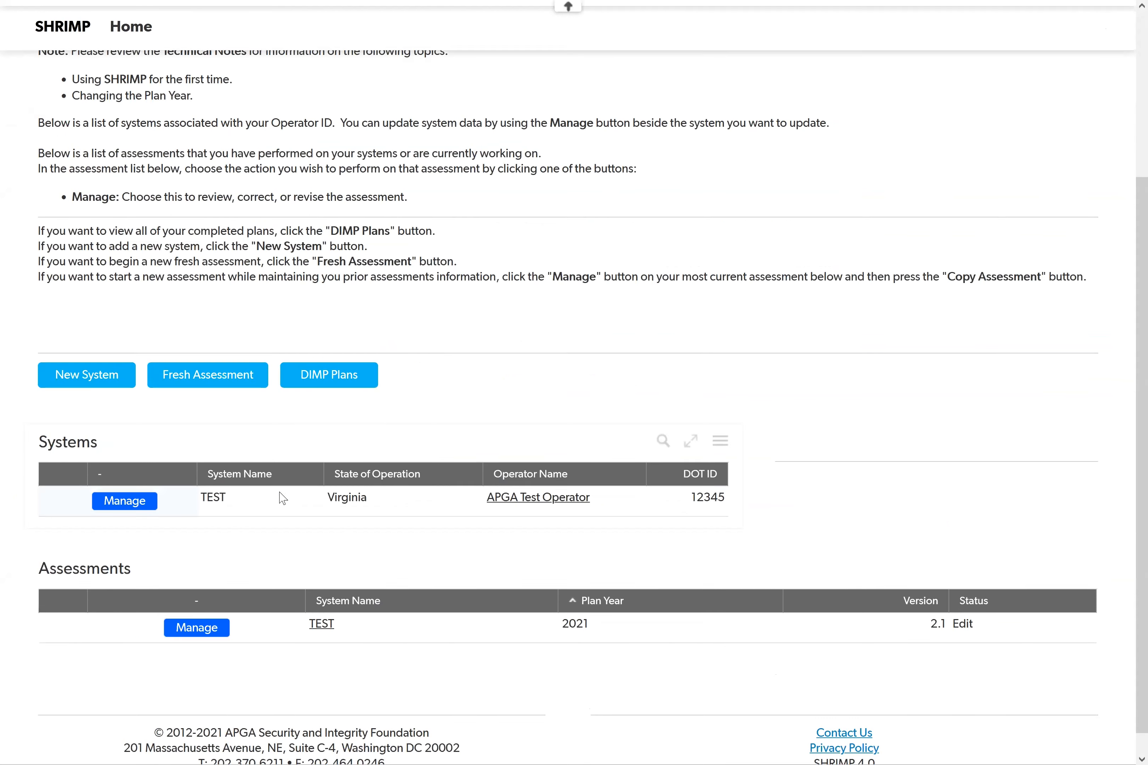
pyautogui.scroll(-1, 283, 498)
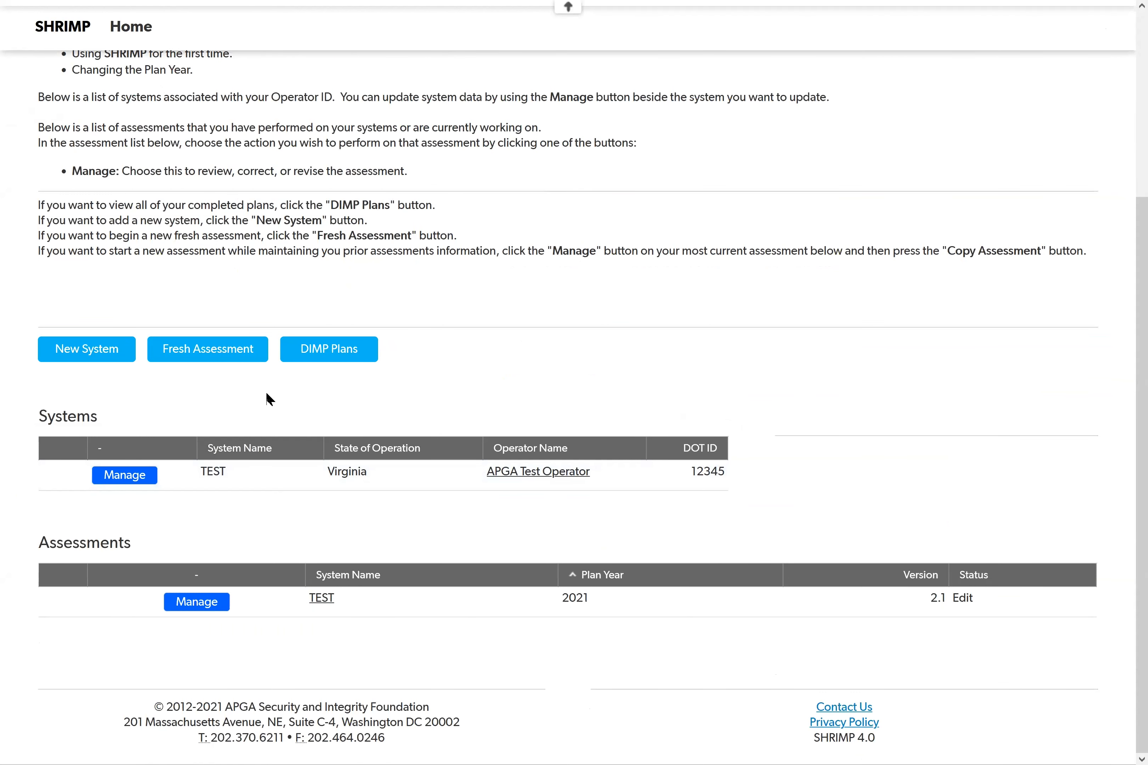